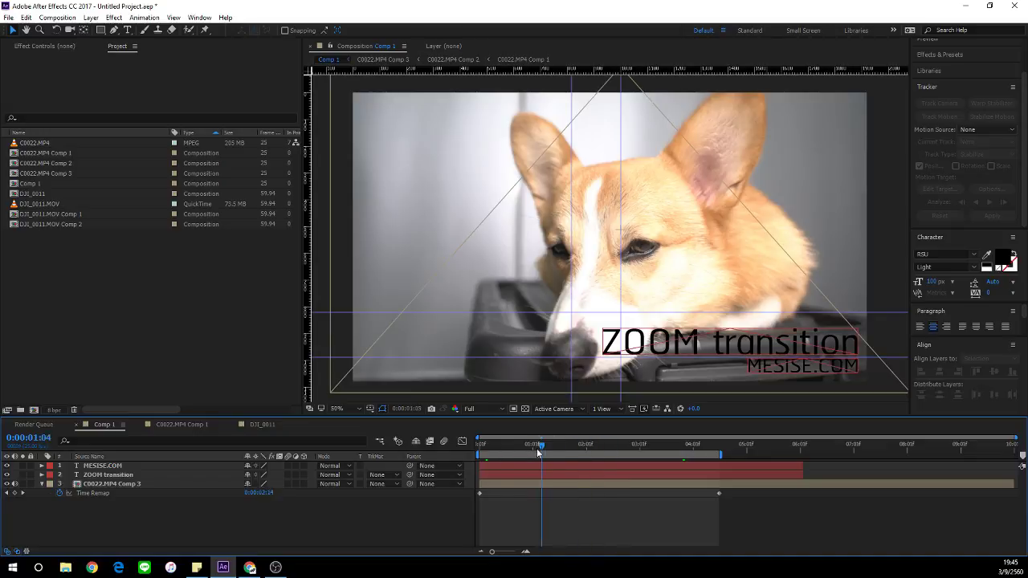
Step: Hide the guides and layer controls and play back the existing zoom transition in Comp 1 from its start
key("ctrl+shift+h")
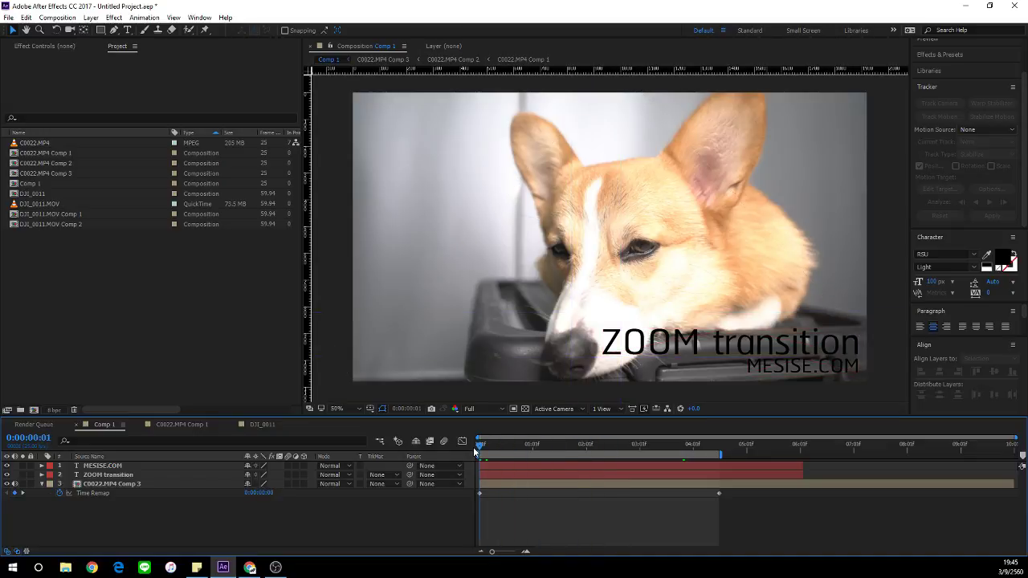
key("space")
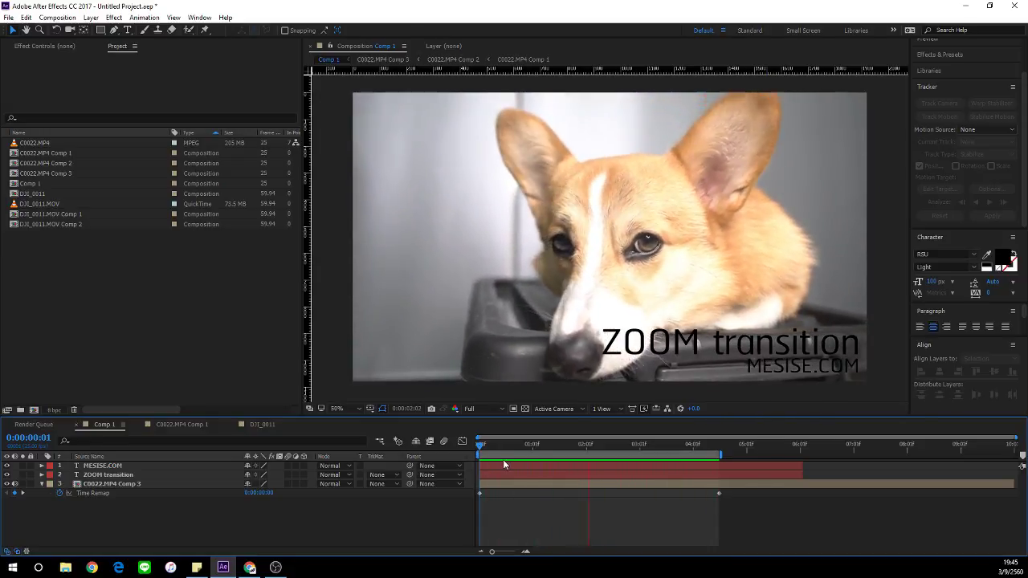
mouse_move(479, 451)
left_mouse_down()
mouse_move(496, 452)
mouse_move(480, 452)
left_mouse_up()
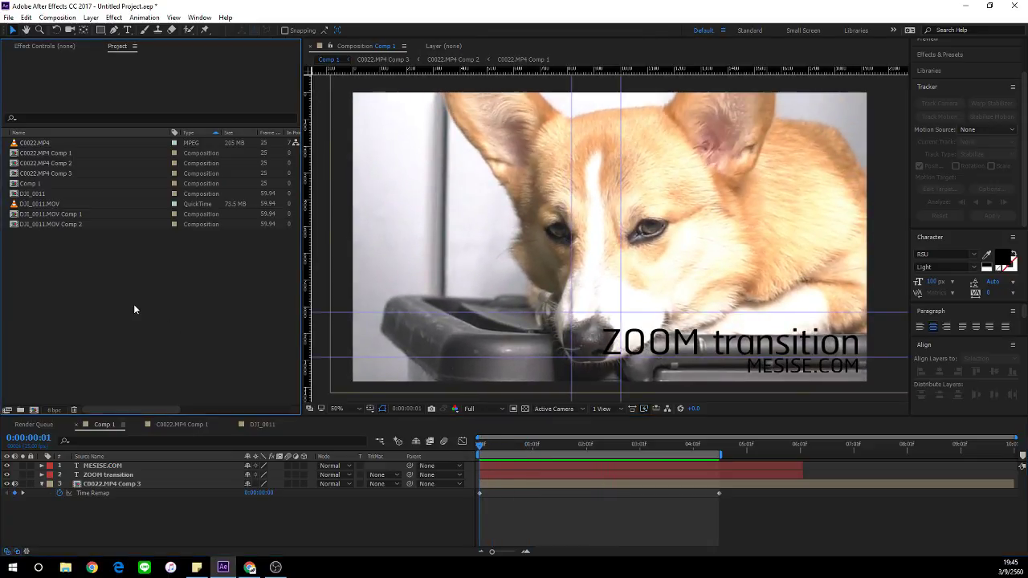
Step: Create a new composition from the C0022.MP4 footage and show its whole frame at the first frame
left_click_drag(35, 143, 34, 410)
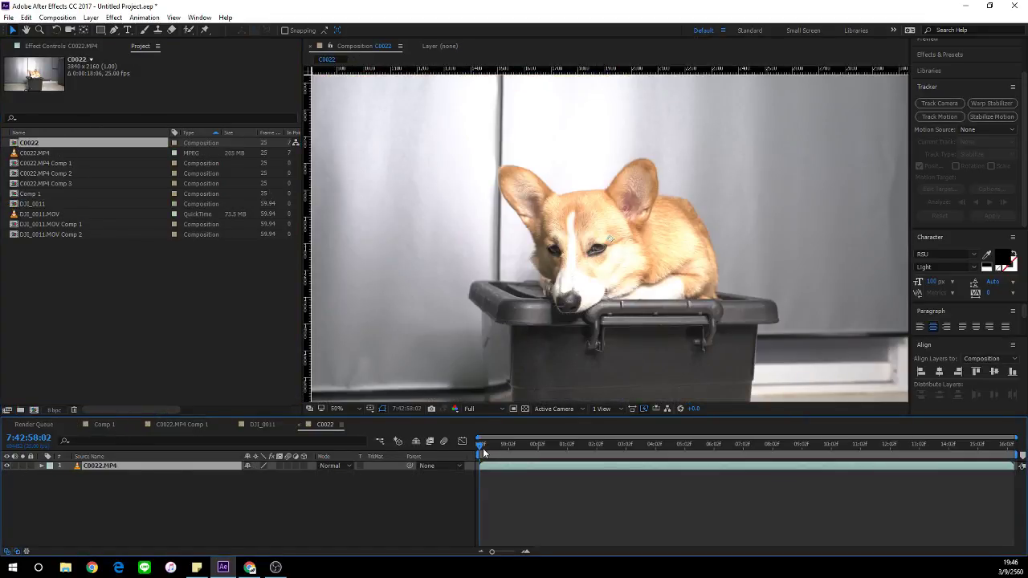
mouse_move(483, 454)
left_mouse_down()
mouse_move(907, 465)
mouse_move(482, 461)
left_mouse_up()
scroll(533, 347, "down", 2)
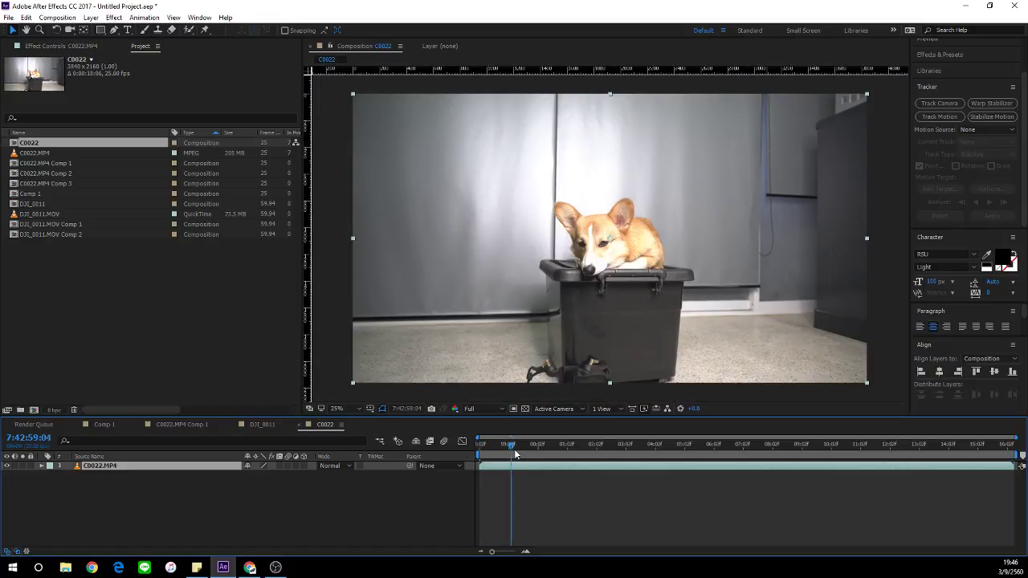
Step: Play and scrub through the C0022 footage to review how the dog's framing changes, ending at 7:43:10:00
left_click_drag(516, 454, 774, 446)
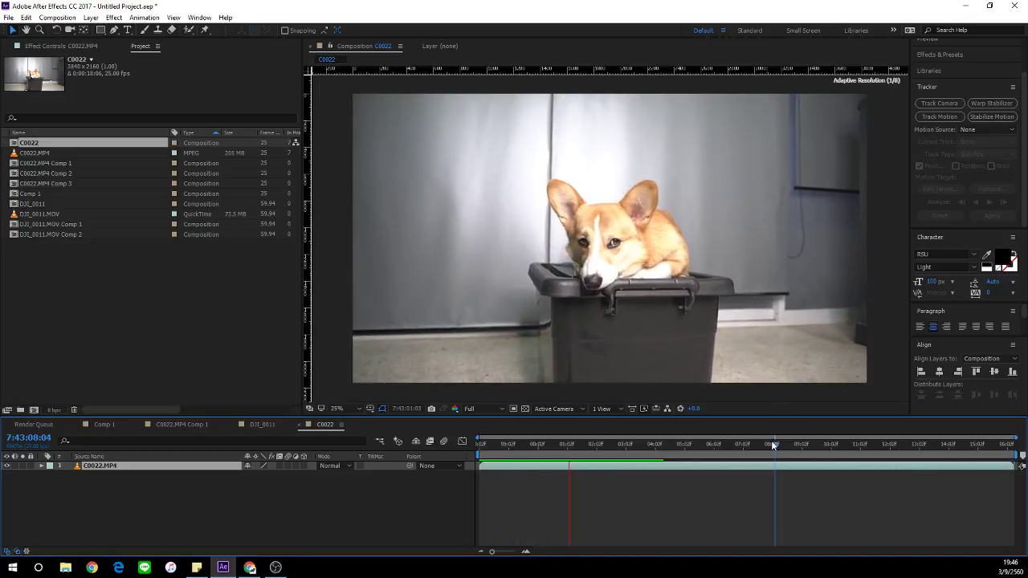
key("space")
left_click_drag(578, 454, 710, 455)
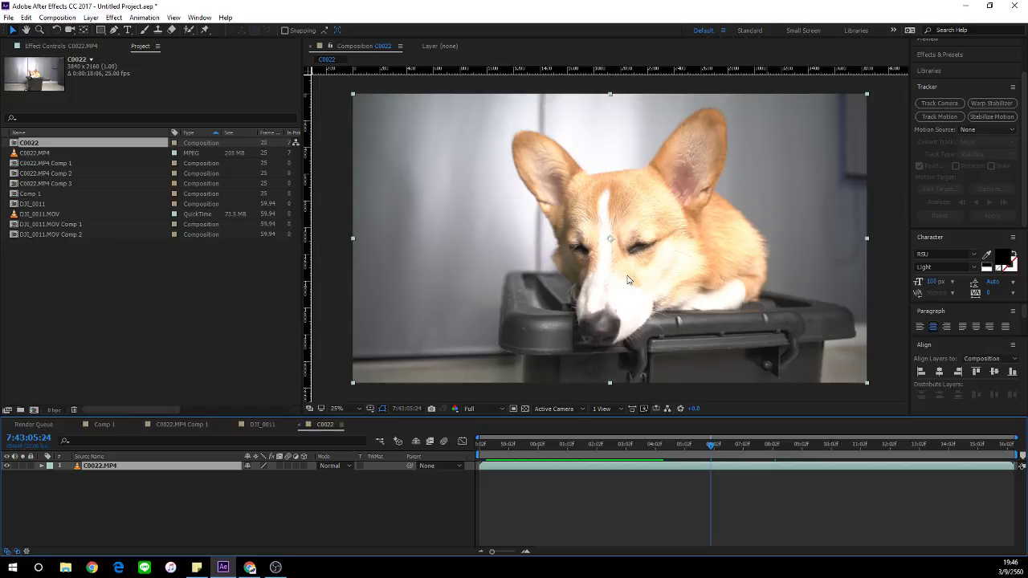
left_click_drag(657, 442, 795, 465)
Step: Set the C0022 composition's preview resolution to Third, deselect the layer, and play the footage preview
left_click(500, 410)
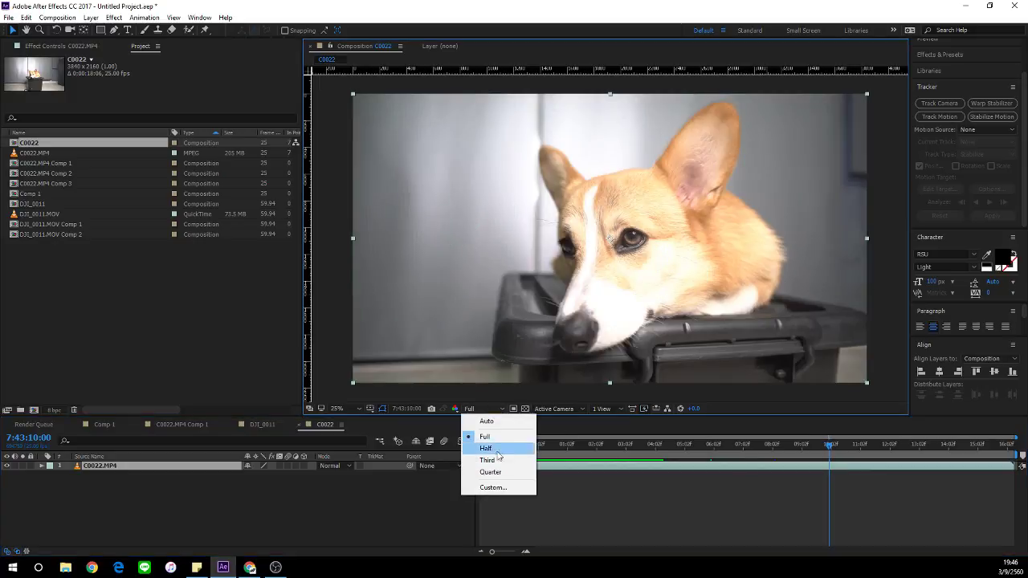
left_click(497, 460)
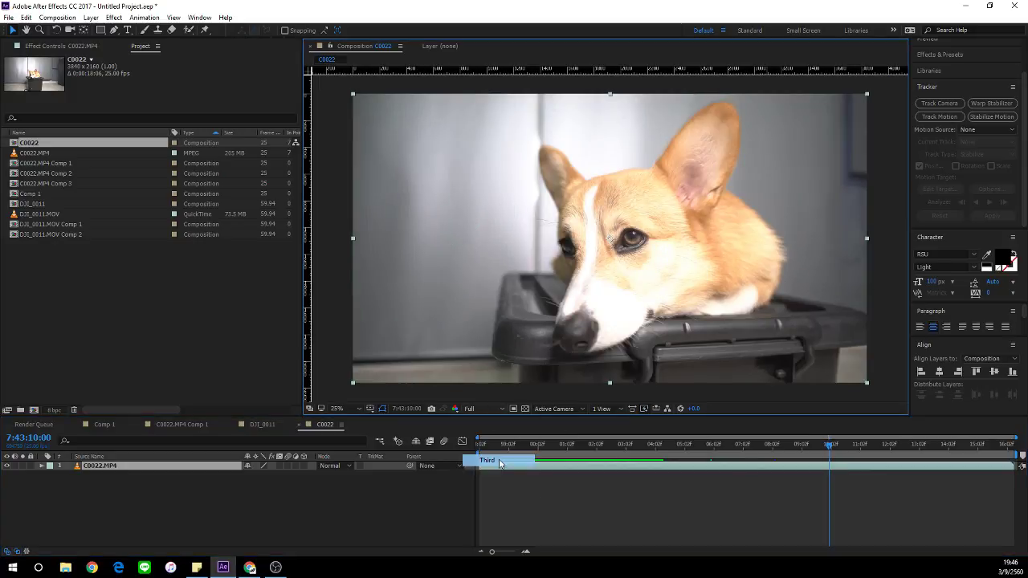
left_click(776, 508)
key("space")
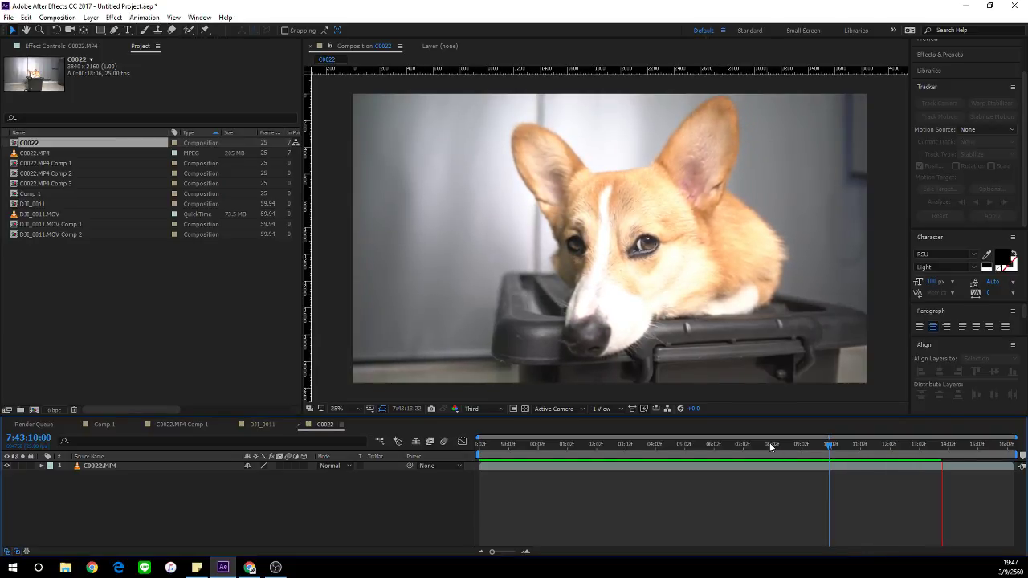
Step: Play the C0022 composition preview again from its first frame, 7:42:58:02
left_click_drag(770, 443, 436, 467)
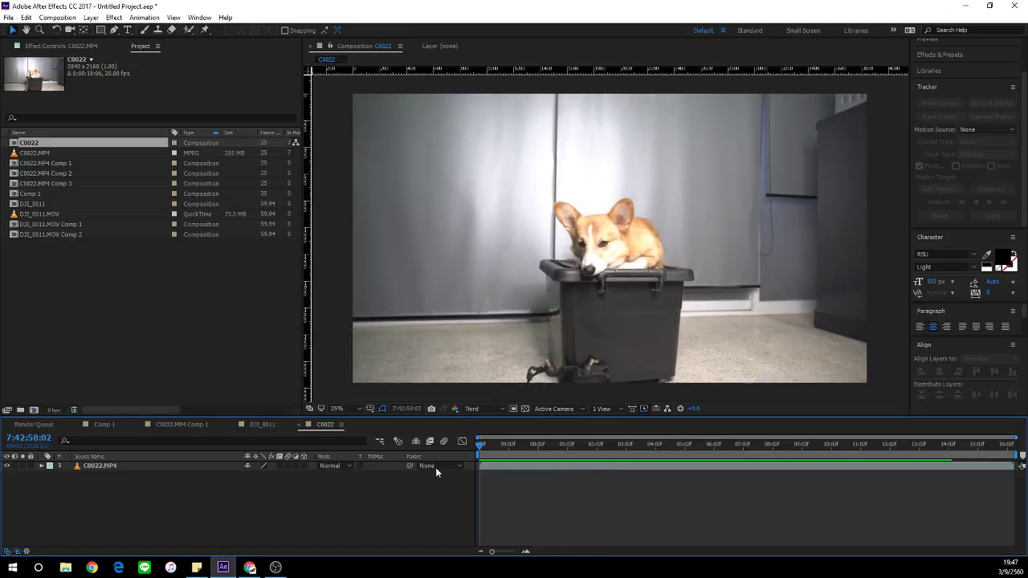
key("space")
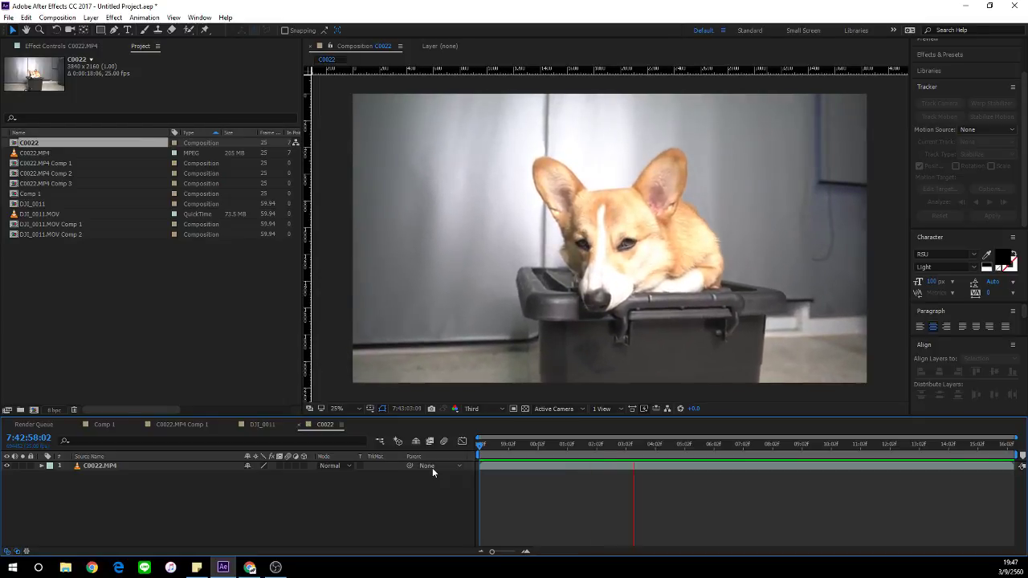
key("space")
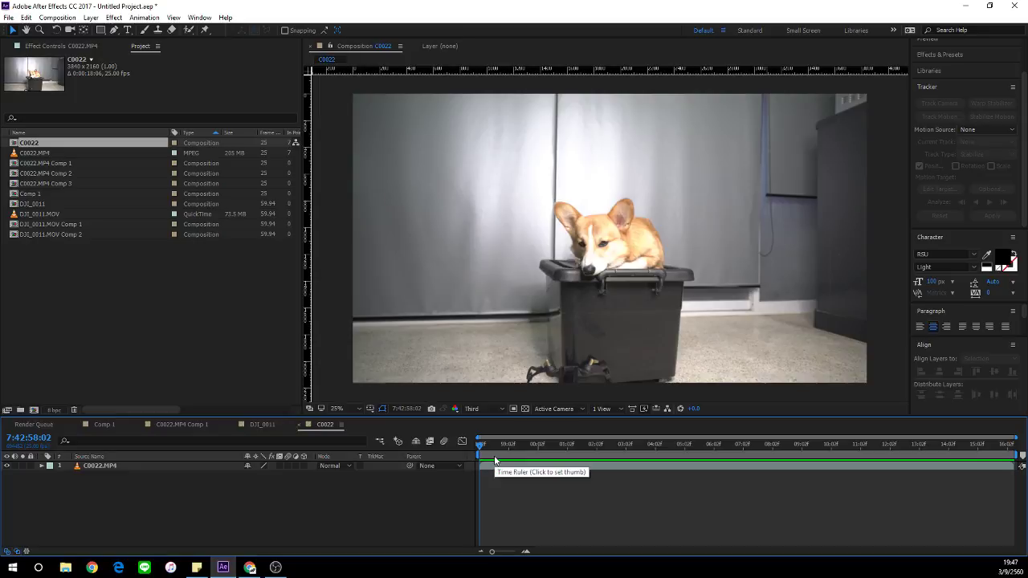
Step: At 7:43:06:12, place two vertical and two horizontal guides in the composition view to frame the dog's nose
left_click_drag(482, 446, 725, 458)
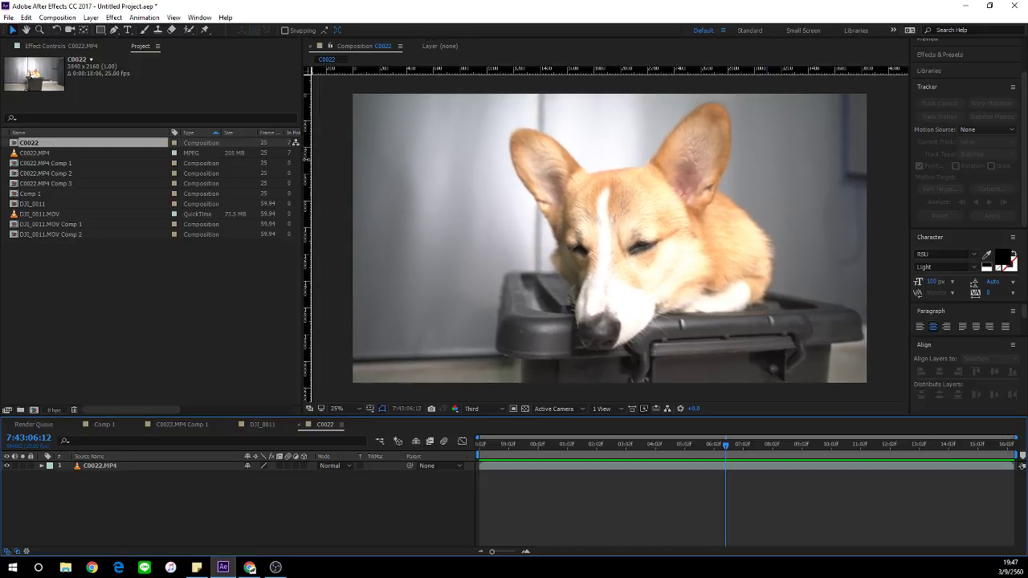
left_click_drag(307, 171, 576, 161)
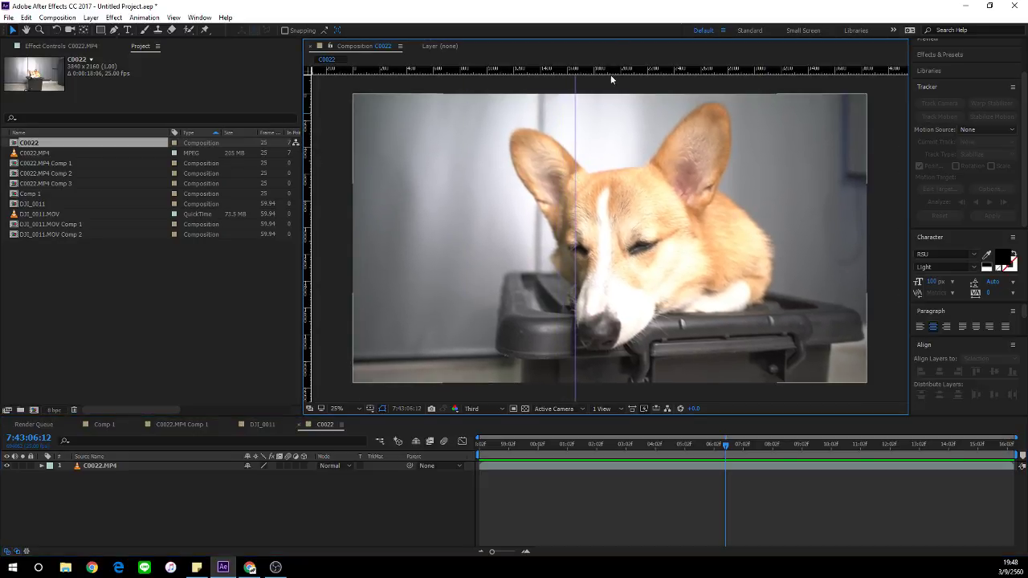
left_click_drag(622, 71, 619, 309)
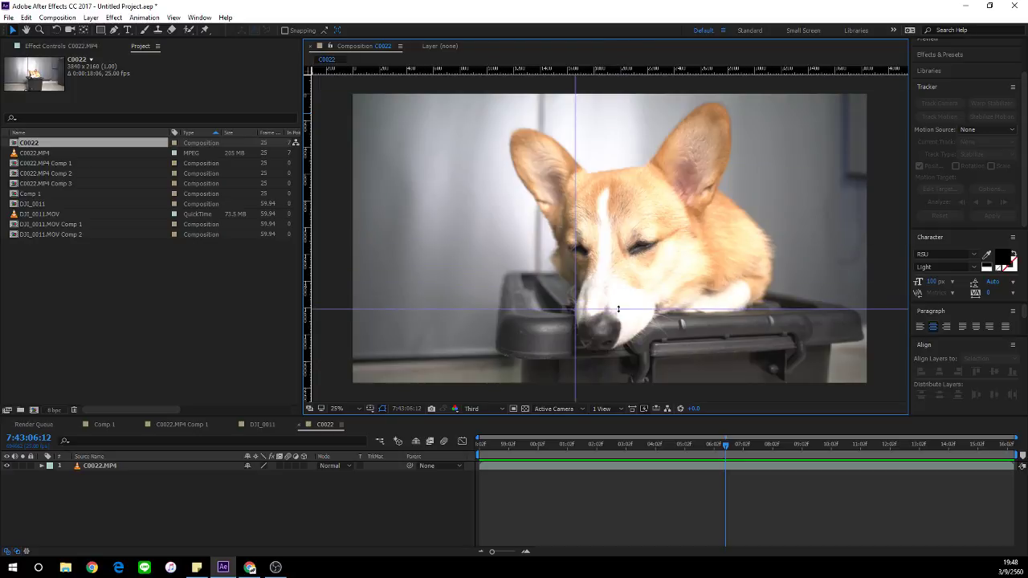
left_click_drag(664, 71, 466, 352)
left_click_drag(308, 311, 621, 329)
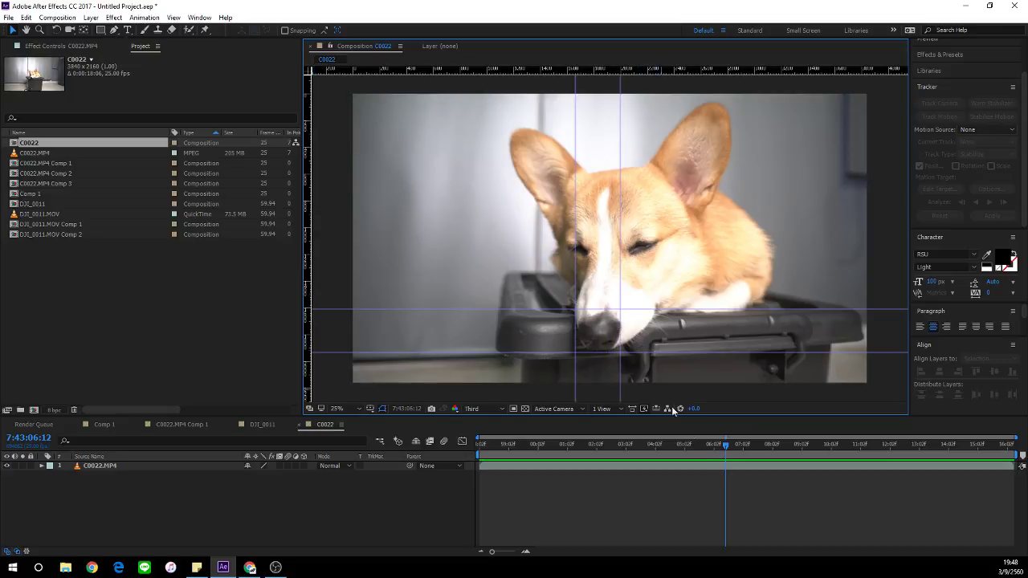
Step: Go to 7:43:06:19 and move all four guides so they frame the dog's open eye nearest the frame's center
mouse_move(714, 444)
left_mouse_down()
mouse_move(482, 444)
mouse_move(767, 445)
mouse_move(734, 449)
left_mouse_up()
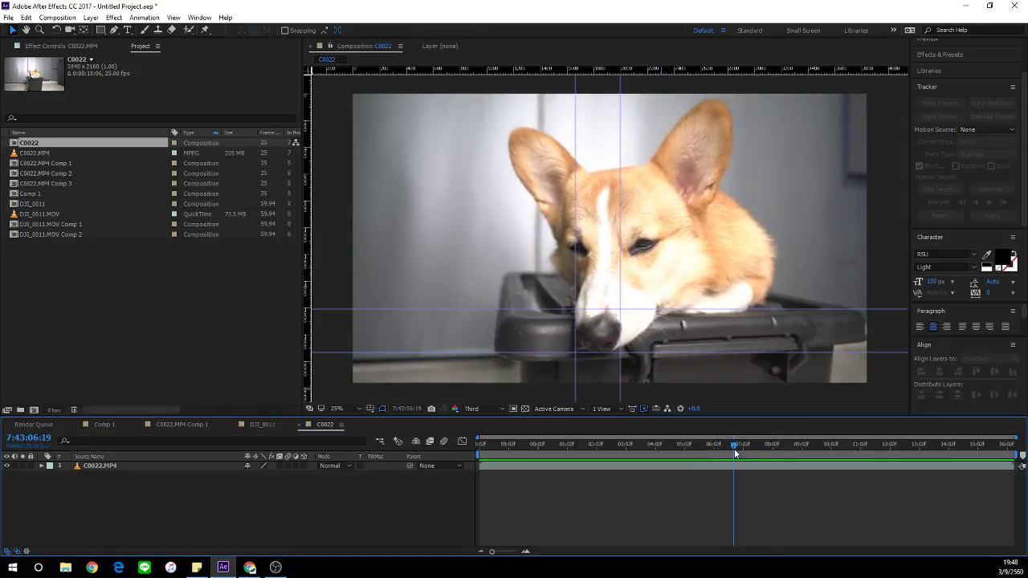
left_click_drag(620, 272, 657, 263)
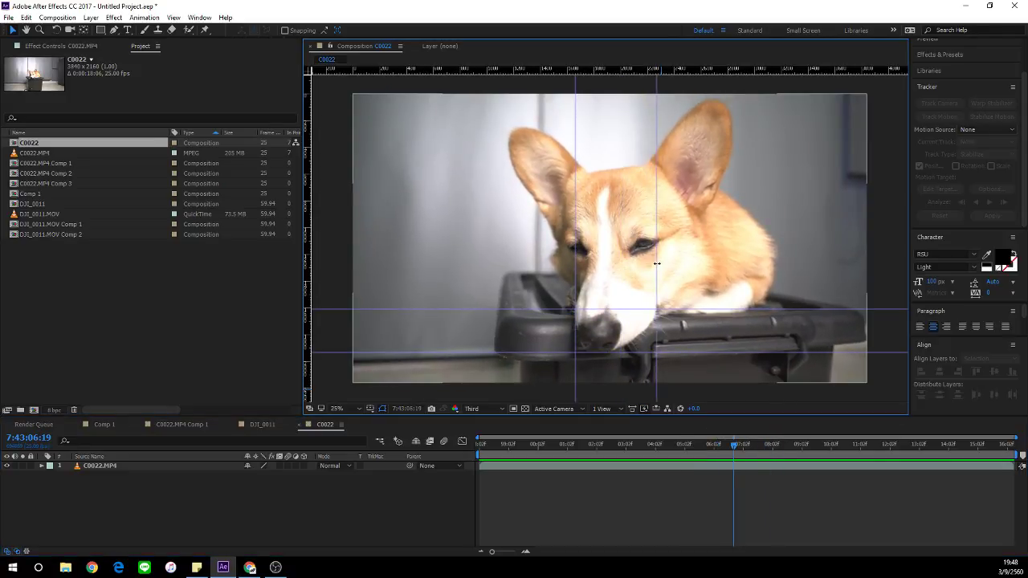
left_click_drag(576, 266, 627, 266)
left_click_drag(651, 309, 662, 234)
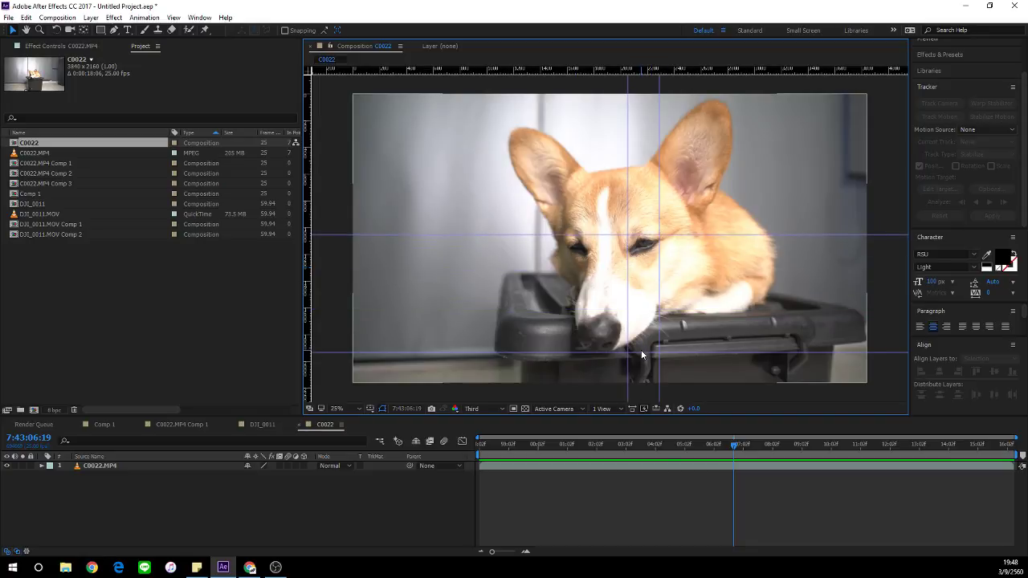
left_click_drag(641, 351, 645, 258)
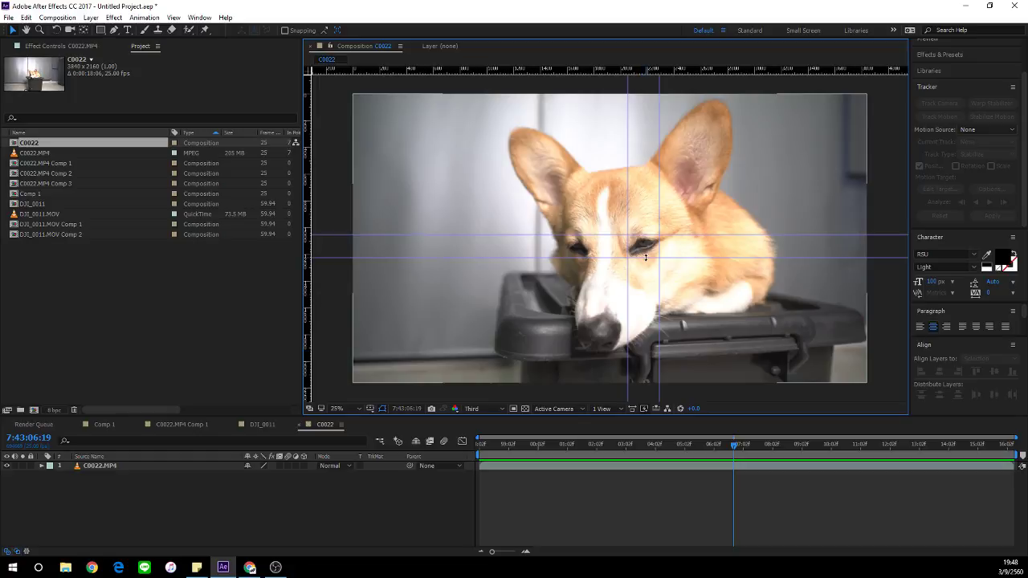
Step: At 7:43:06:02, reveal Position and Scale on the C0022.MP4 layer and set keyframes for both properties
left_click_drag(690, 452, 714, 439)
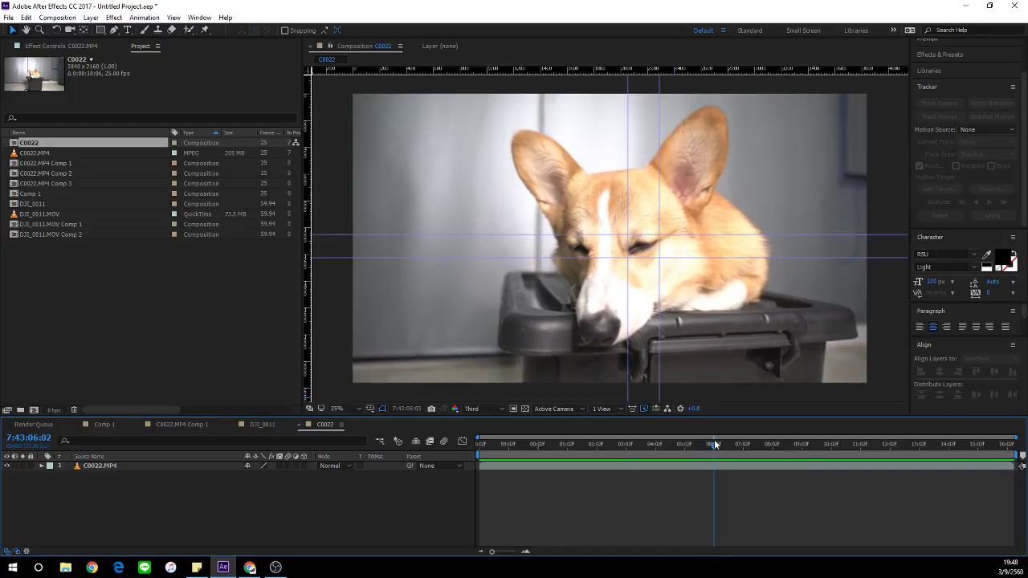
left_click(682, 466)
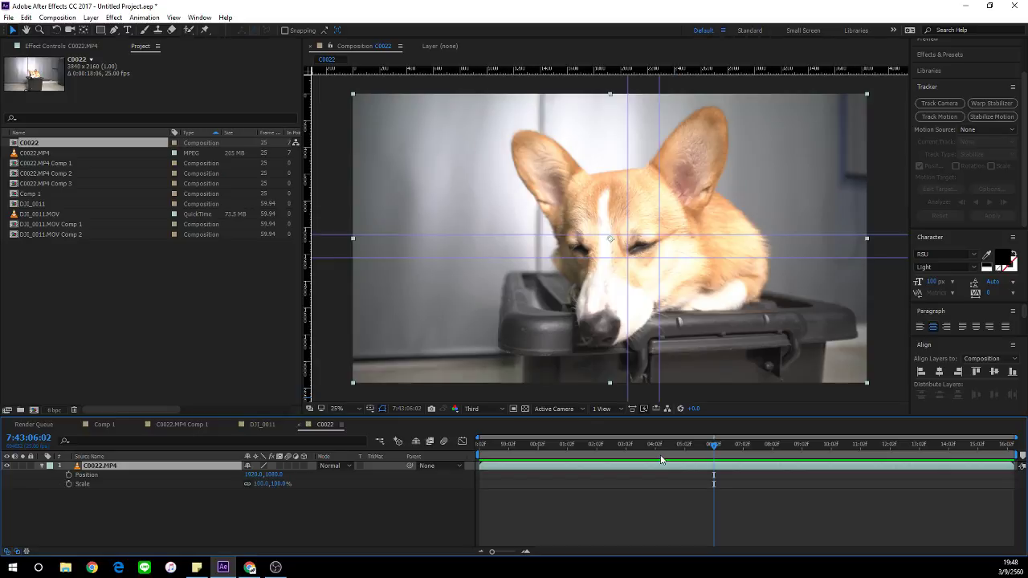
left_click(663, 496)
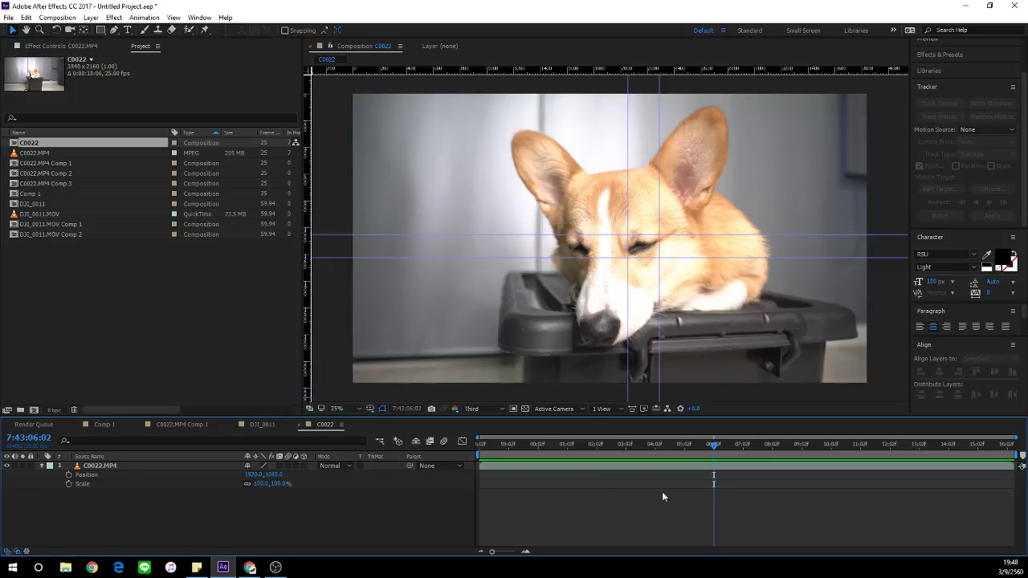
left_click(75, 480)
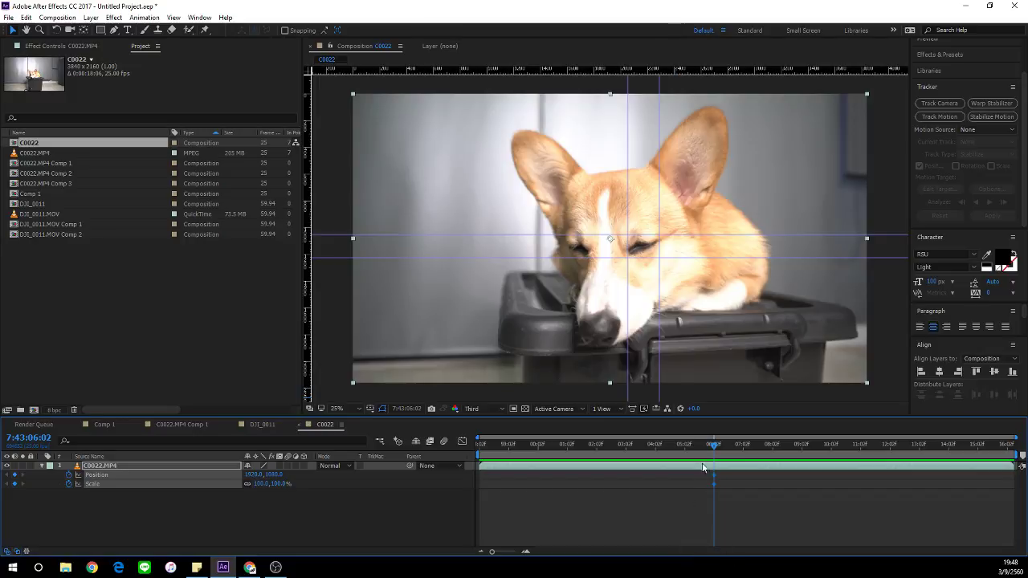
Step: At the first frame, in Full resolution, scale C0022.MP4 to 289% and position it at 2314, 1023 so the dog's eye fits the guides
left_click_drag(709, 445, 471, 469)
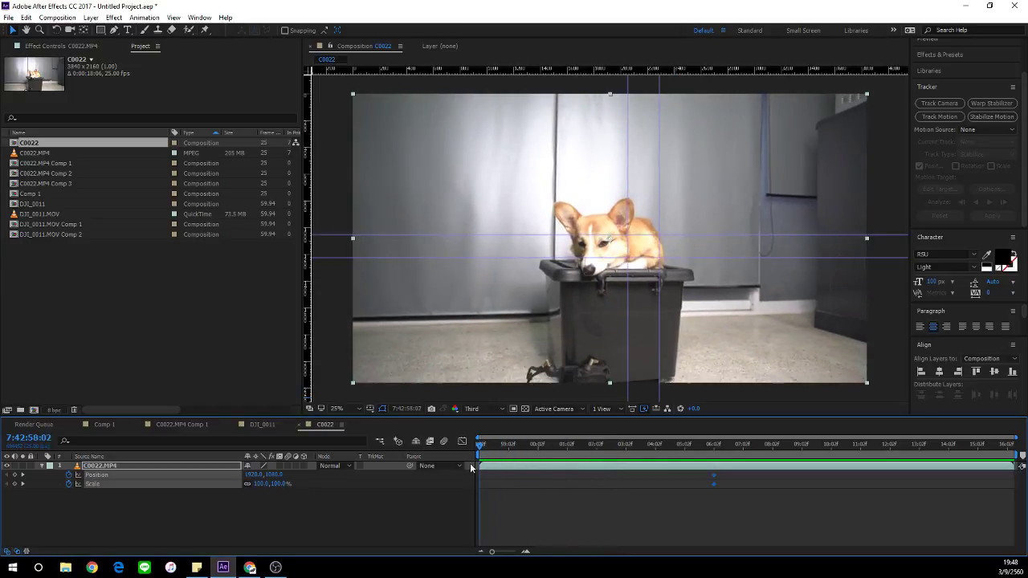
left_click(506, 503)
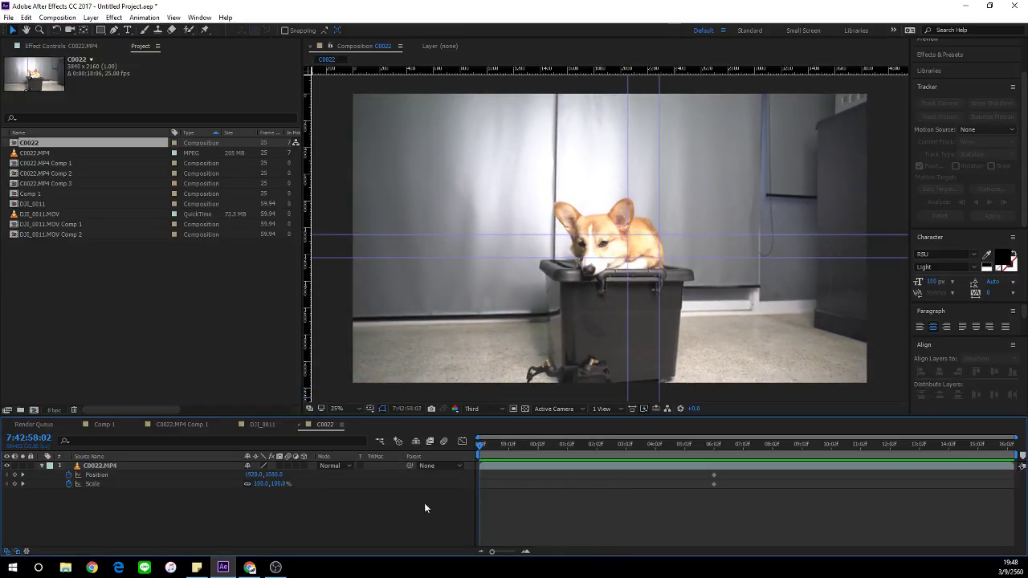
left_click(262, 486)
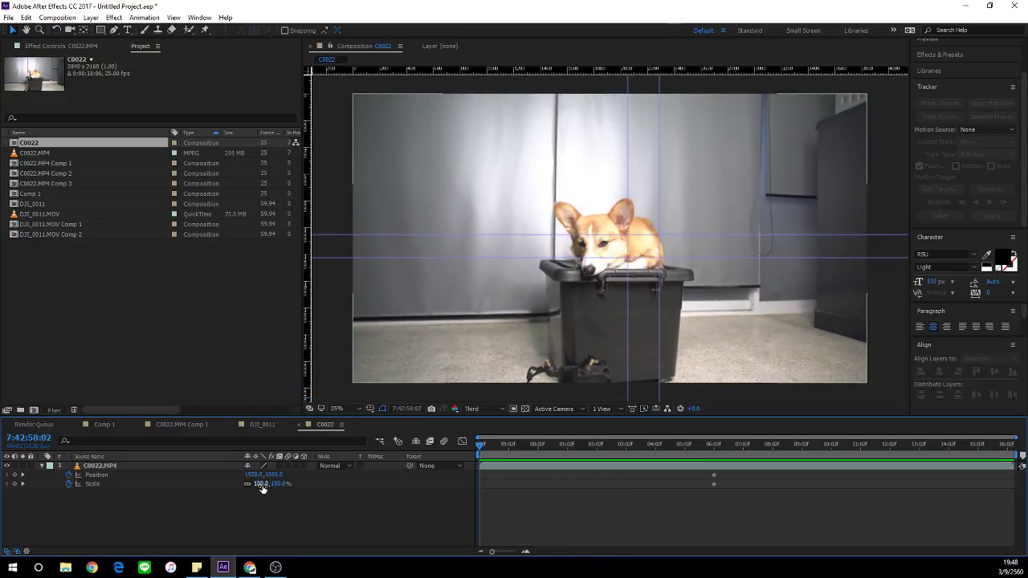
left_click_drag(259, 484, 329, 482)
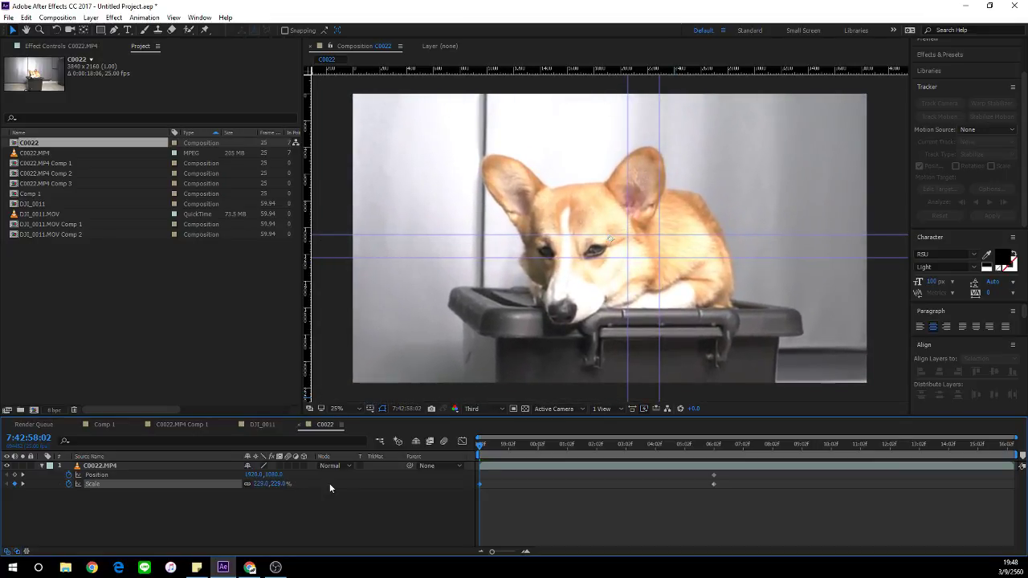
left_click(485, 410)
left_click(490, 438)
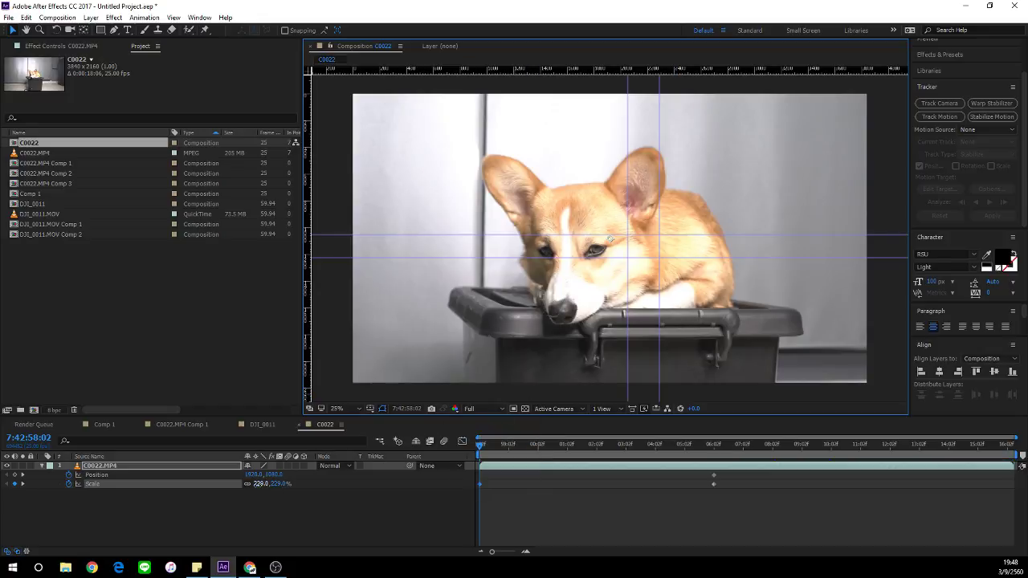
left_click_drag(273, 484, 458, 484)
mouse_move(269, 475)
left_mouse_down()
mouse_move(277, 471)
mouse_move(276, 485)
mouse_move(255, 476)
mouse_move(265, 476)
left_mouse_up()
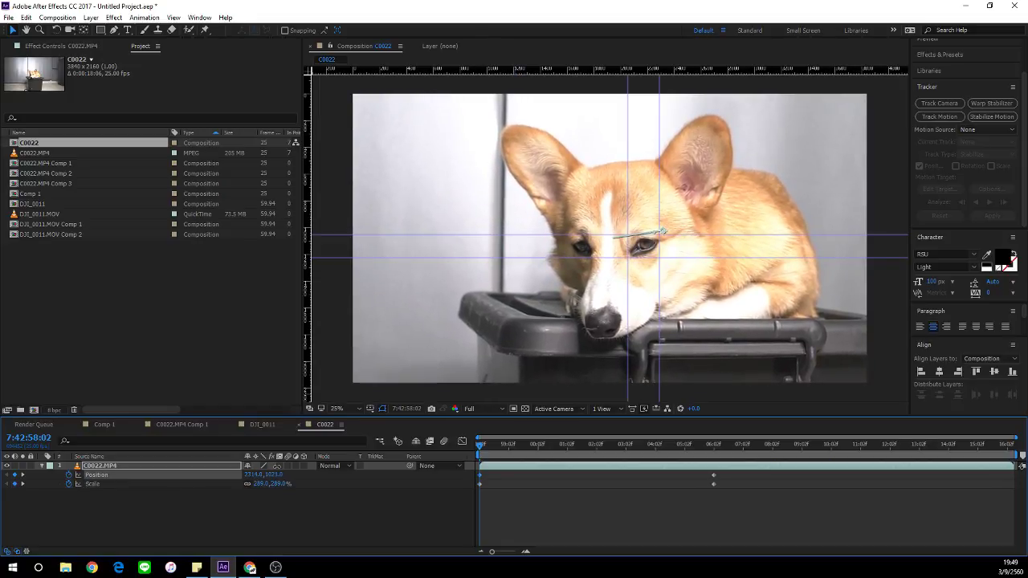
left_click_drag(487, 446, 651, 444)
left_click_drag(726, 474, 704, 493)
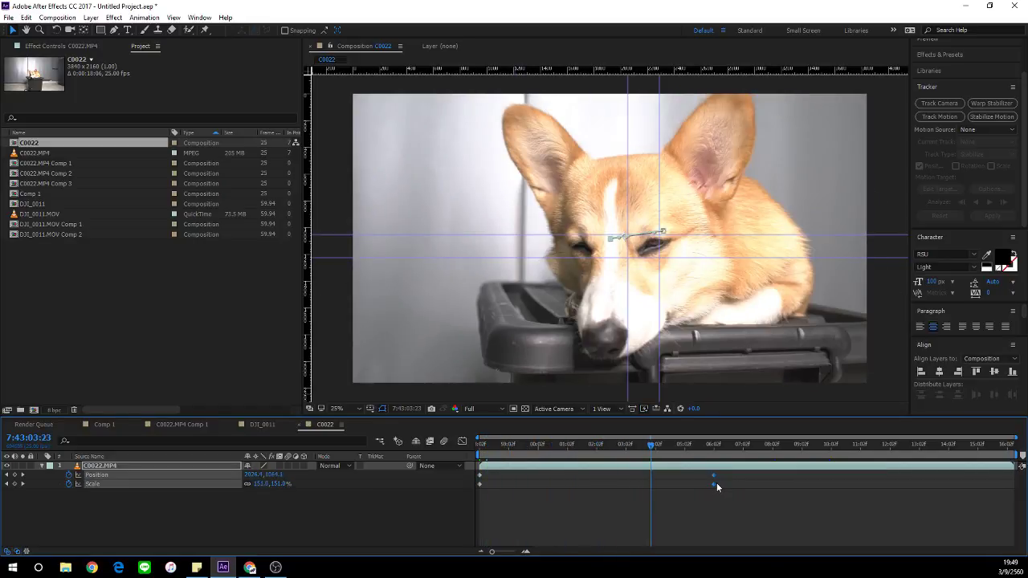
right_click(714, 483)
mouse_move(748, 478)
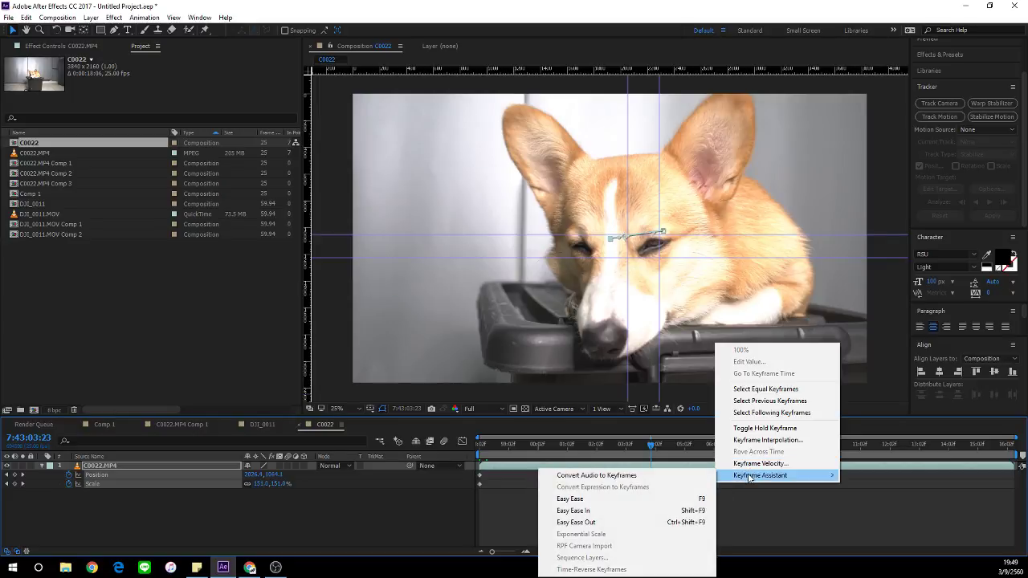
left_click(651, 468)
Step: Set the C0022 preview resolution to Quarter, then play and scrub through the zoom animation
left_click_drag(487, 445, 558, 444)
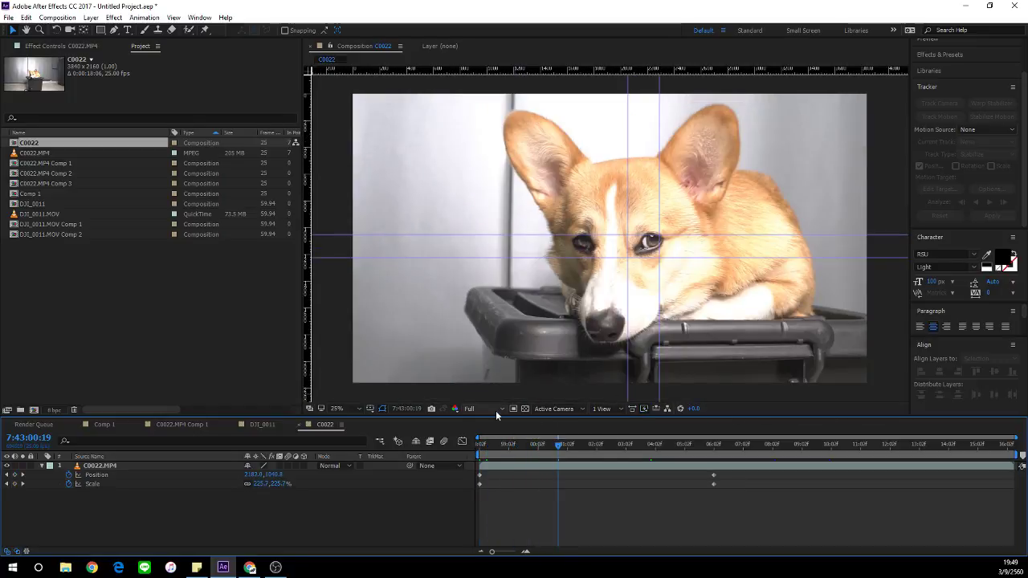
left_click(496, 411)
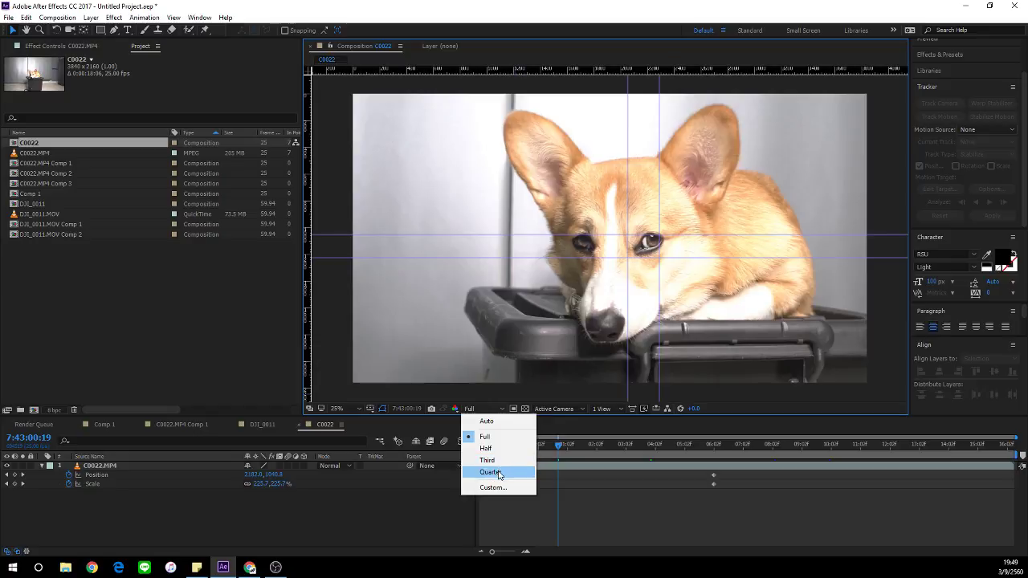
left_click(496, 472)
key("space")
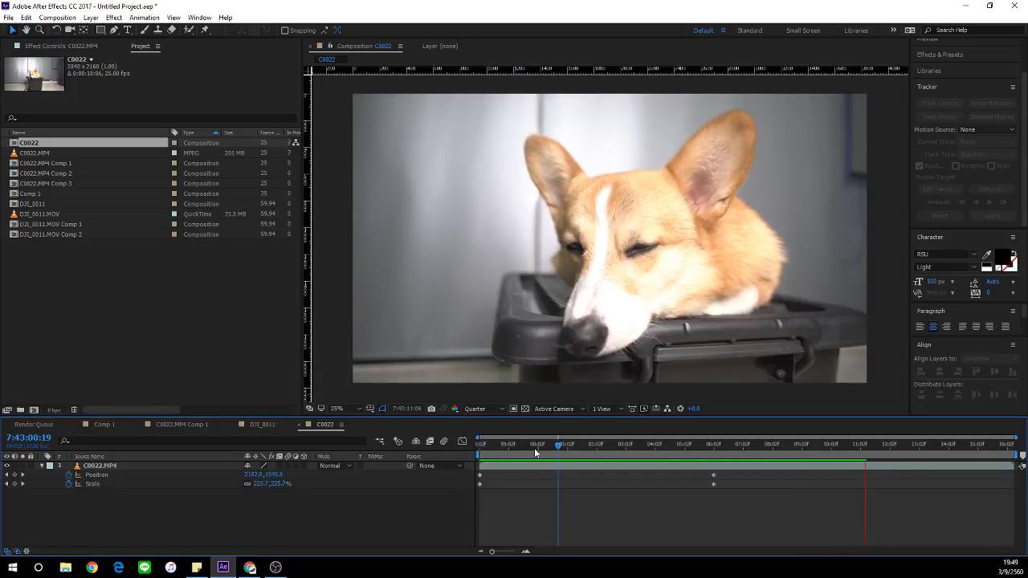
left_click_drag(534, 445, 430, 456)
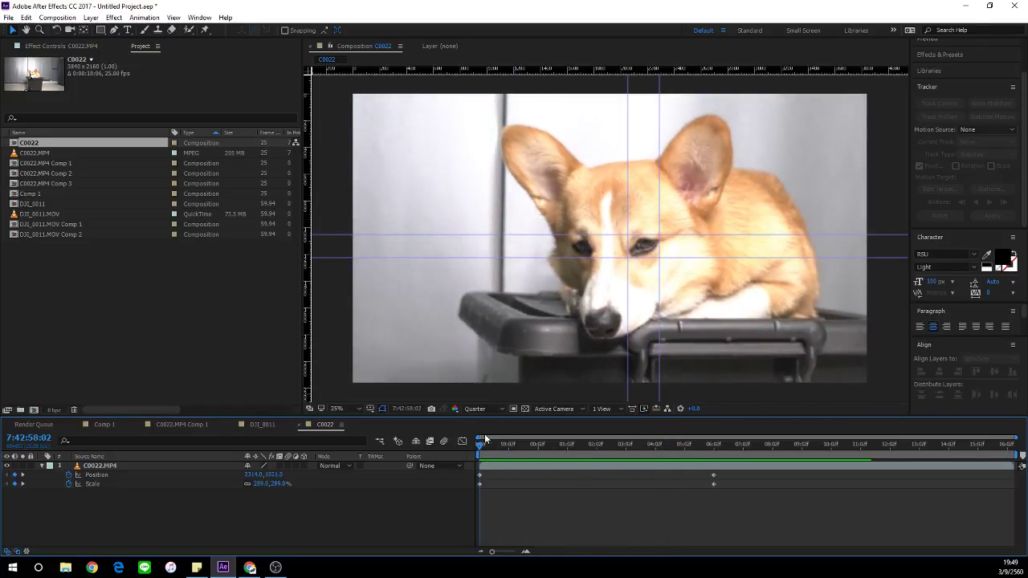
left_click_drag(479, 449, 671, 451)
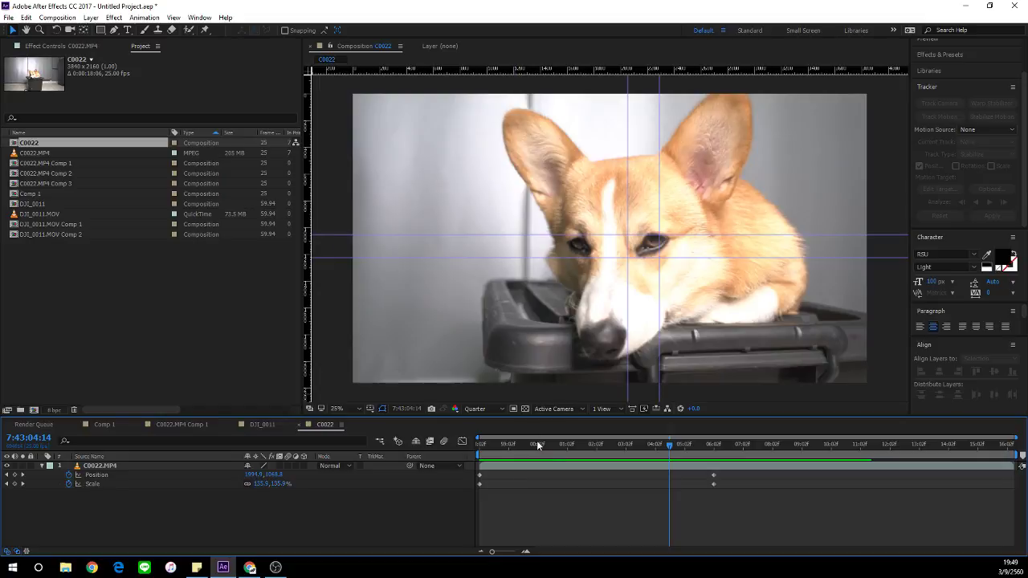
left_click_drag(537, 444, 684, 451)
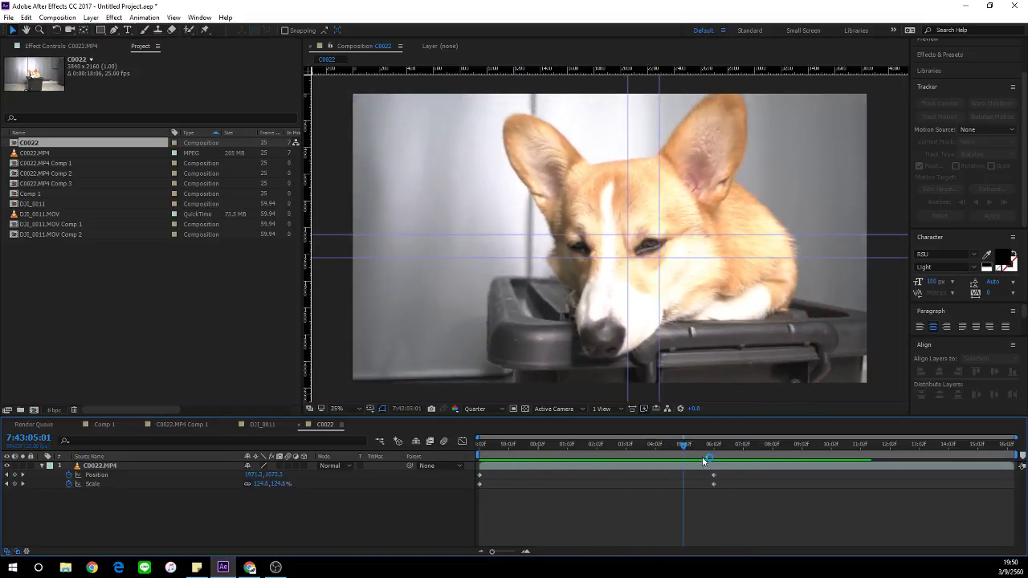
Step: Apply Easy Ease In to the ending Position and Scale keyframes of C0022.MP4 and review the eased zoom
left_click(714, 473)
right_click(715, 472)
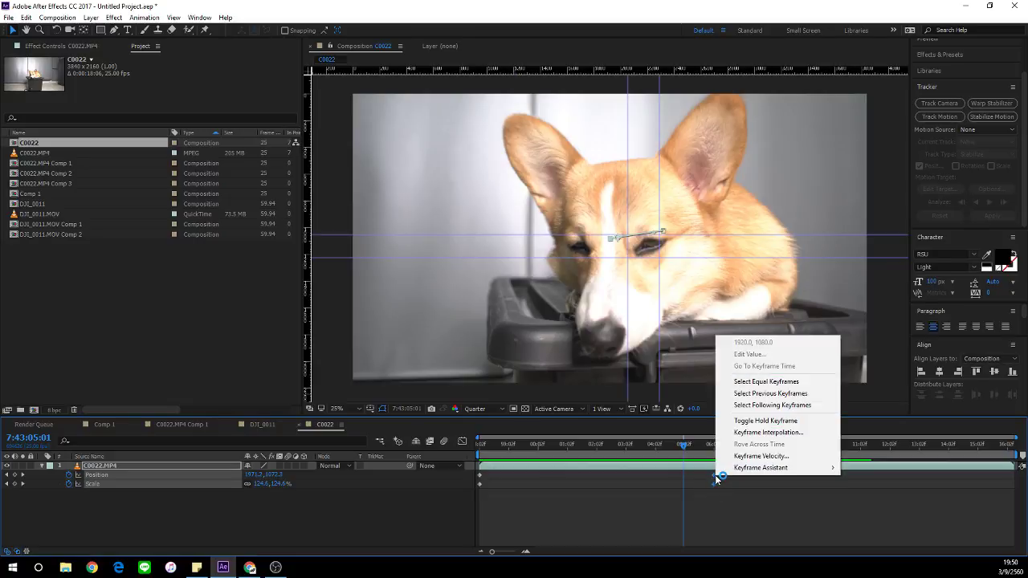
mouse_move(759, 469)
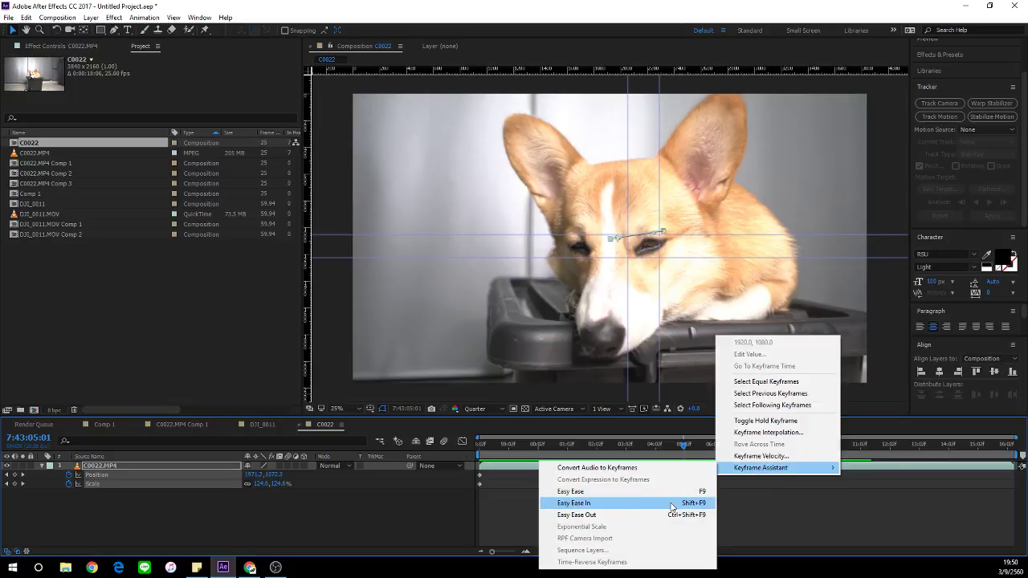
left_click(671, 505)
left_click_drag(635, 446, 687, 461)
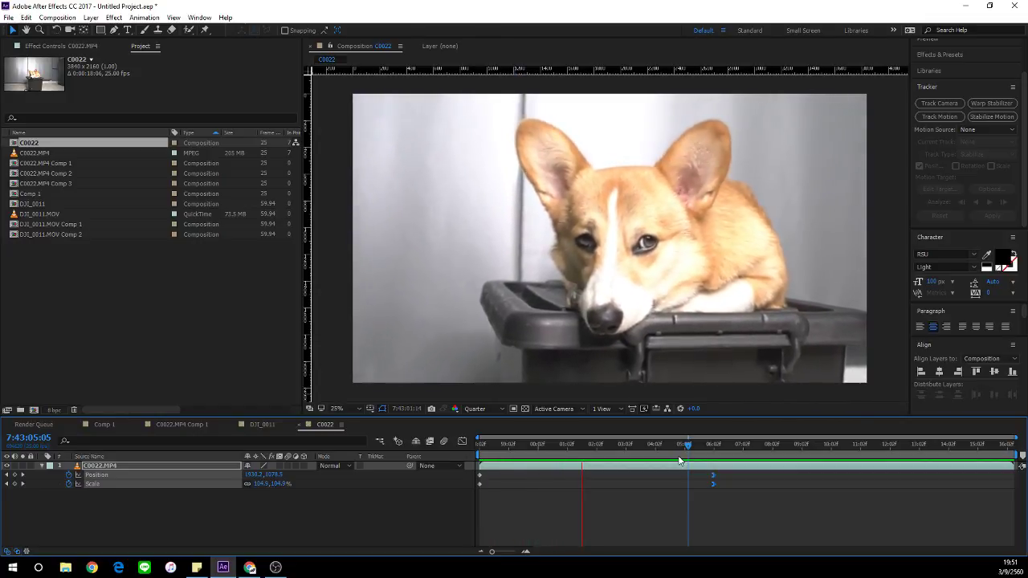
left_click(505, 446)
left_click_drag(495, 450, 466, 446)
Step: Create a new composition from the DJI_0011.MOV footage and scrub through the clip
left_click(41, 272)
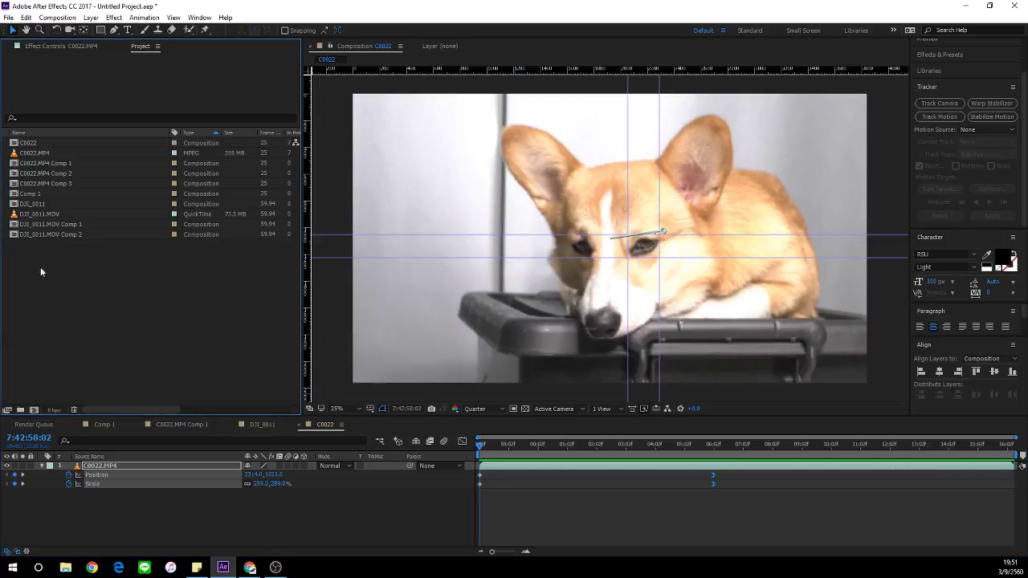
left_click_drag(34, 215, 33, 411)
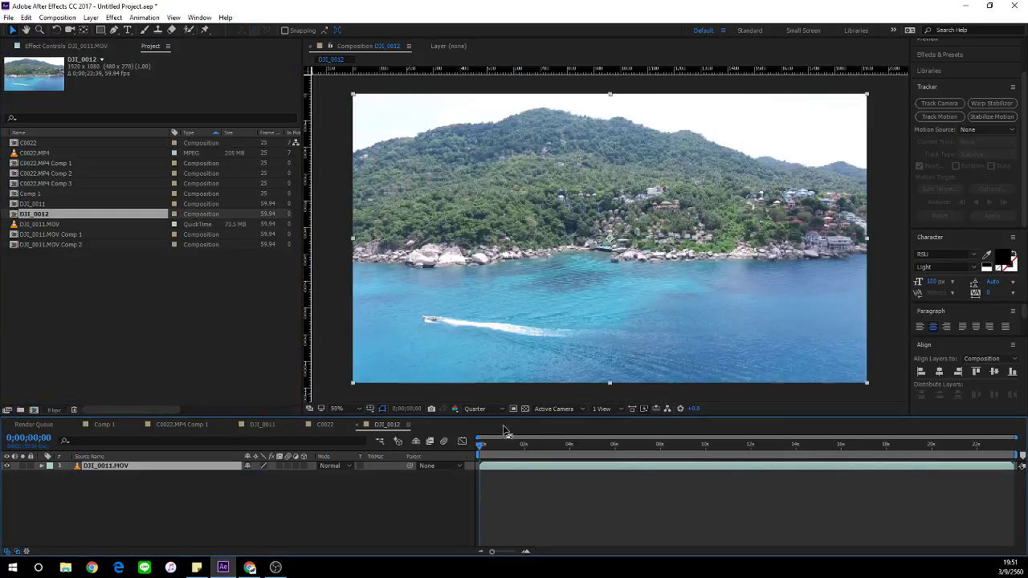
left_click_drag(486, 444, 1015, 455)
left_click_drag(749, 459, 532, 450)
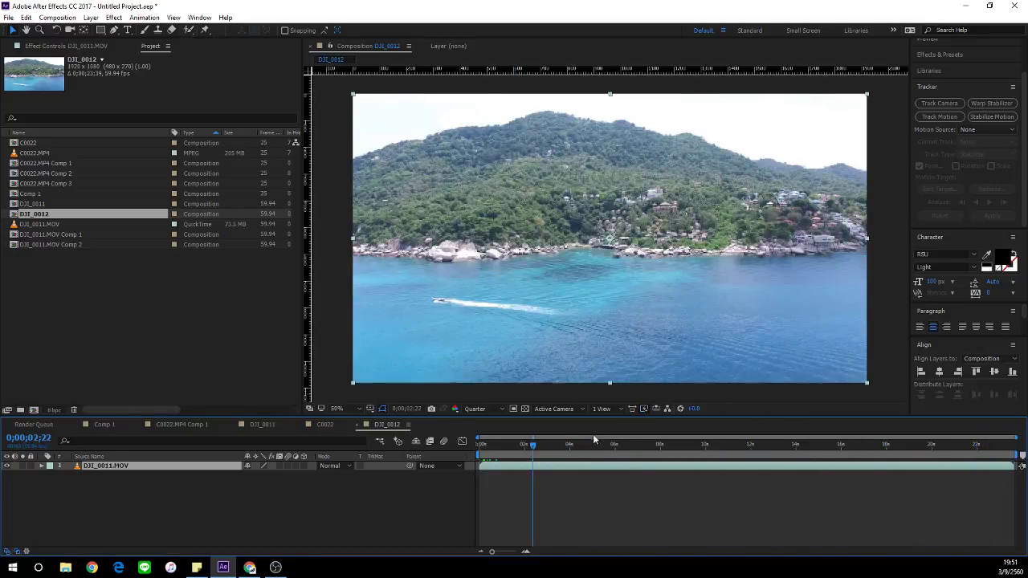
Step: Set the drone composition's preview resolution to Full, play it back and return to the first frame
left_click(475, 409)
left_click(487, 437)
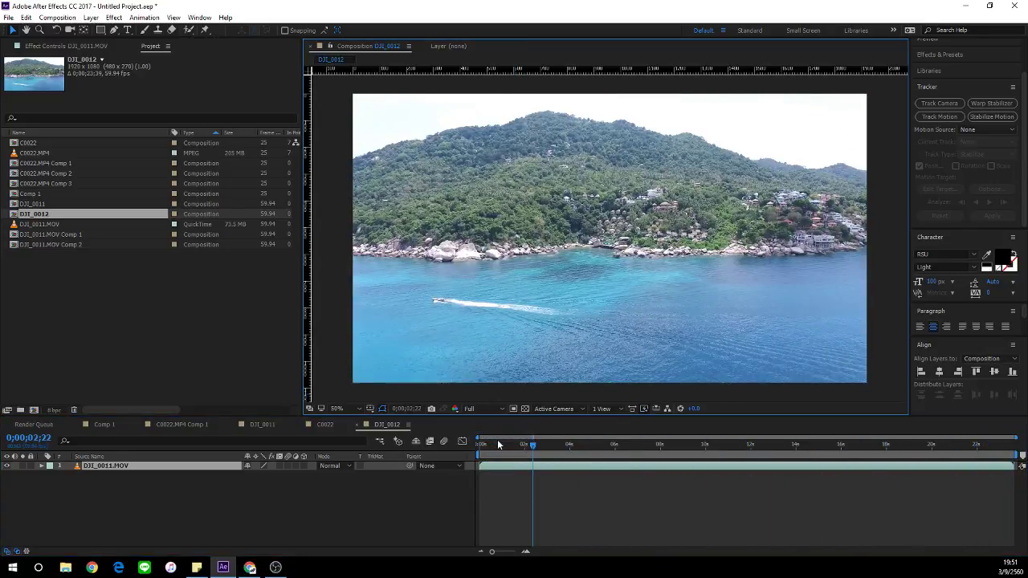
key("space")
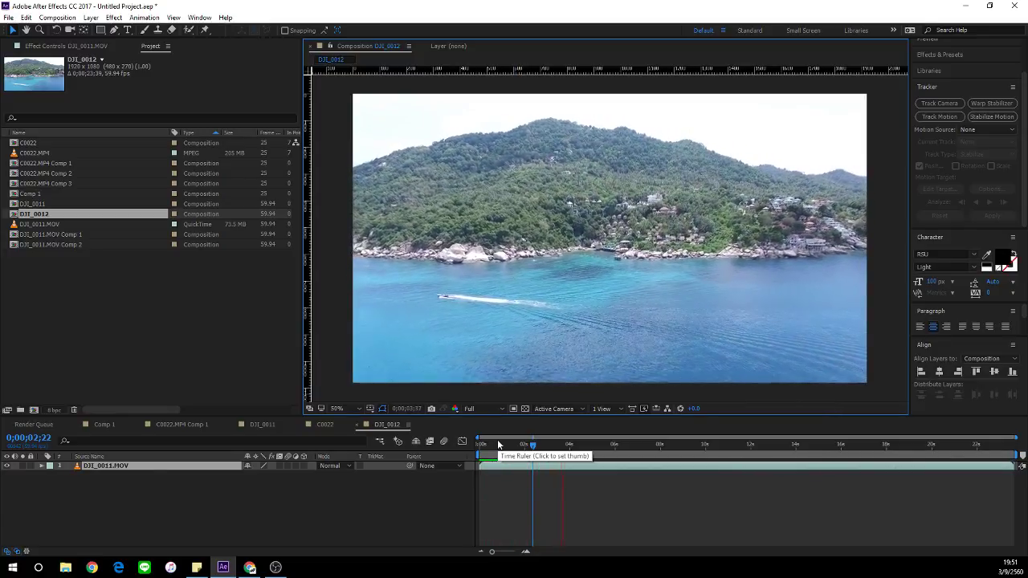
left_click_drag(498, 444, 444, 467)
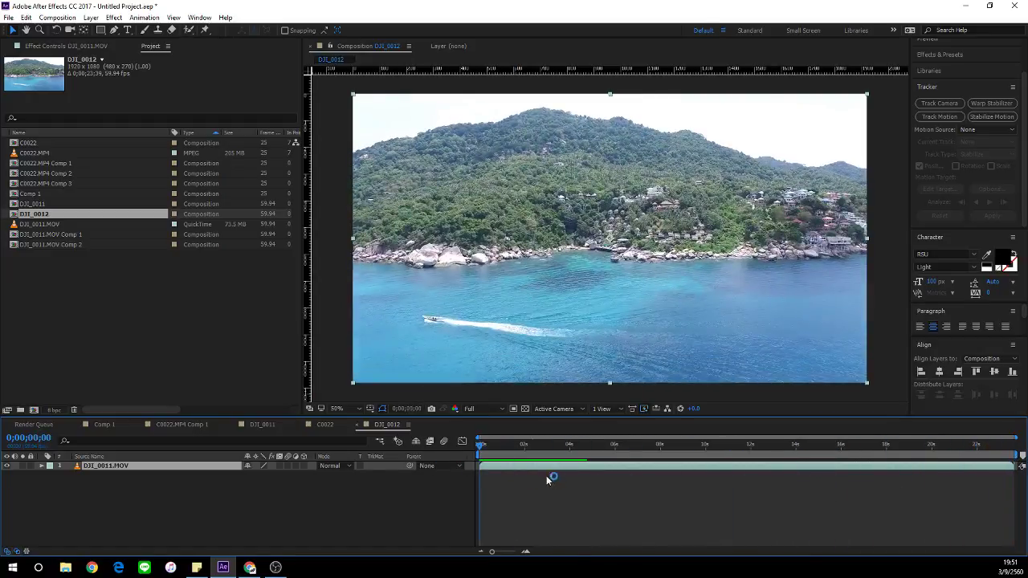
Step: Start Stabilize Motion on the DJI_0011.MOV layer at the first frame, with the shoreline pier area magnified
scroll(588, 237, "up", 2)
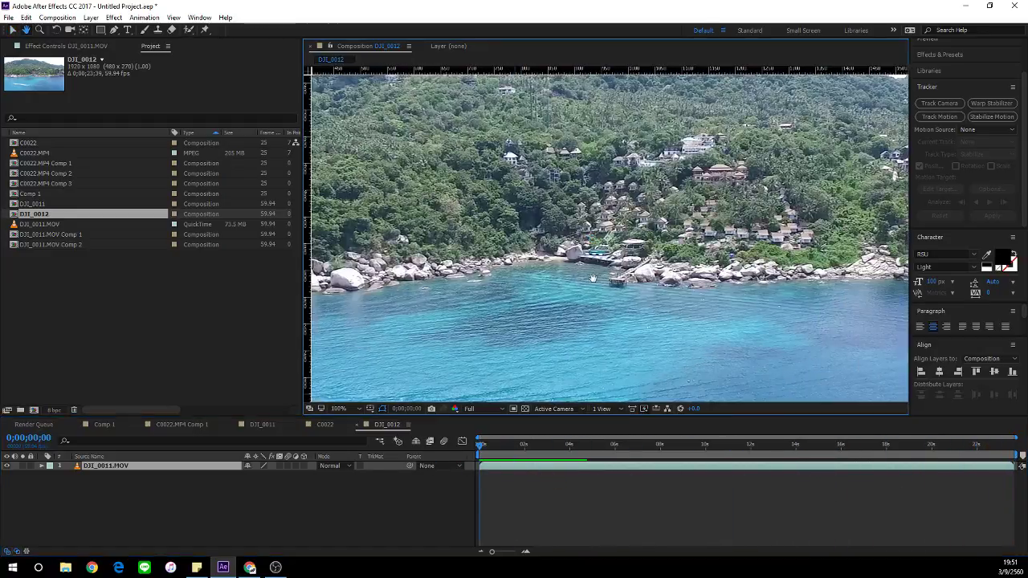
scroll(583, 285, "down", 2)
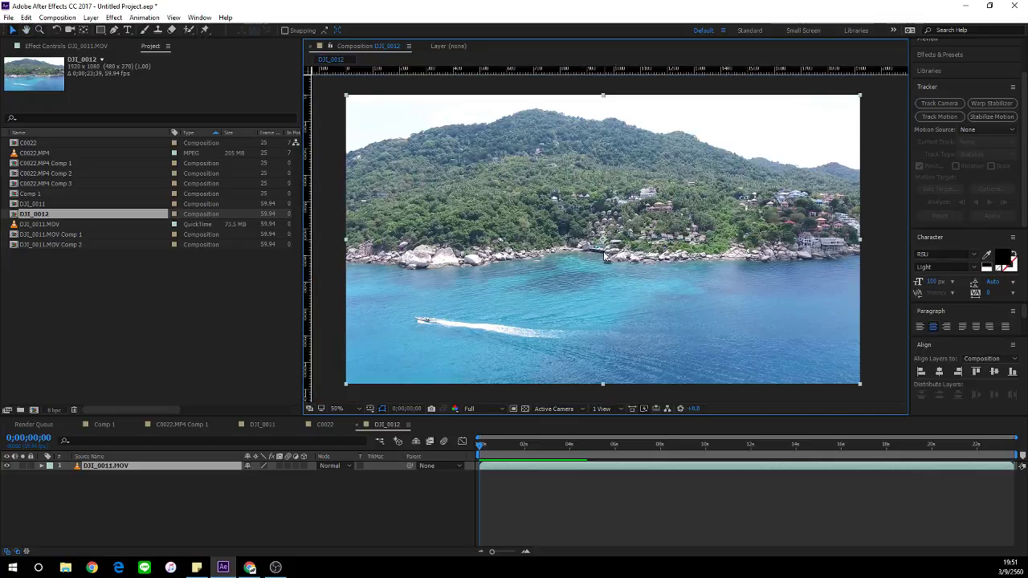
scroll(583, 286, "up", 4)
left_click_drag(526, 292, 570, 285)
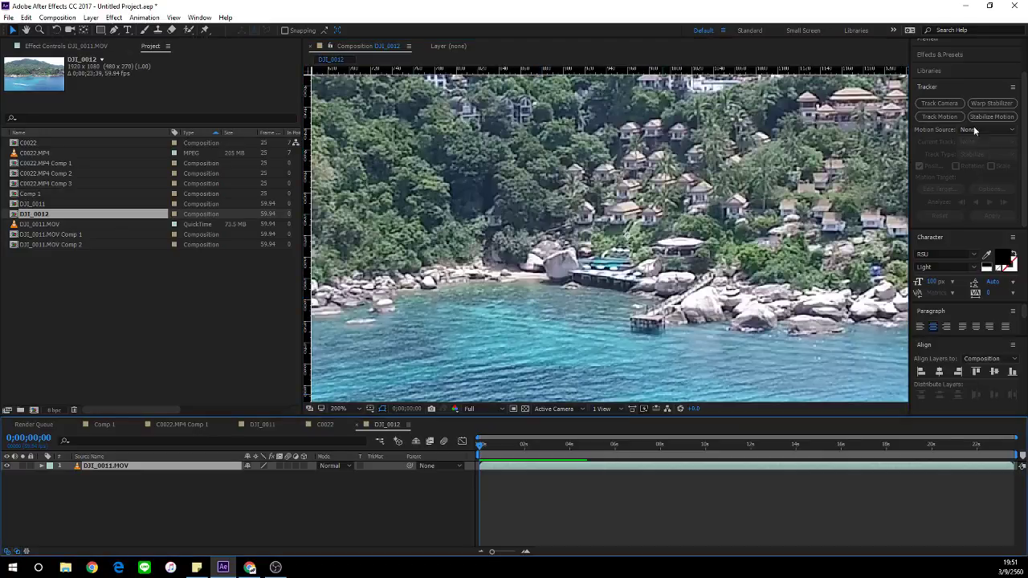
left_click(952, 89)
scroll(949, 129, "up", 2)
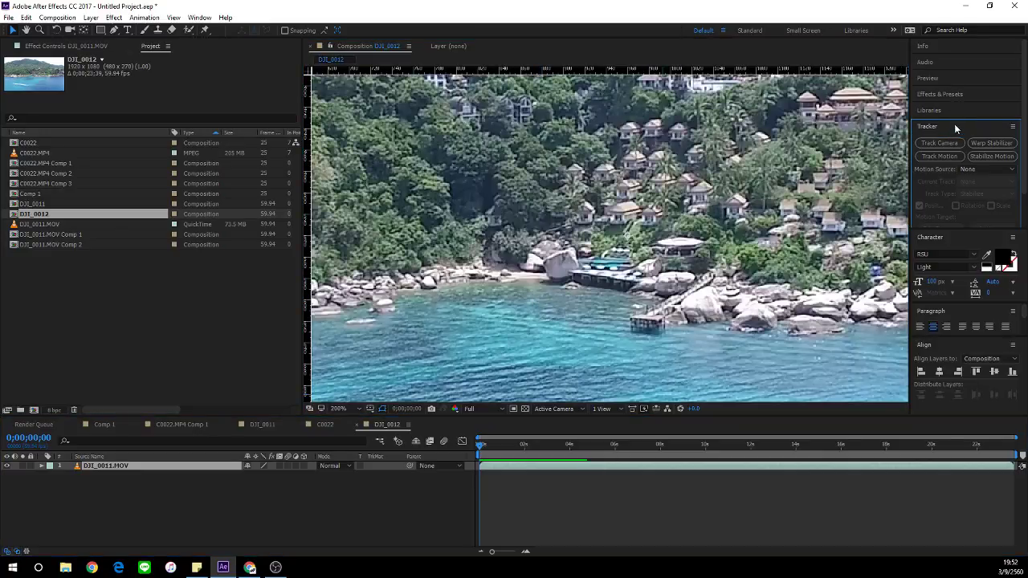
scroll(954, 124, "down", 2)
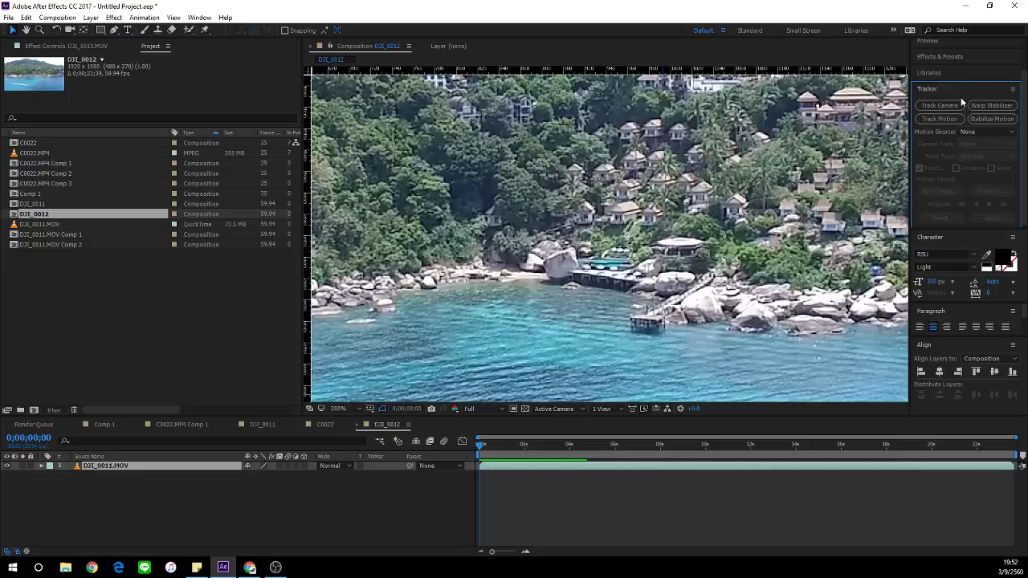
left_click(200, 17)
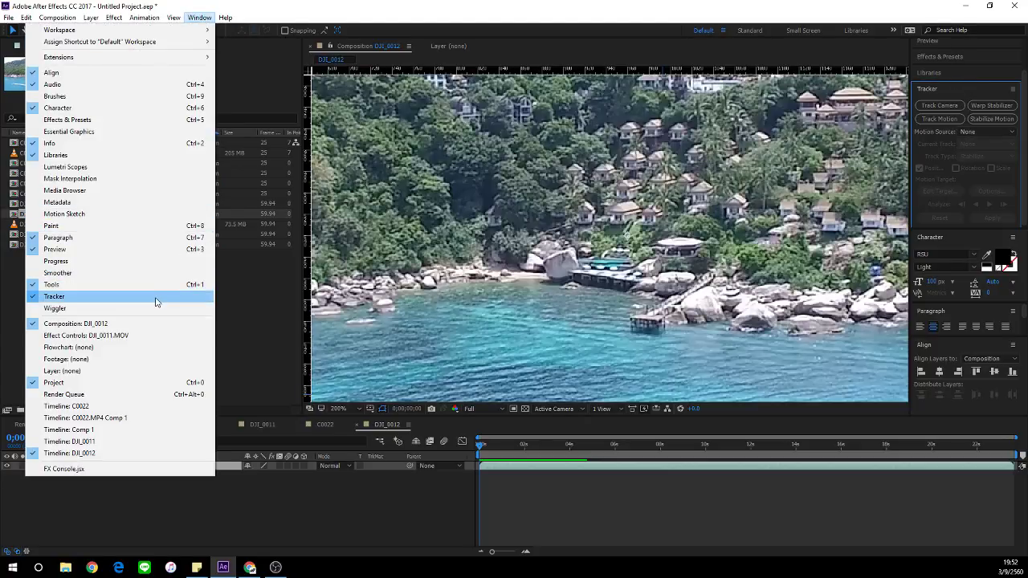
left_click(880, 53)
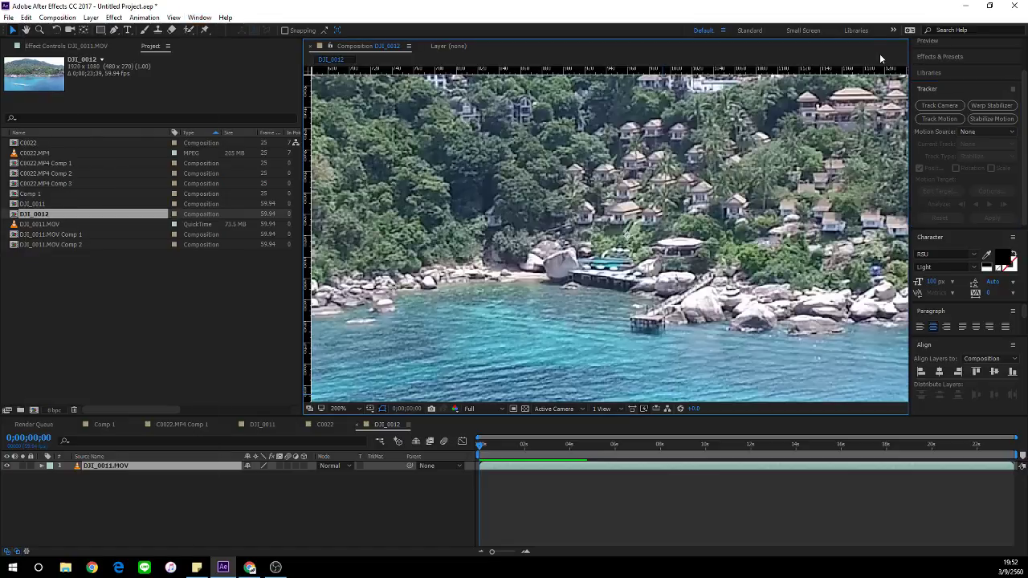
left_click(994, 149)
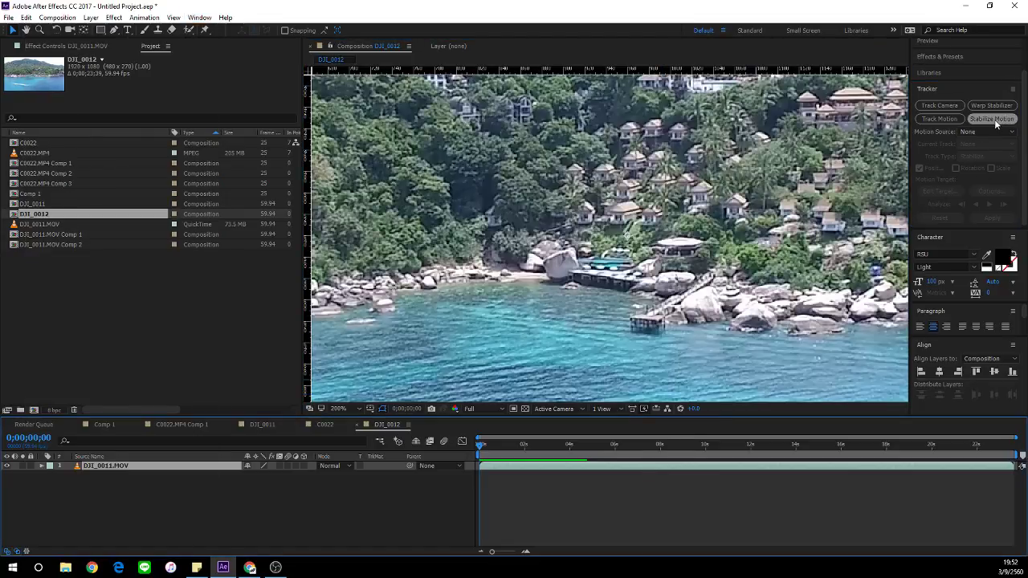
left_click(994, 119)
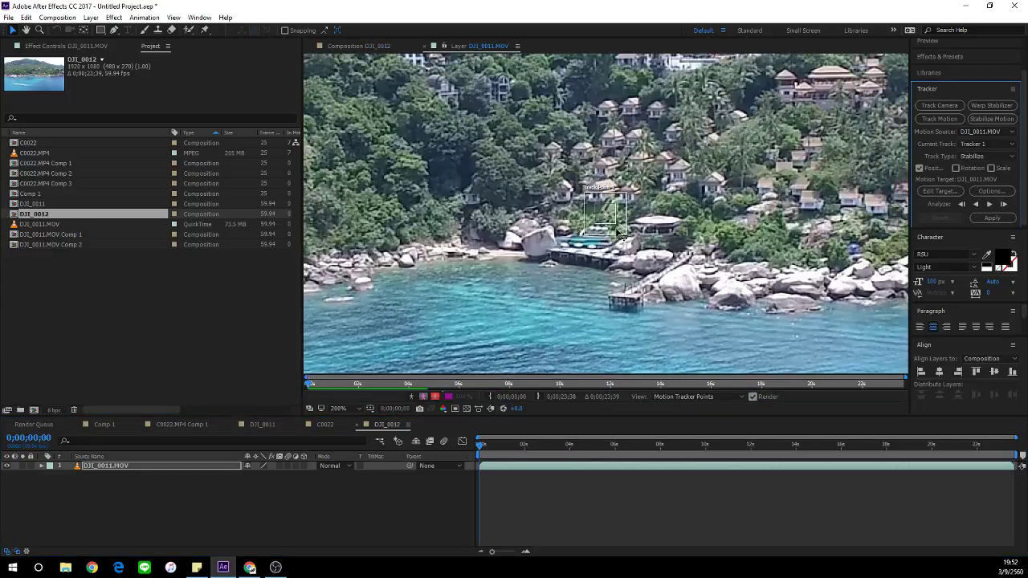
Step: Place the track point on the large boulder beside the pier and enlarge its search region slightly
left_click_drag(621, 231, 551, 253)
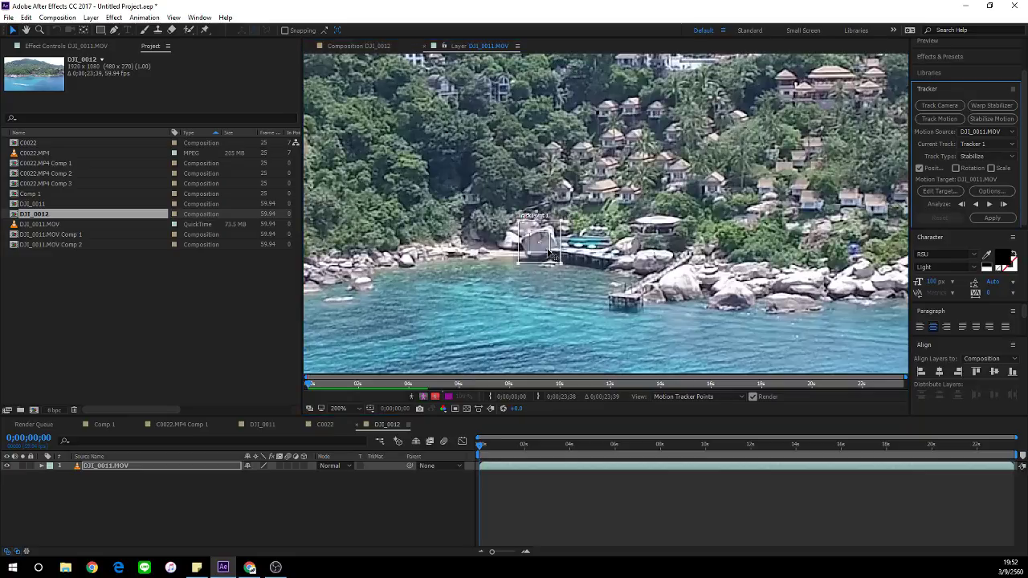
left_click(553, 233)
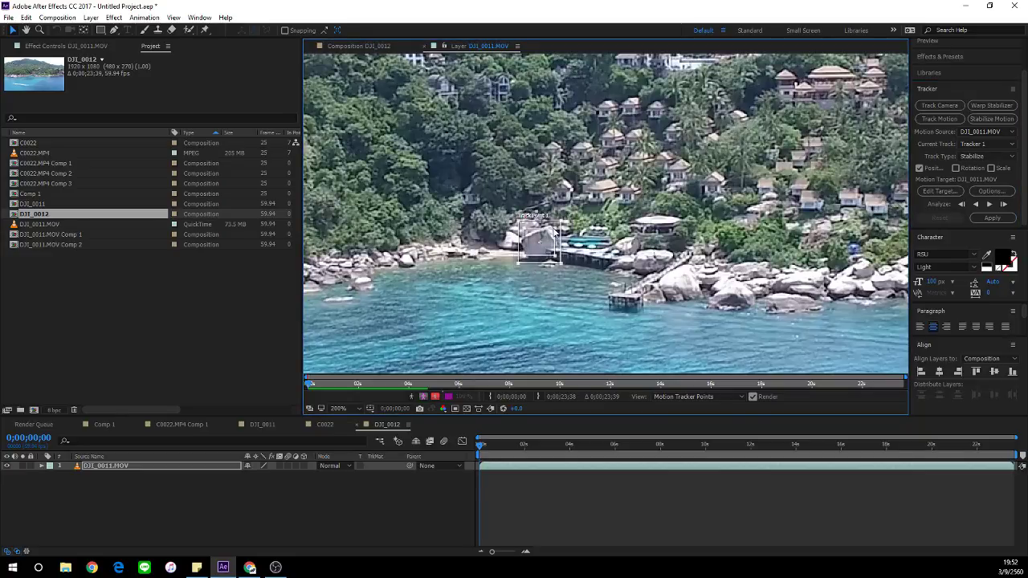
left_click_drag(560, 266, 567, 271)
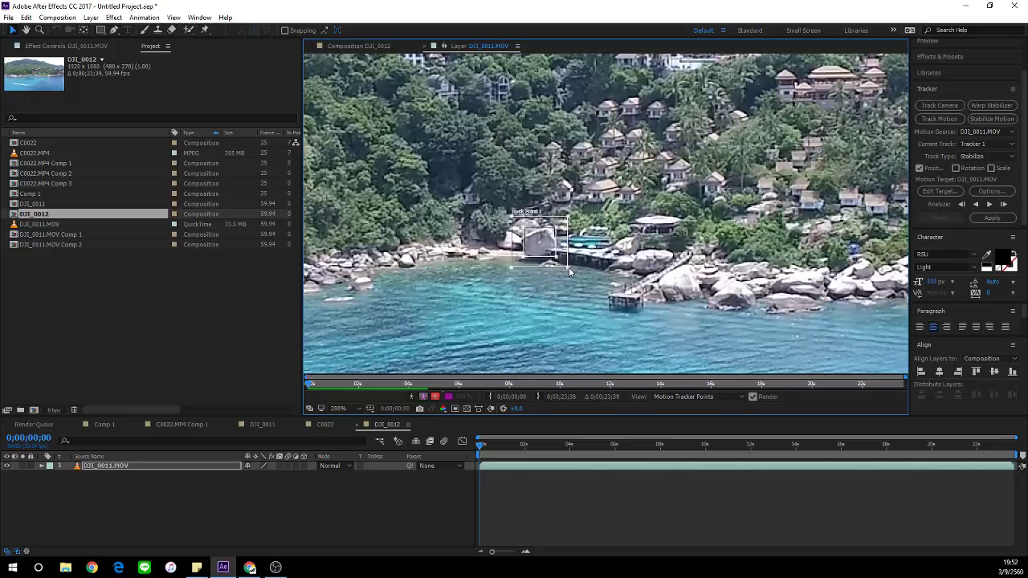
Step: Confirm DJI_0011.MOV as the motion target layer and analyze the track forward through the whole clip
left_click(942, 193)
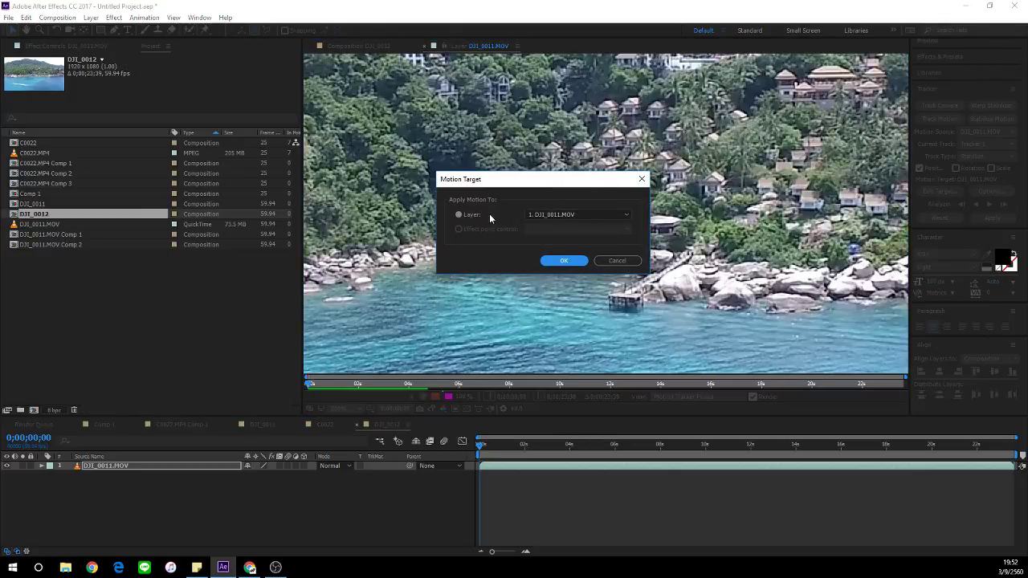
left_click(572, 260)
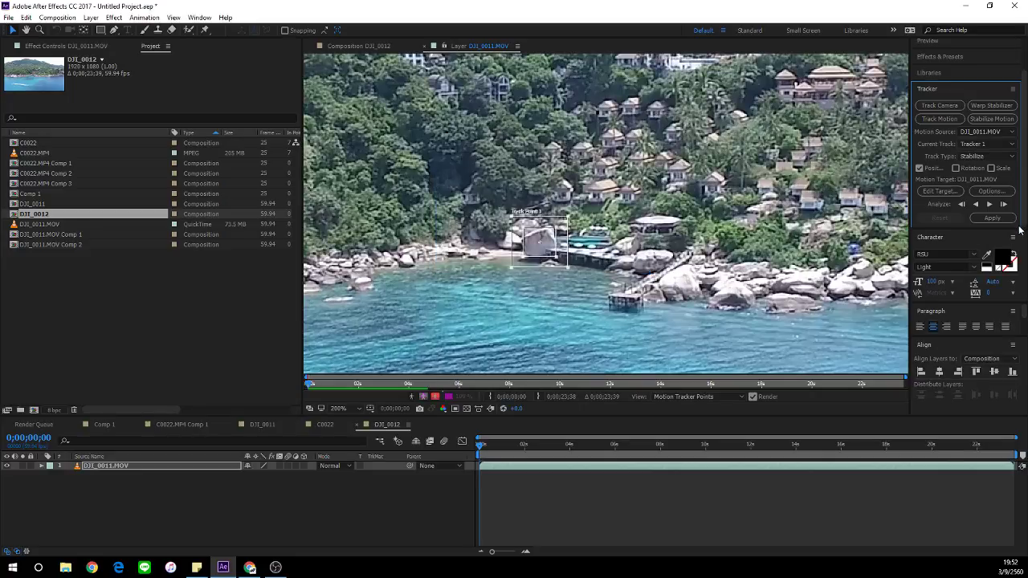
left_click(989, 206)
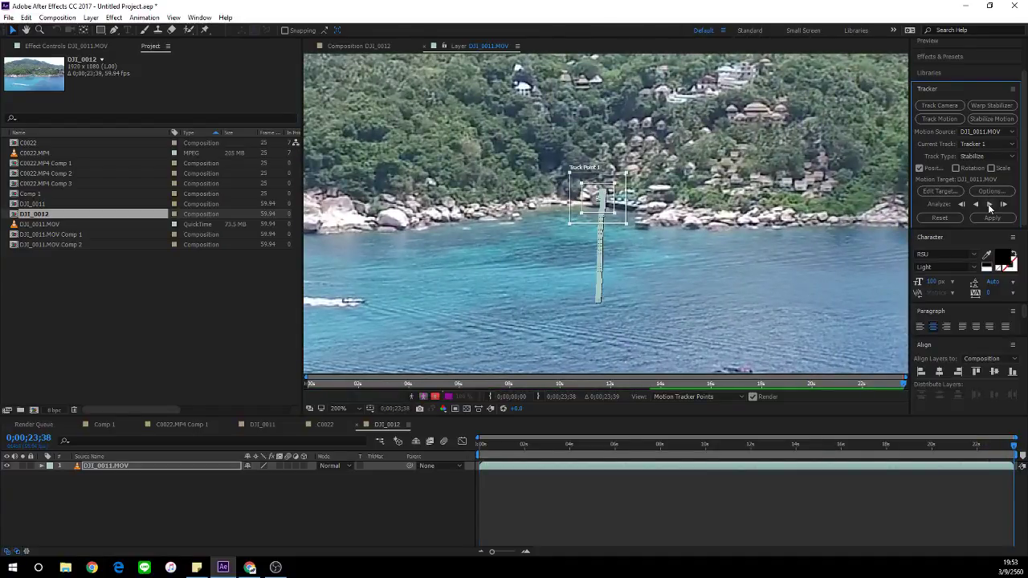
Step: Apply the stabilization to the X and Y dimensions and play the composition from the first frame
scroll(675, 279, "down", 3)
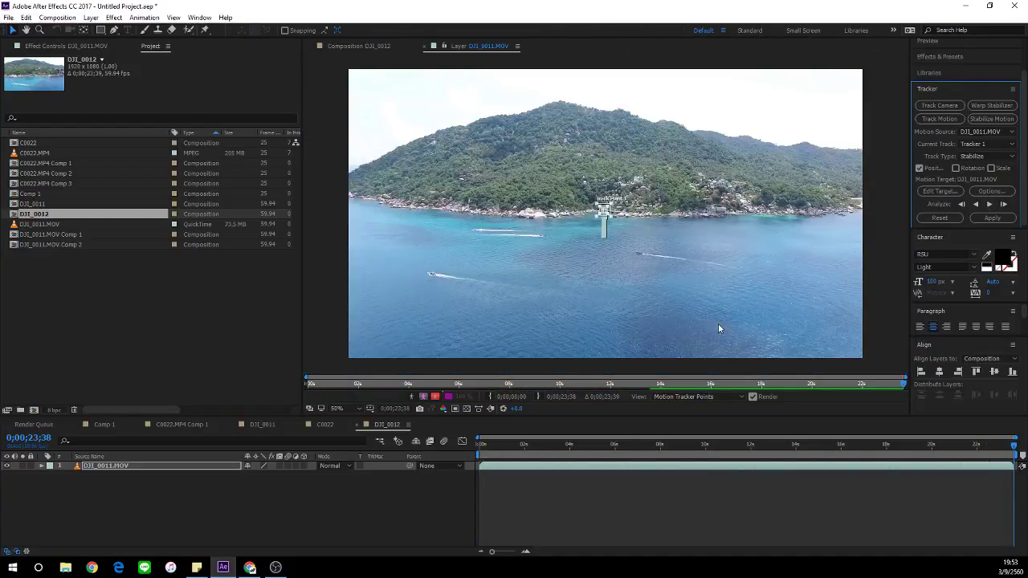
left_click(991, 219)
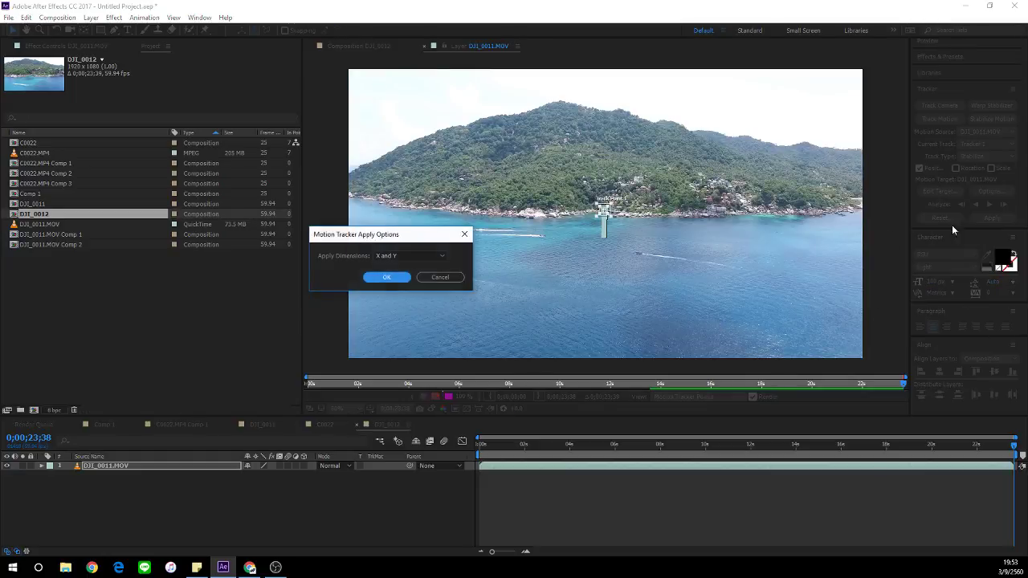
left_click(387, 277)
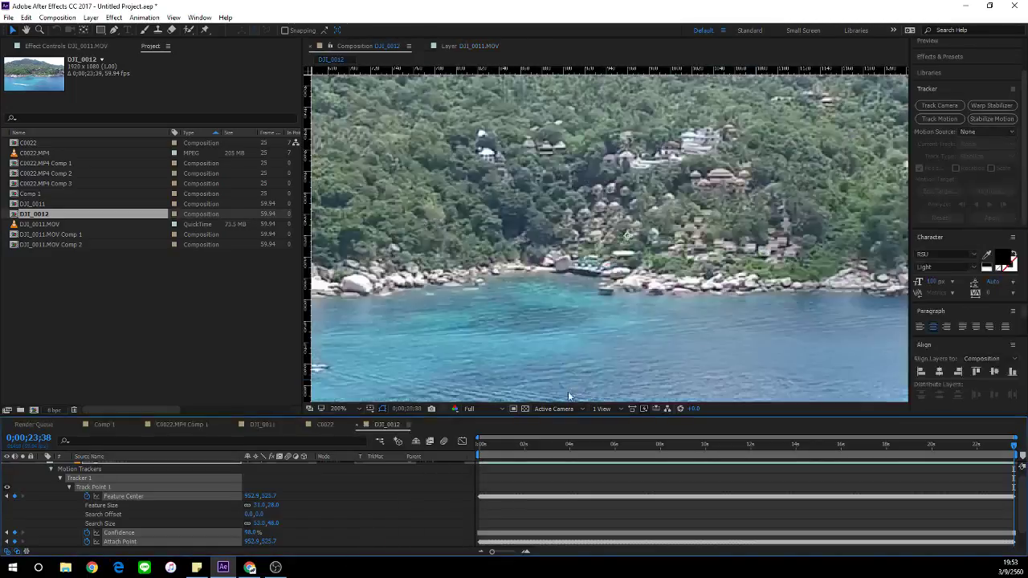
left_click(481, 446)
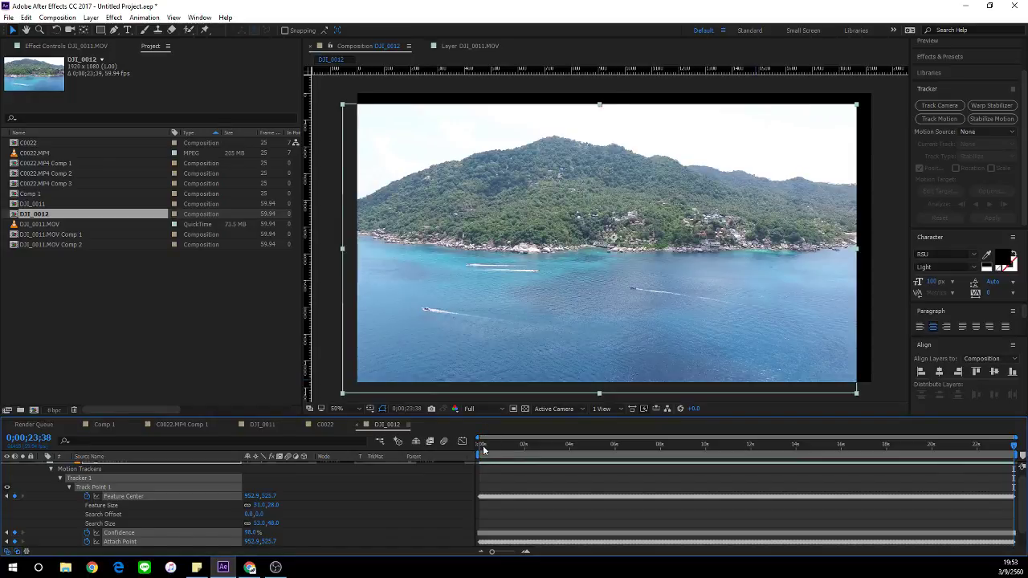
key("space")
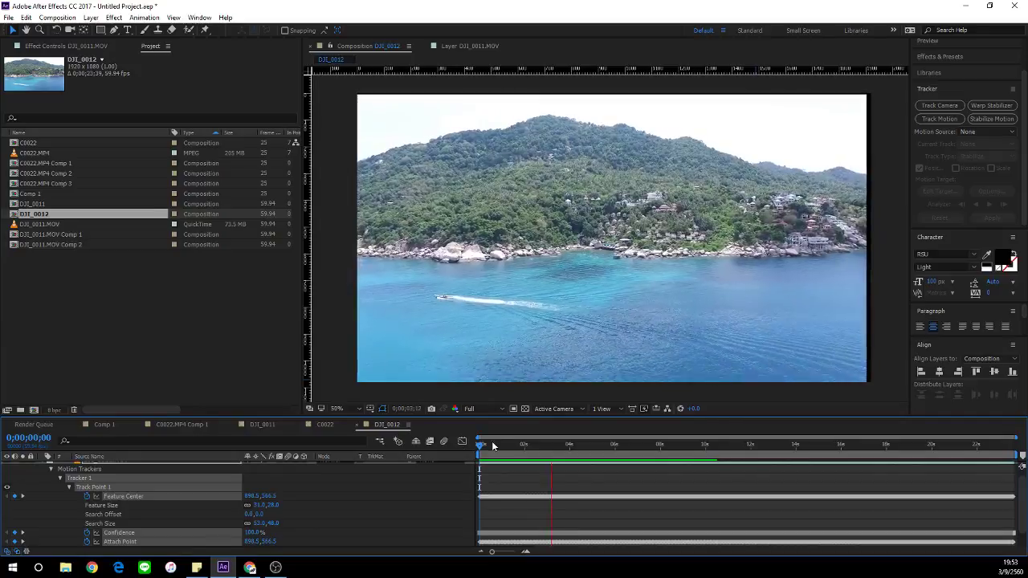
Step: Collapse the DJI_0011.MOV layer and pre-compose it, moving all attributes into the new composition
left_click_drag(479, 444, 585, 446)
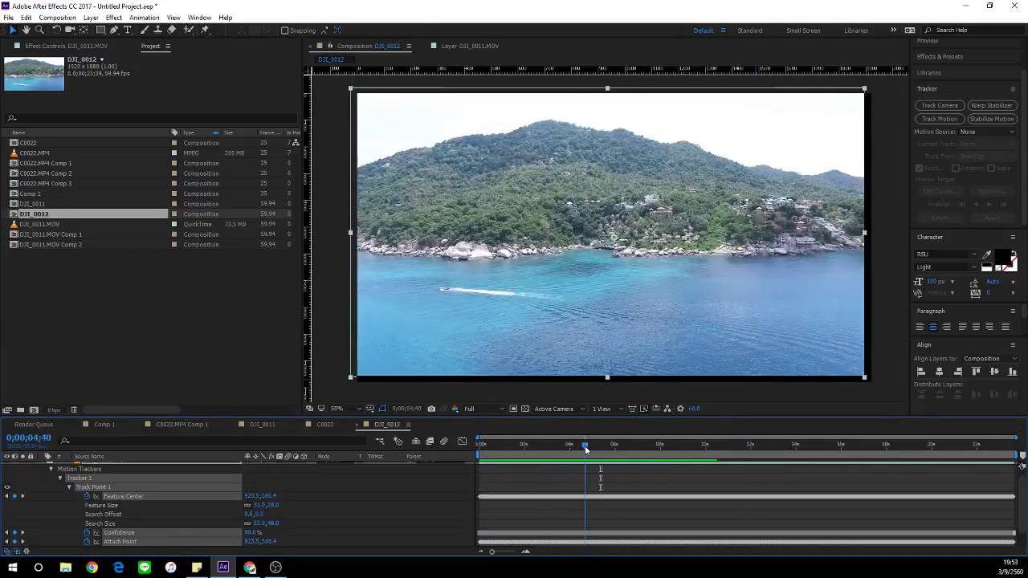
scroll(111, 477, "up", 1)
left_click(42, 466)
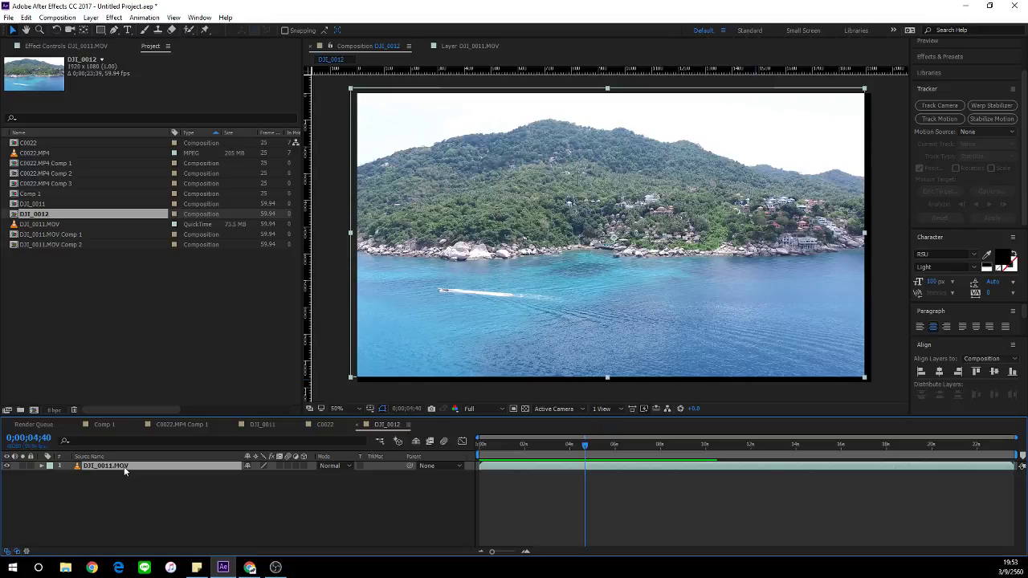
left_click(563, 501)
left_click(552, 469)
key("ctrl+shift+c")
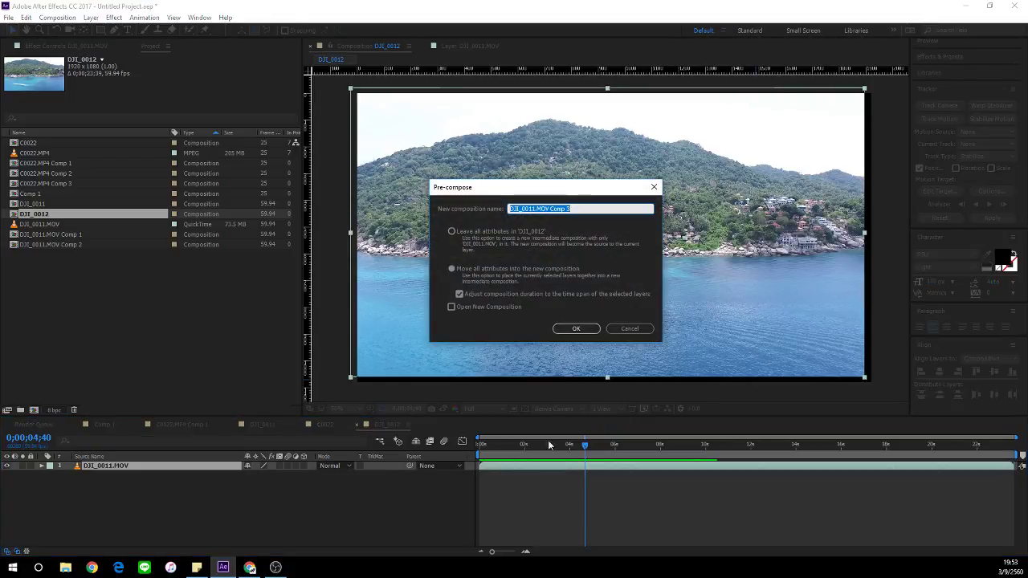
left_click(575, 329)
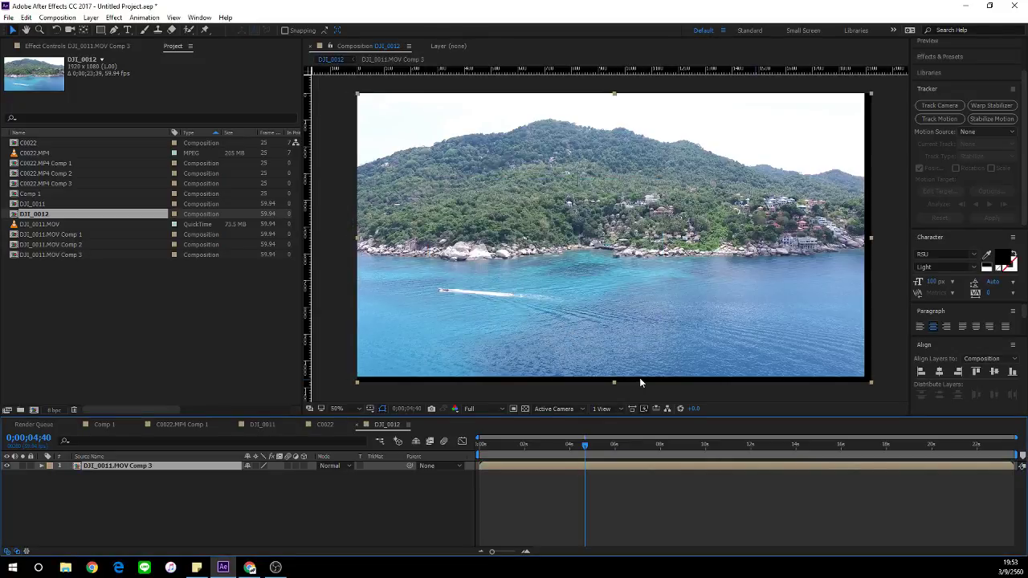
Step: Scale the pre-composed drone layer to about 108.7% and lower it to Position 960, 564 to cover the black edges
left_click_drag(872, 381, 894, 394)
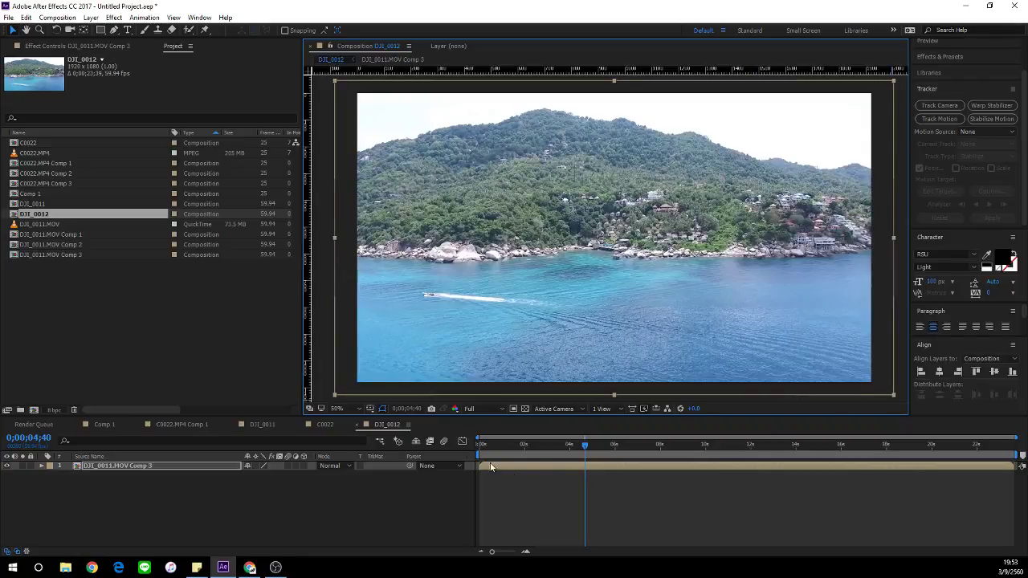
left_click_drag(487, 445, 837, 458)
left_click_drag(724, 337, 724, 343)
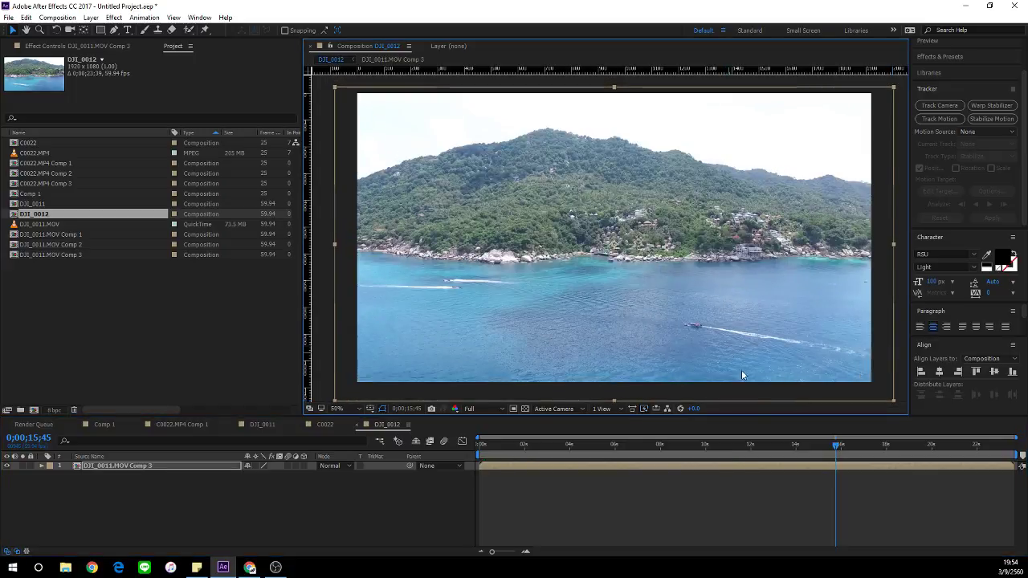
left_click_drag(719, 452, 1014, 452)
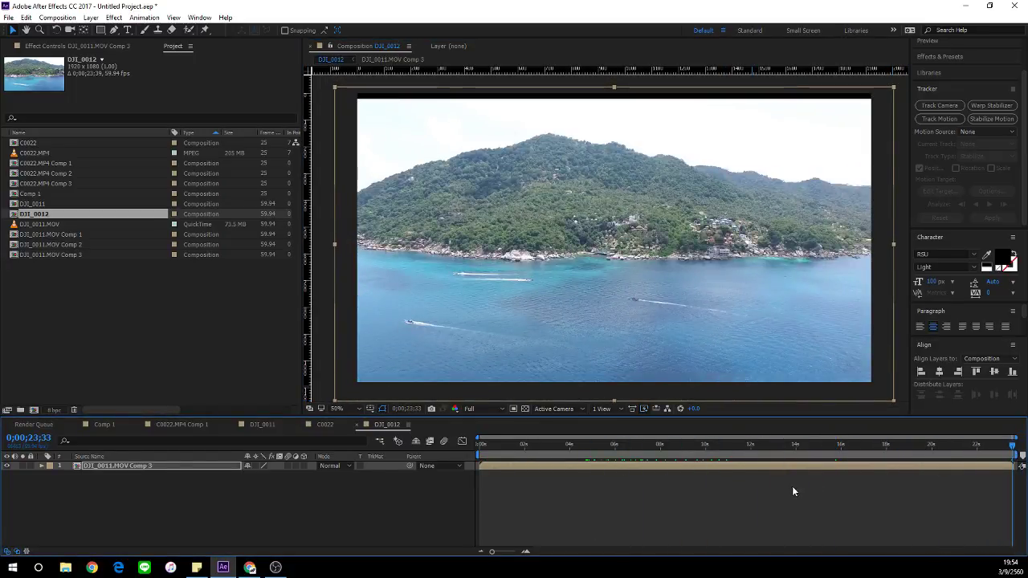
Step: Draw a black rectangle bar across the upper edge of the frame and align it to the composition's top
left_click(550, 498)
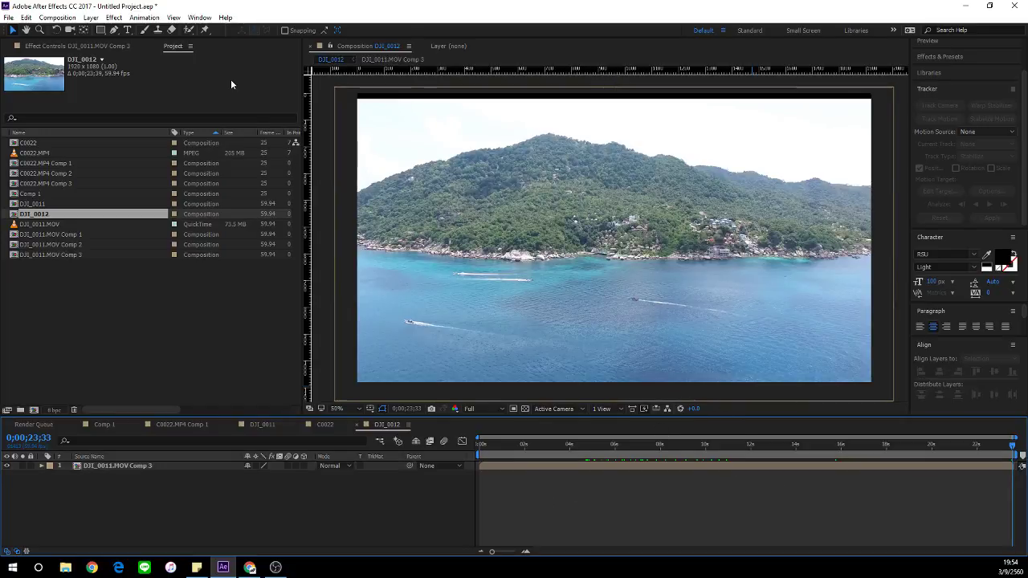
key("q")
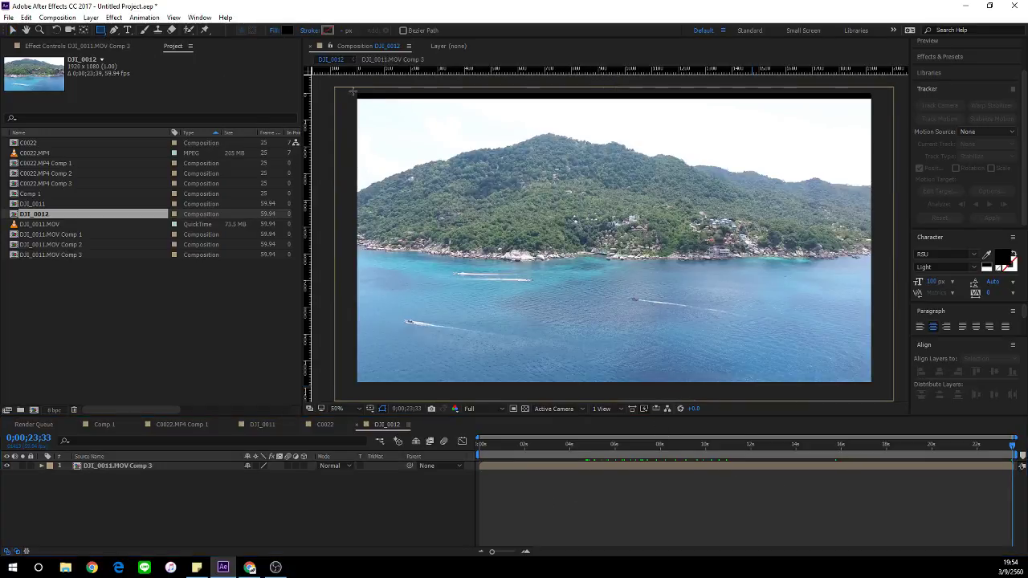
left_click_drag(352, 91, 897, 120)
key("v")
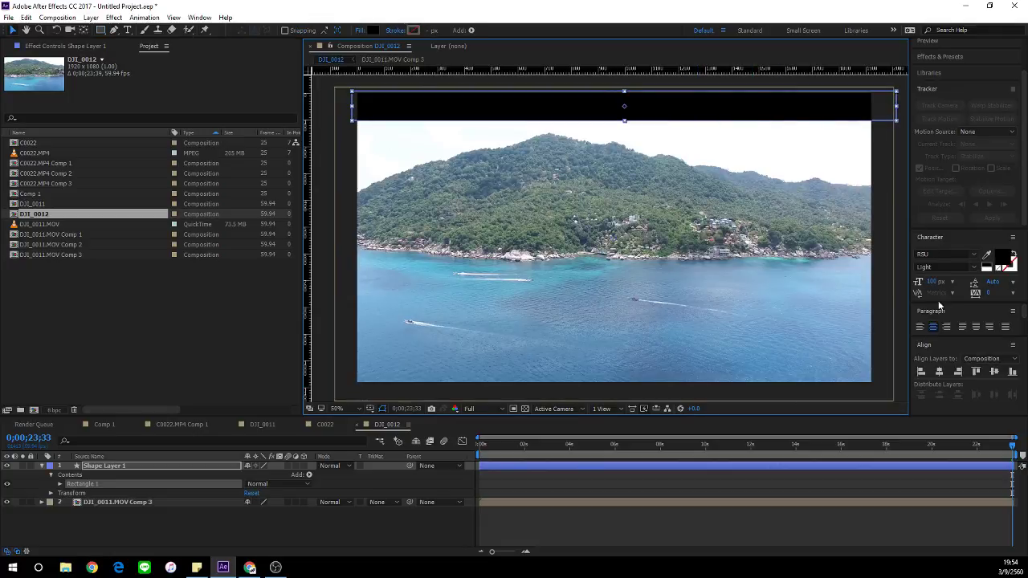
left_click(977, 371)
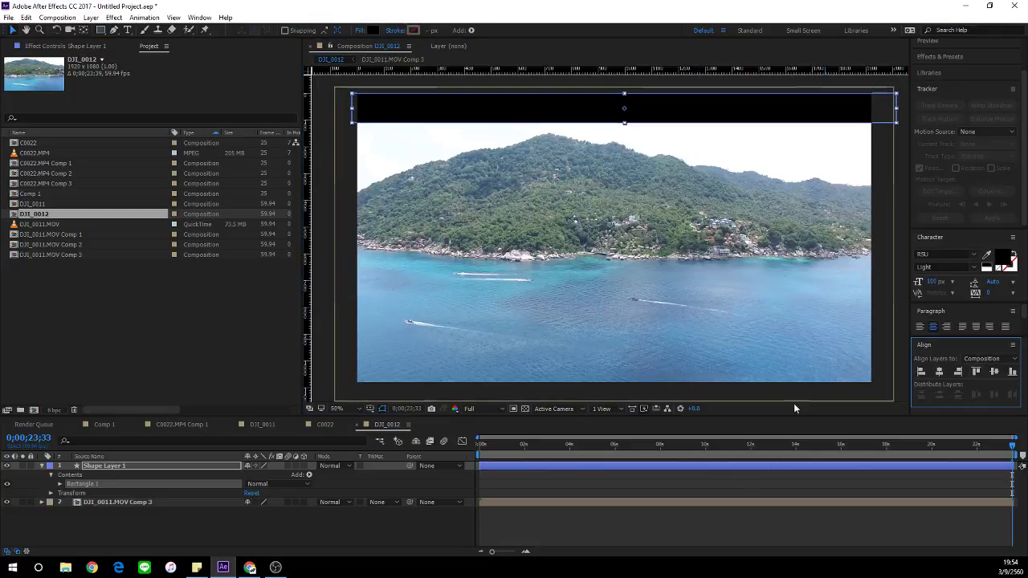
Step: Duplicate the black bar shape layer and align the copy to the composition's bottom edge
left_click(721, 467)
key("ctrl+d")
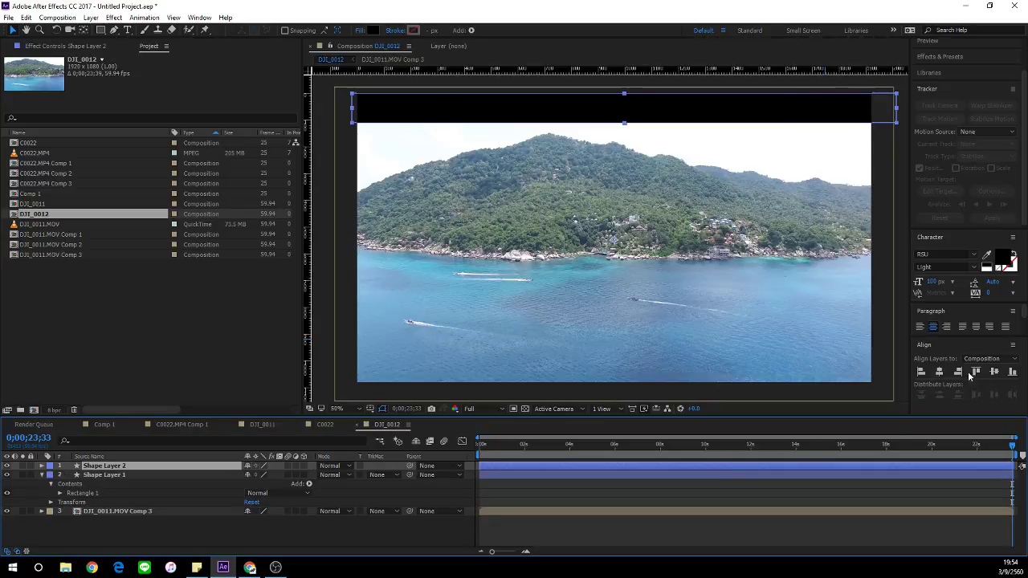
left_click(1011, 372)
left_click(679, 541)
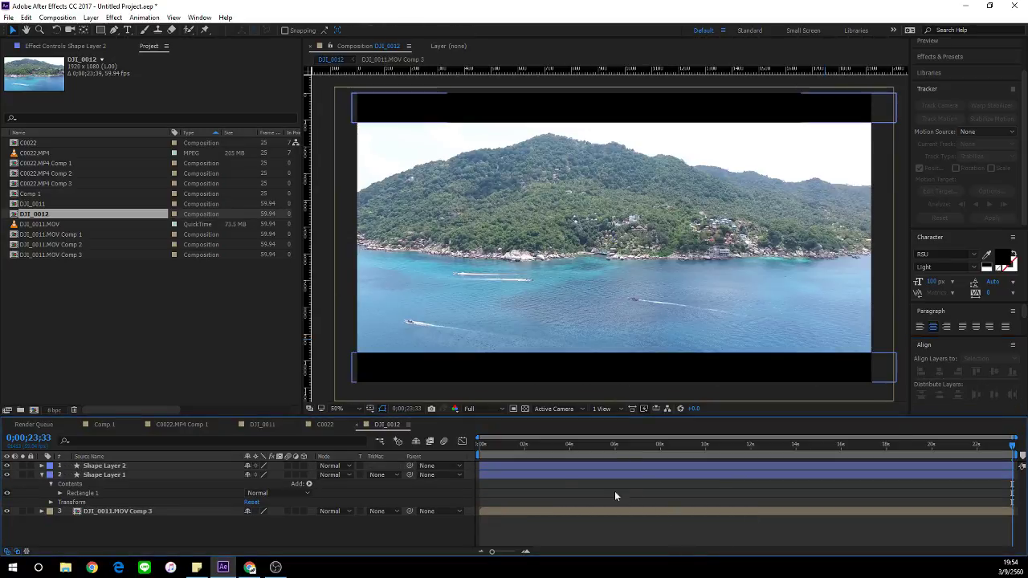
Step: Play and scrub through the composition to examine the stabilized shot and how the shoreline shrinks over time
left_click_drag(471, 446, 575, 447)
key("space")
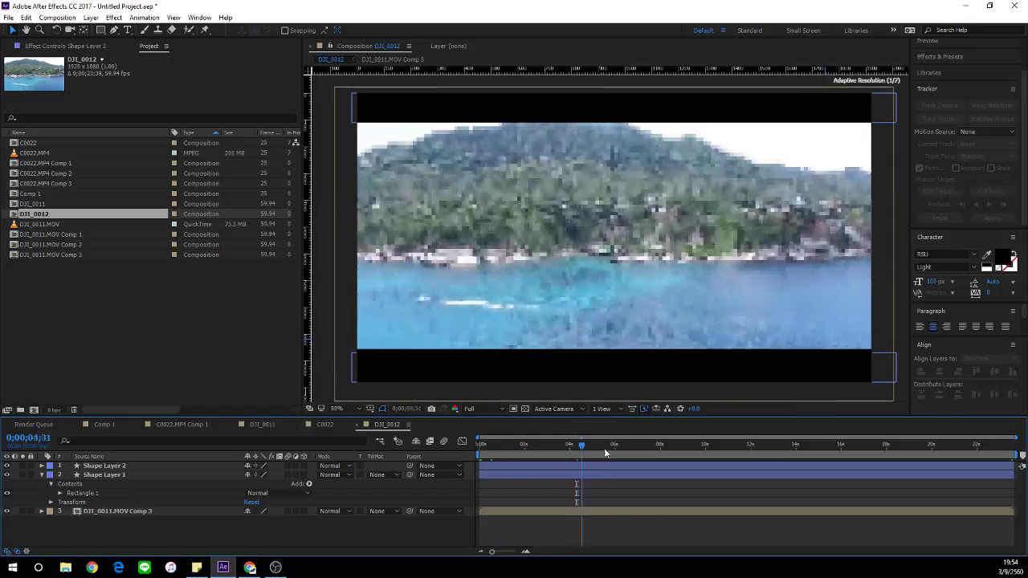
left_click(484, 446)
key("space")
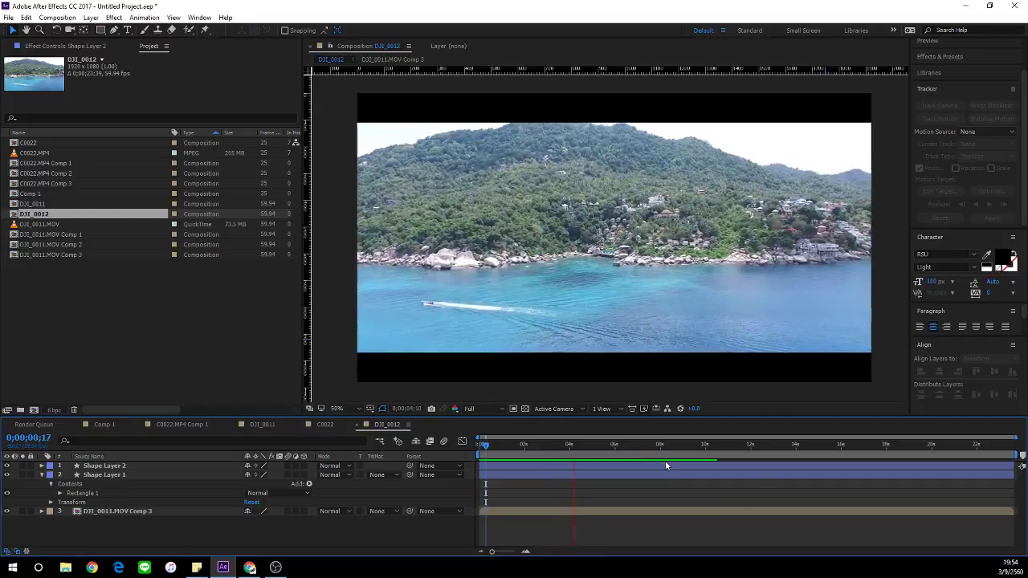
left_click(537, 467)
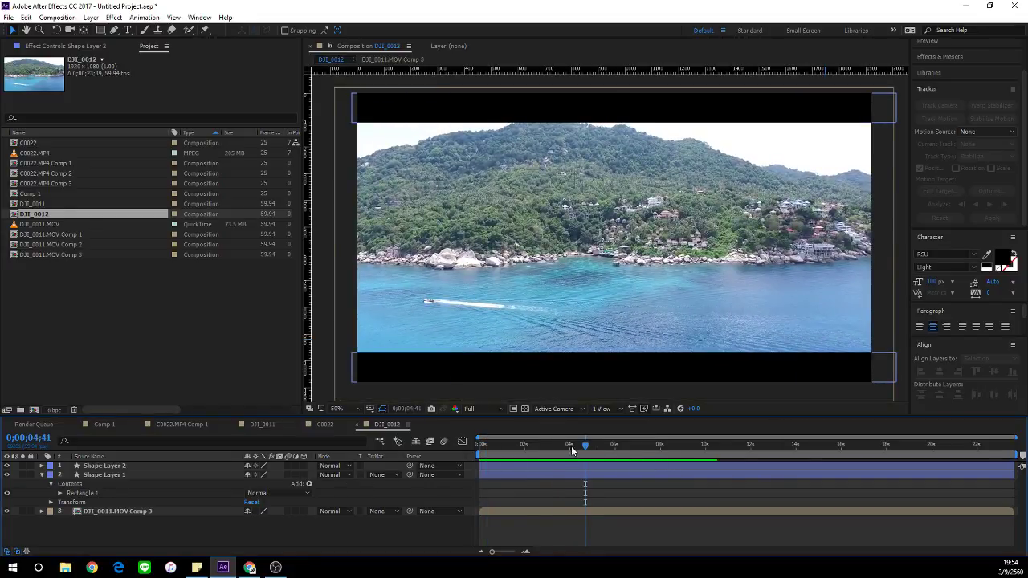
left_click_drag(571, 446, 1024, 445)
left_click_drag(788, 448, 657, 450)
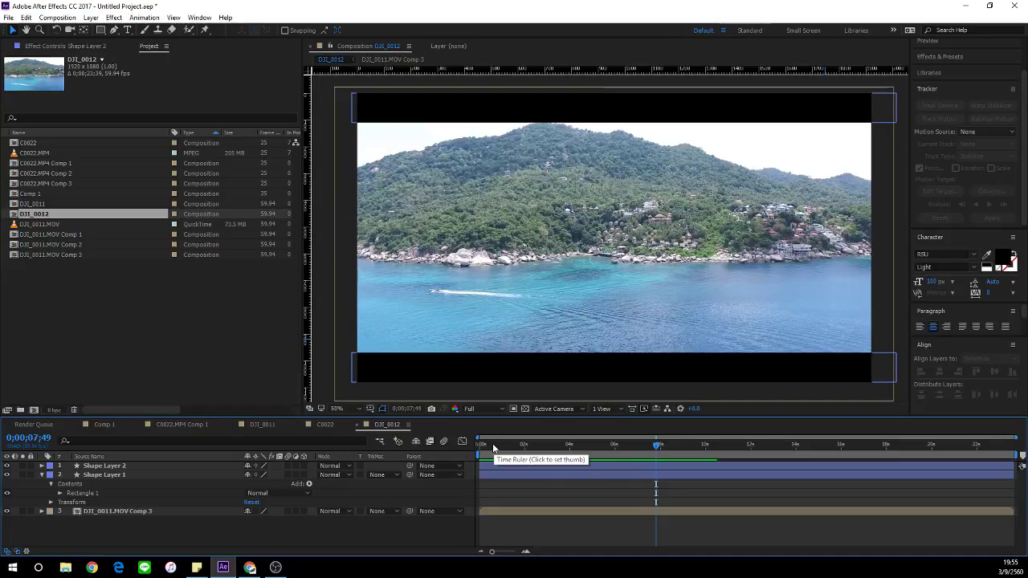
left_click_drag(493, 448, 534, 448)
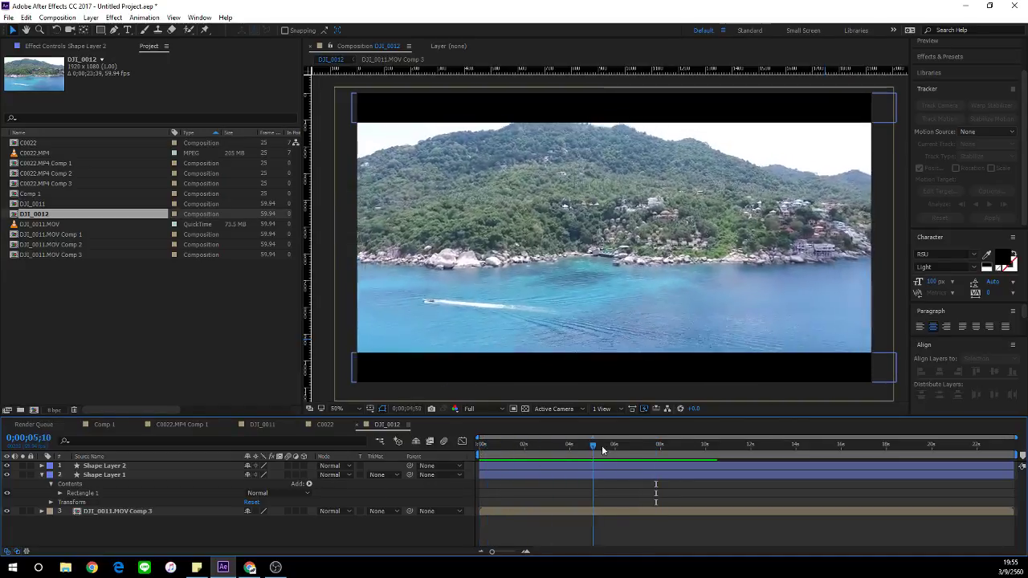
left_click_drag(694, 453, 855, 446)
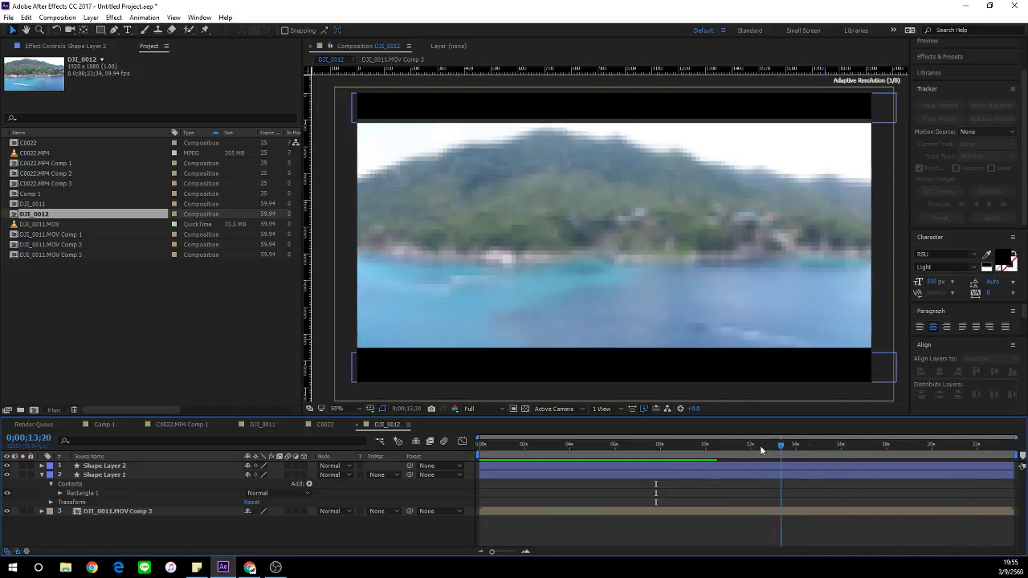
left_click_drag(761, 450, 558, 453)
Step: Add Position and Scale keyframes to the DJI_0011.MOV Comp 3 layer at the first frame
left_click(491, 512)
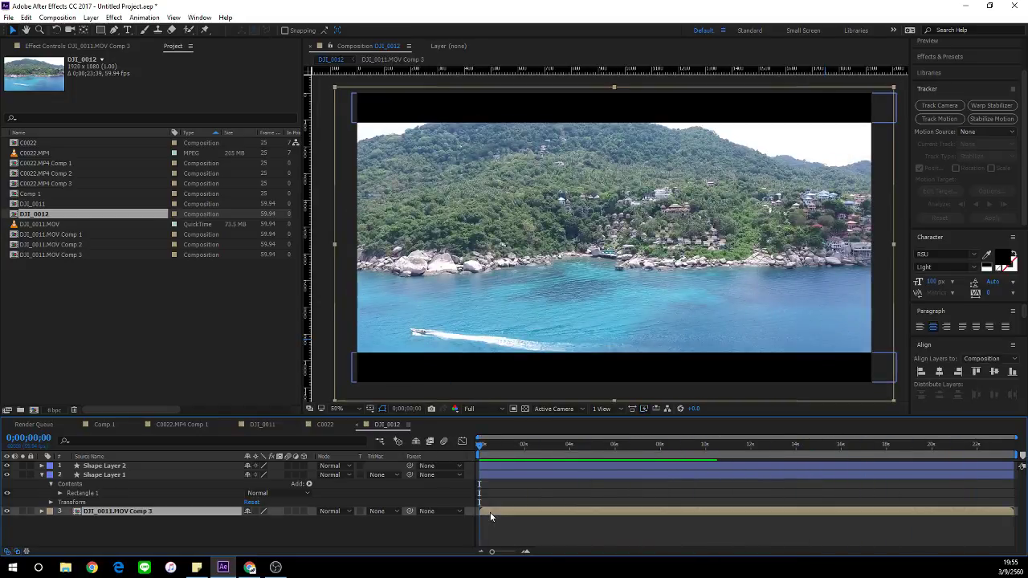
key("p")
key("shift+s")
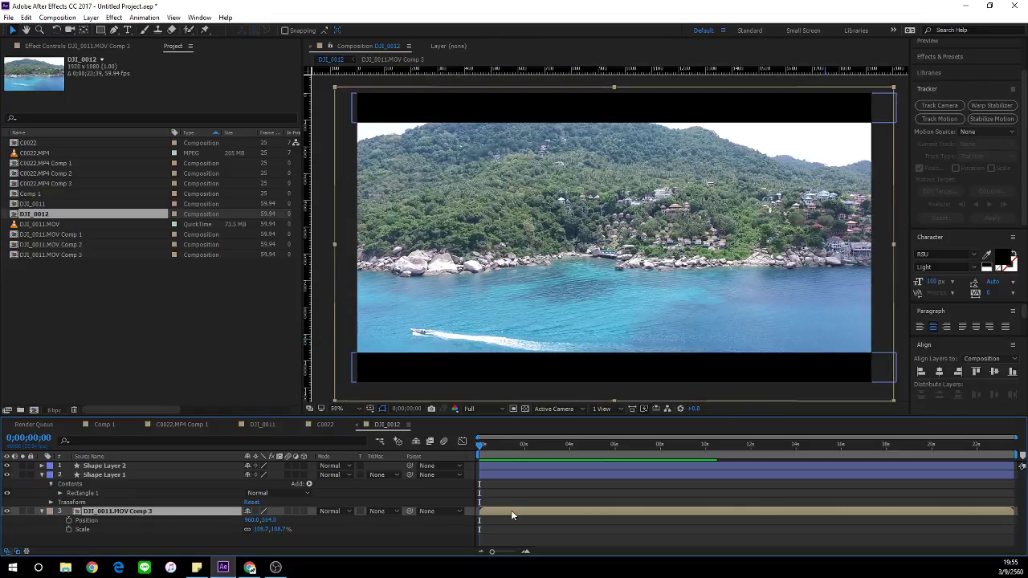
left_click(68, 520)
left_click(68, 529)
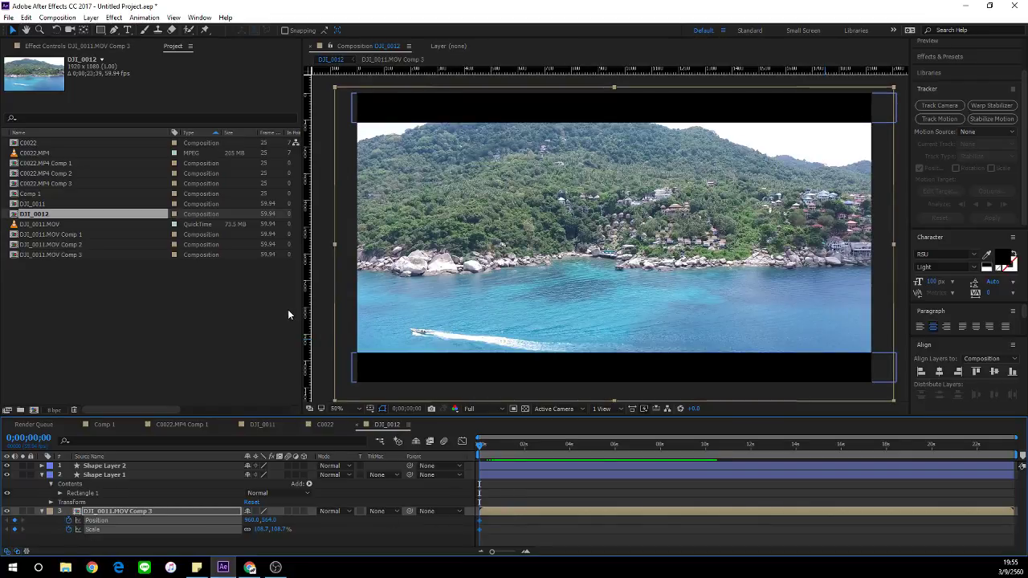
Step: Place two vertical and two horizontal guides framing the pier area on the shoreline
left_click_drag(305, 315, 592, 323)
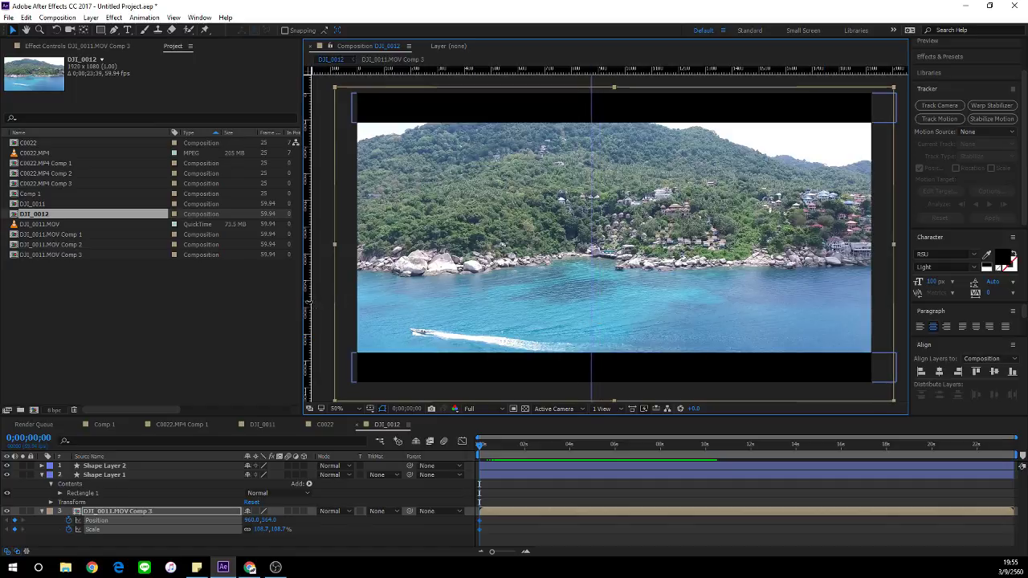
left_click_drag(309, 303, 605, 305)
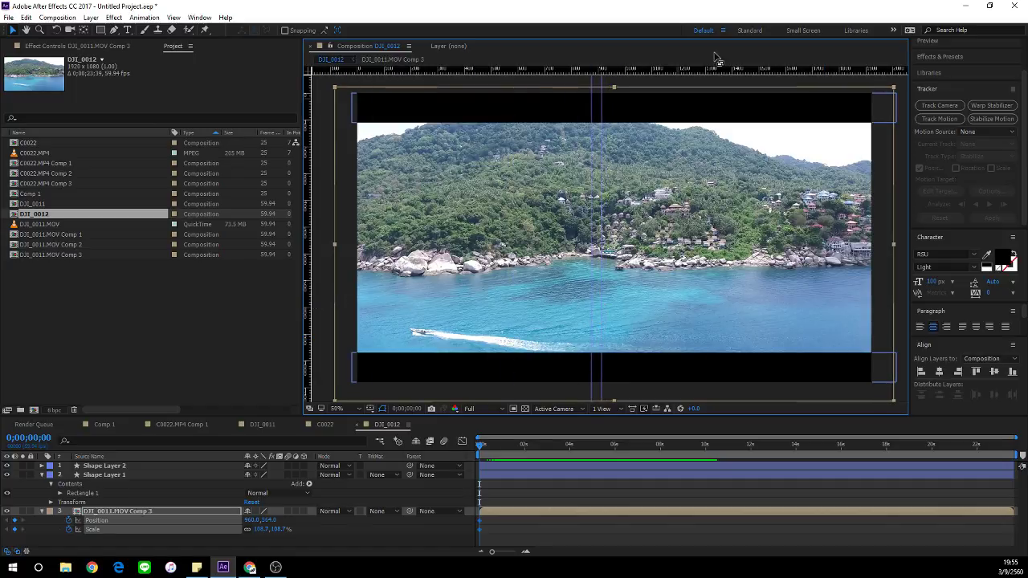
left_click_drag(698, 71, 699, 244)
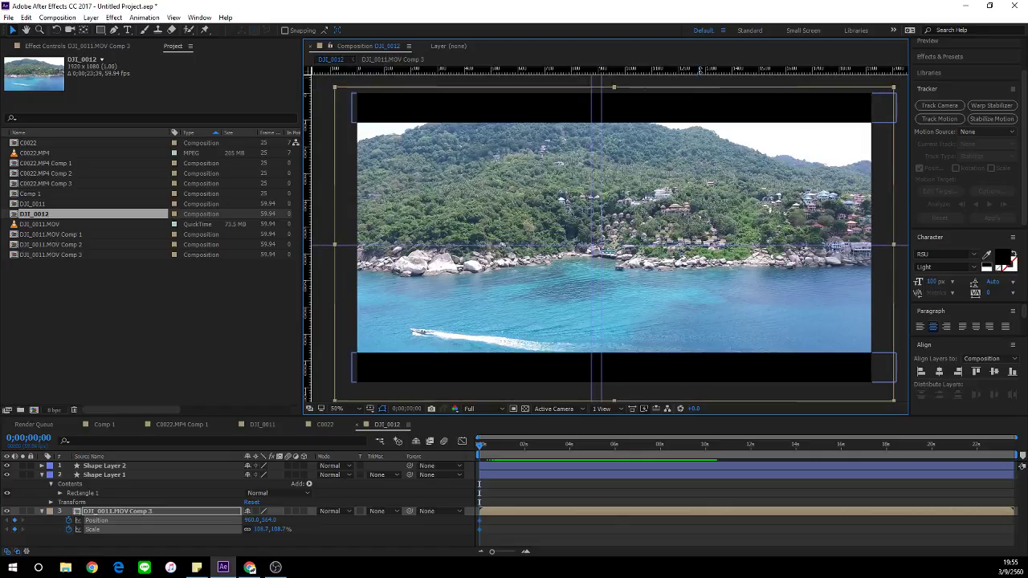
left_click_drag(700, 70, 681, 257)
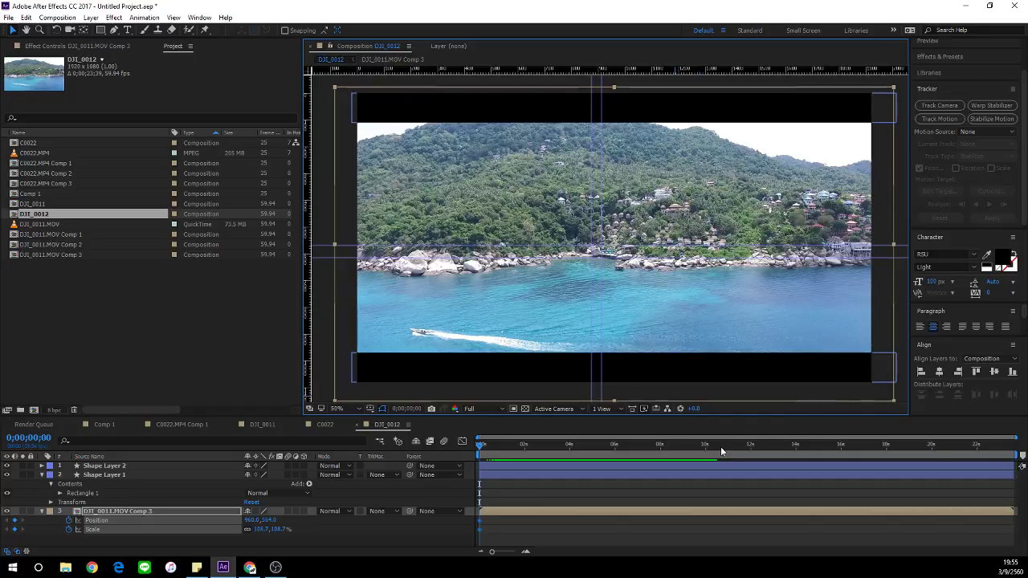
Step: At the last frame, set Scale to 213.8% and Position to 1021, 537 to match the pier to the guides, and preview from the start
left_click_drag(720, 448, 1021, 452)
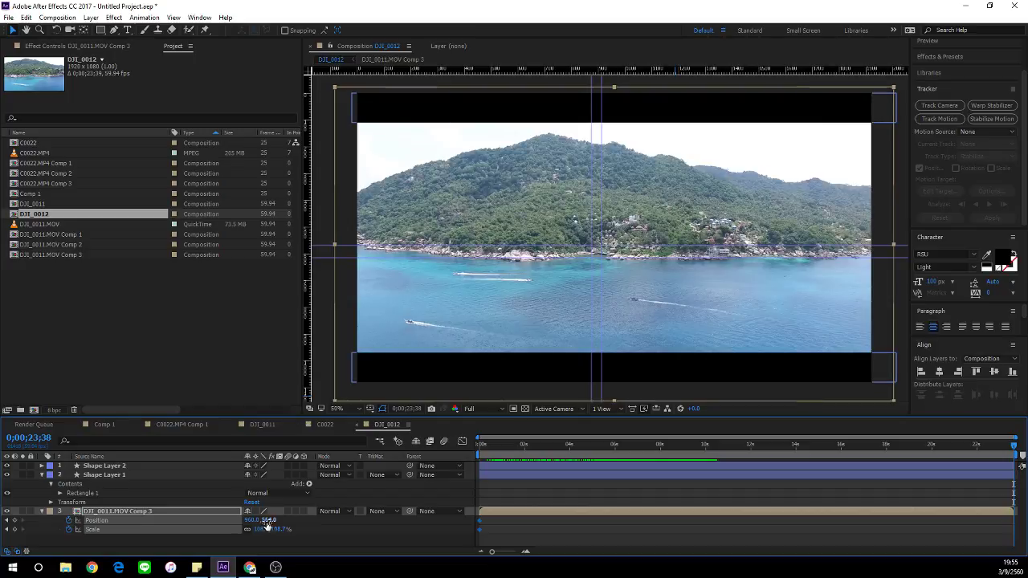
left_click_drag(265, 528, 280, 503)
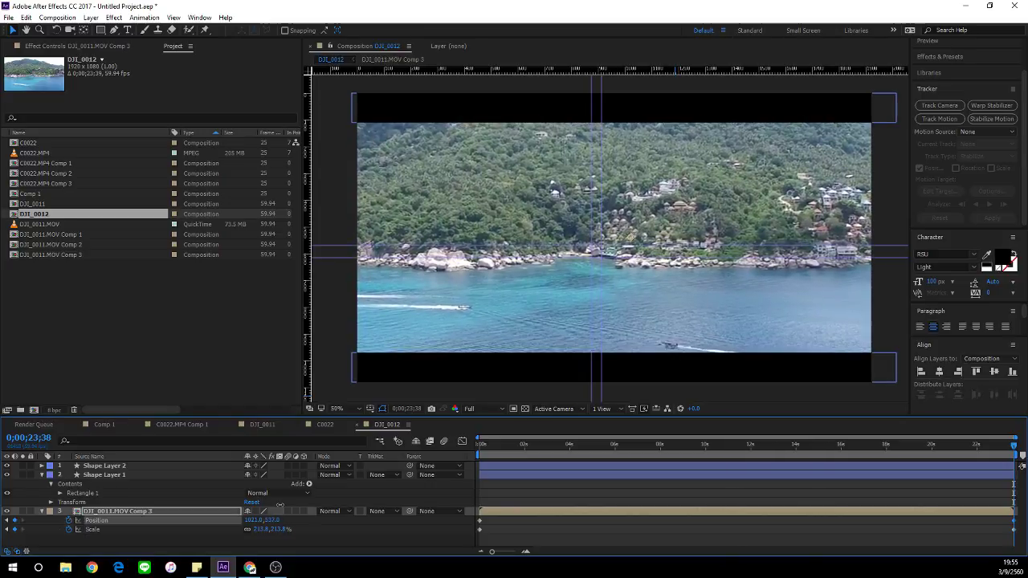
left_click_drag(784, 446, 479, 444)
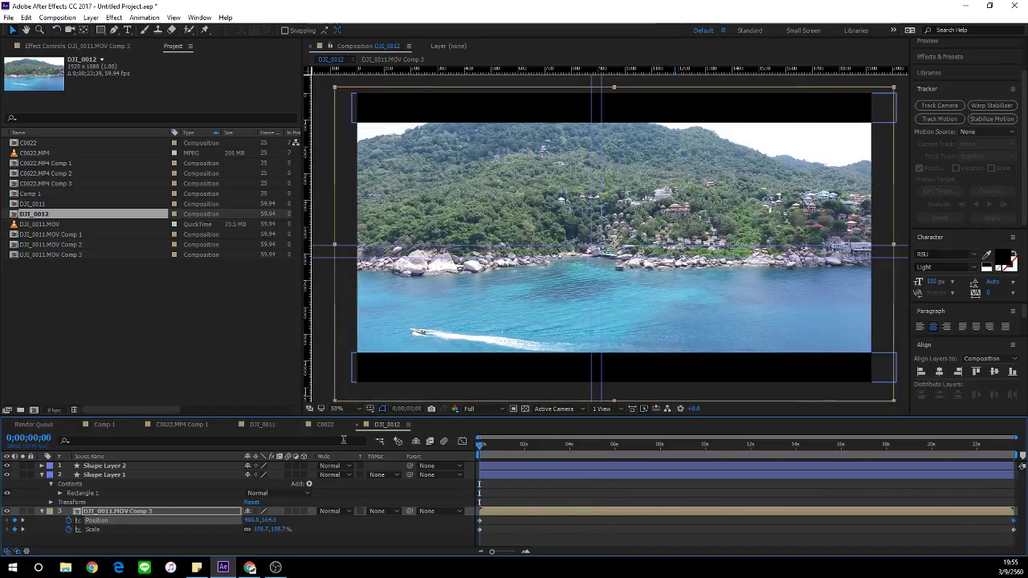
key("space")
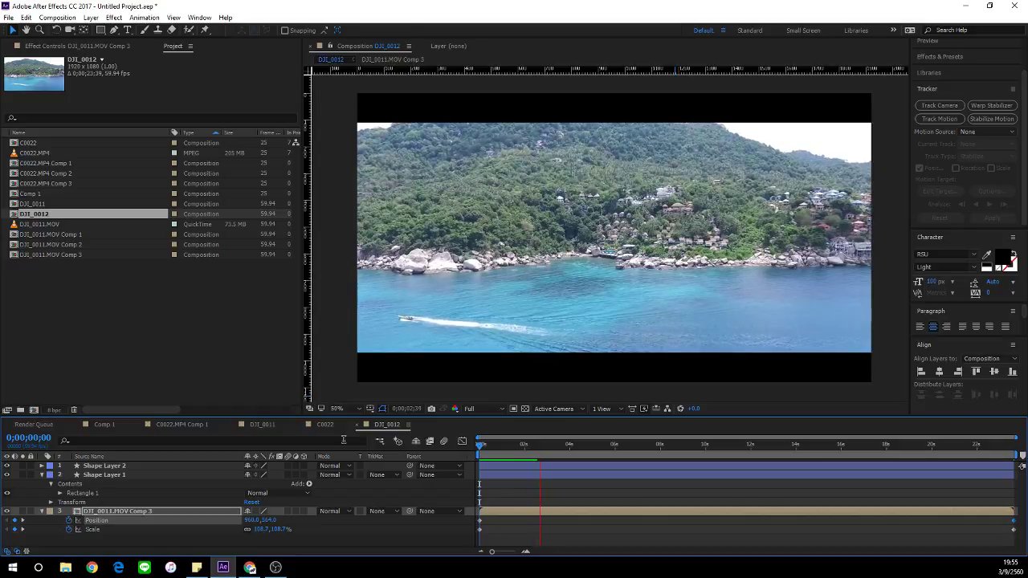
key("space")
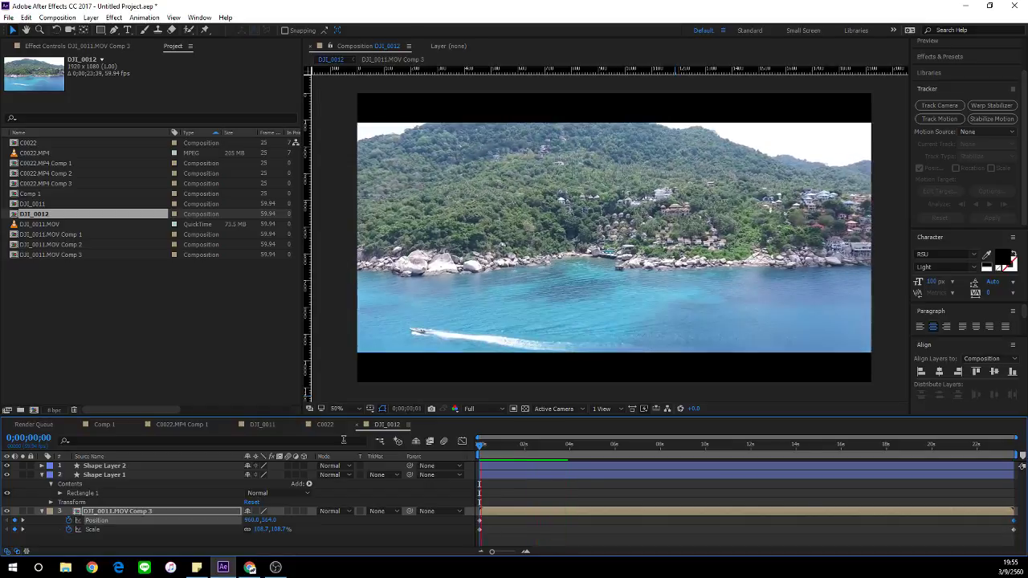
Step: Move the playhead to 0;00;01;18 and collapse the properties of all layers
mouse_move(500, 446)
left_mouse_down()
mouse_move(812, 455)
mouse_move(508, 447)
left_mouse_up()
key("ctrl+a")
key("ctrl+grave")
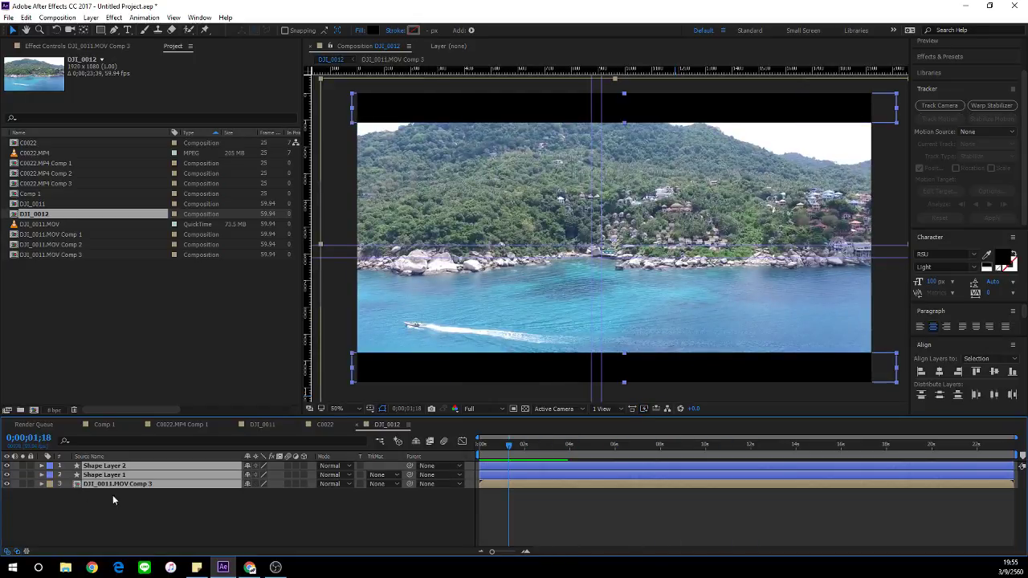
left_click(528, 510)
key("ctrl+a")
key("ctrl+shift+c")
left_click(577, 329)
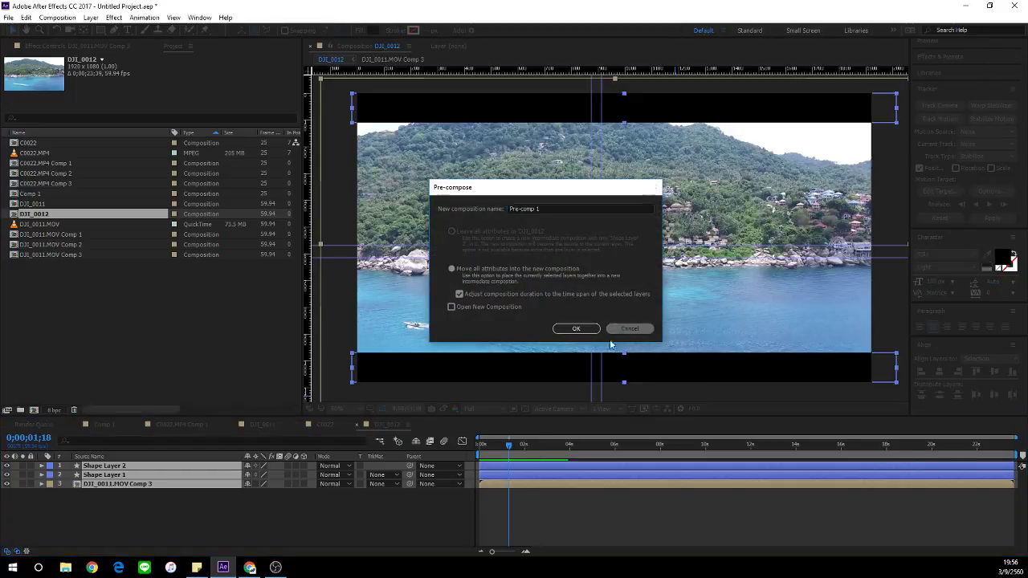
Step: Pre-compose the keyframed DJI_0011.MOV Comp 3 layer, moving all attributes into the new composition
left_click(136, 484)
key("ctrl+shift+c")
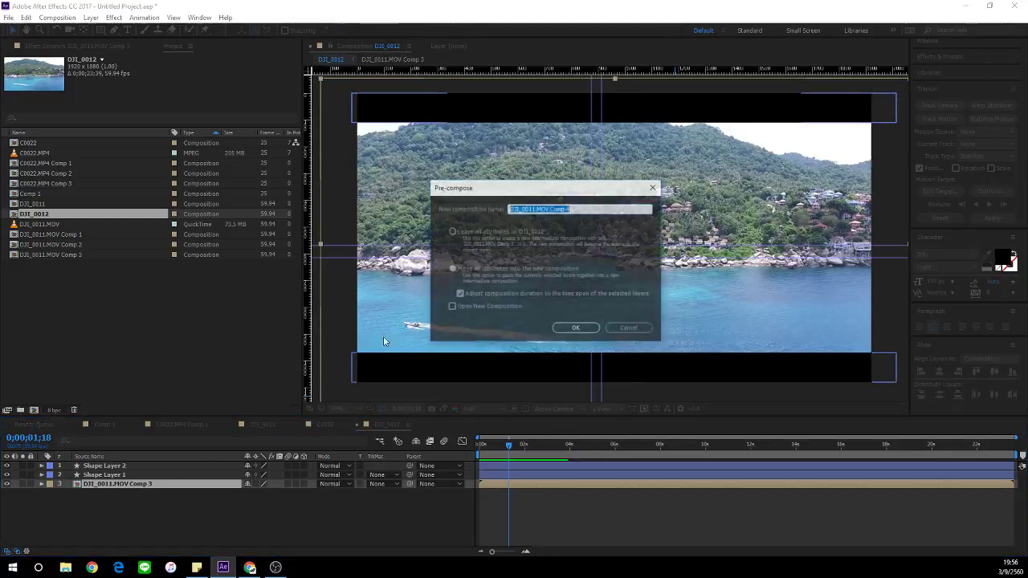
left_click(572, 330)
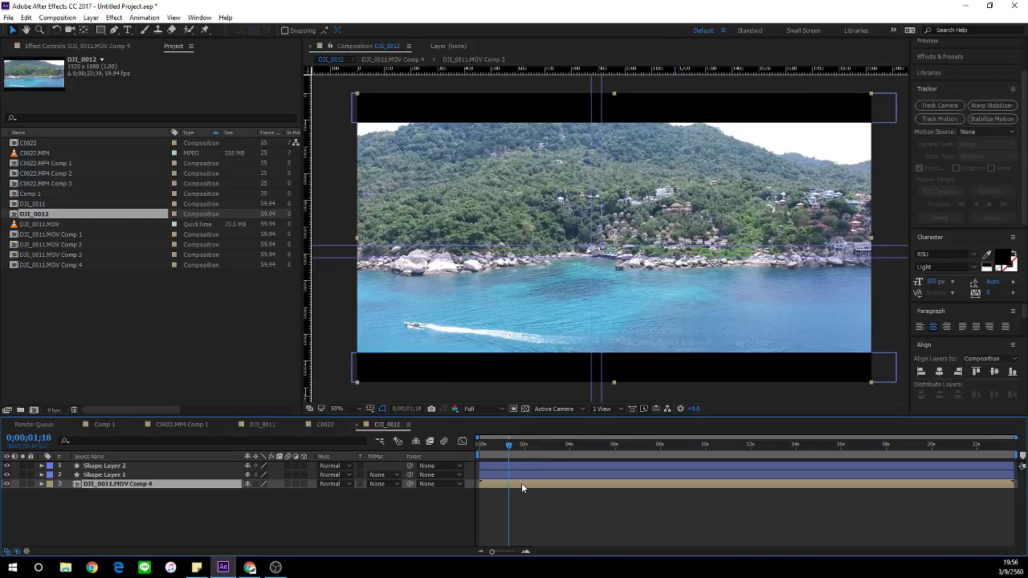
Step: Enable time remapping on the DJI_0011.MOV Comp 4 layer
key("F3")
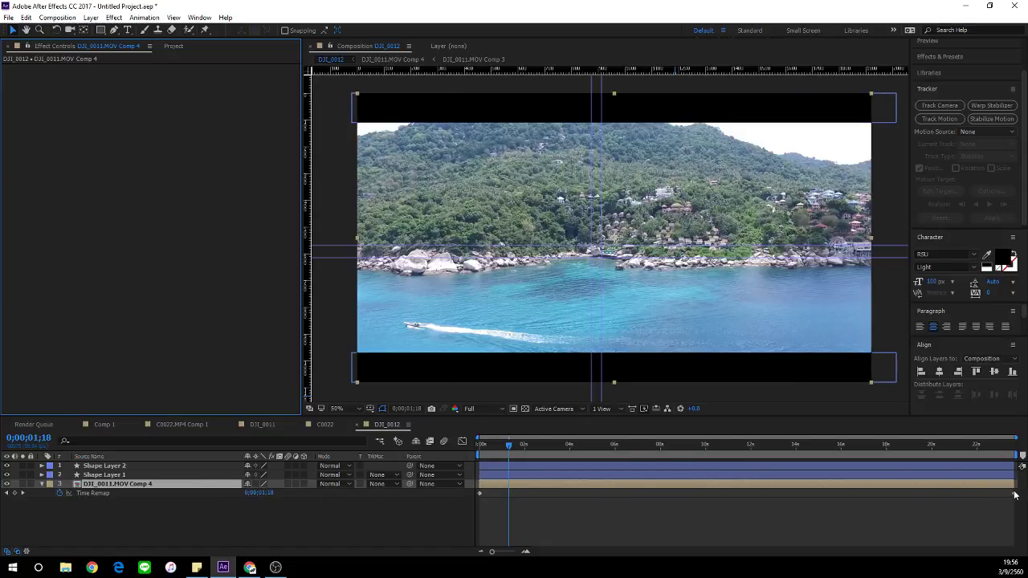
left_click_drag(1014, 493, 573, 492)
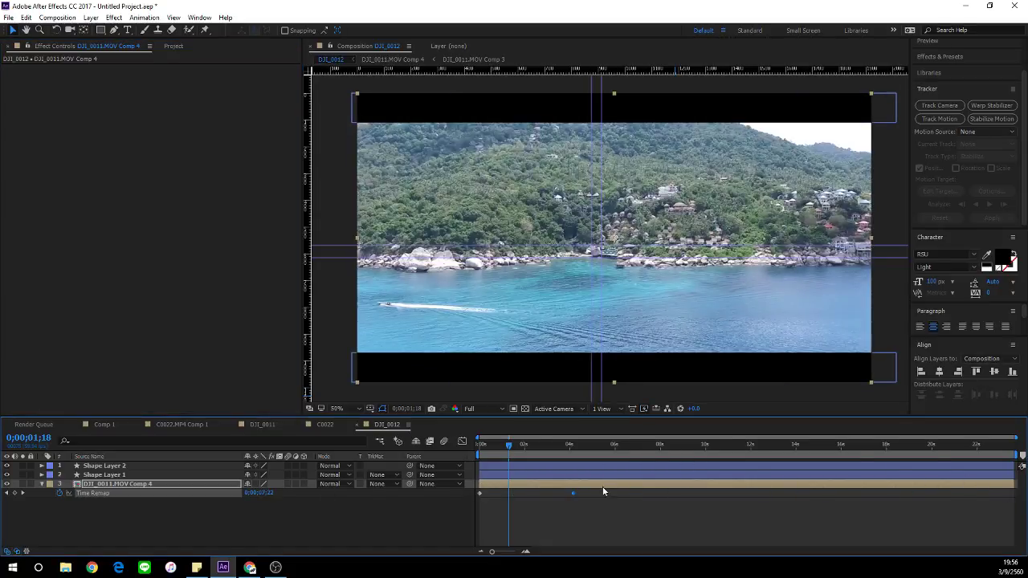
left_click_drag(1014, 455, 575, 492)
key("ctrl+z")
key("ctrl+z")
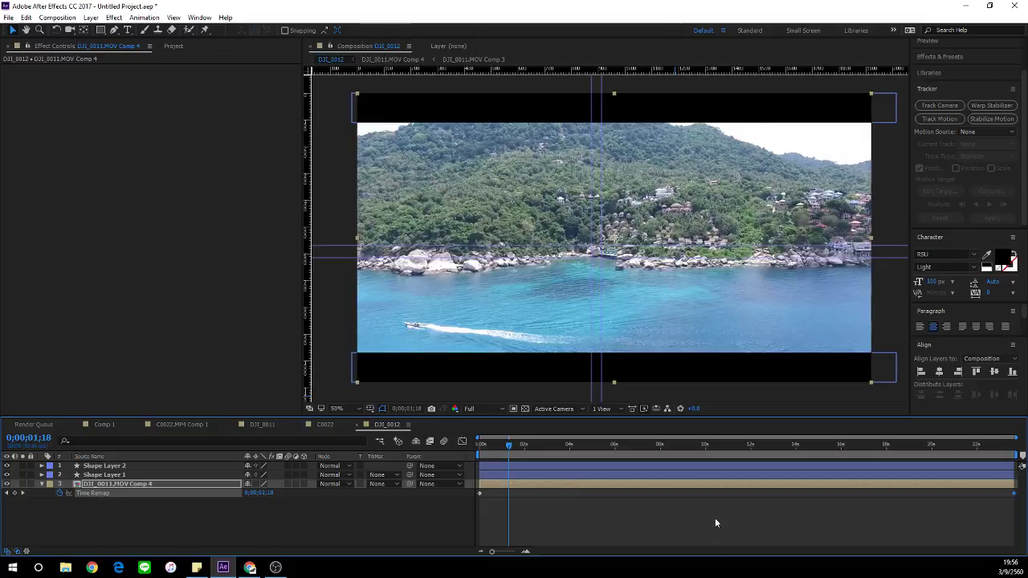
Step: Add a Time Remap keyframe at 0;00;18;02, then shift it and the end keyframe earlier to about 4 and 10 seconds
left_click_drag(573, 449, 960, 457)
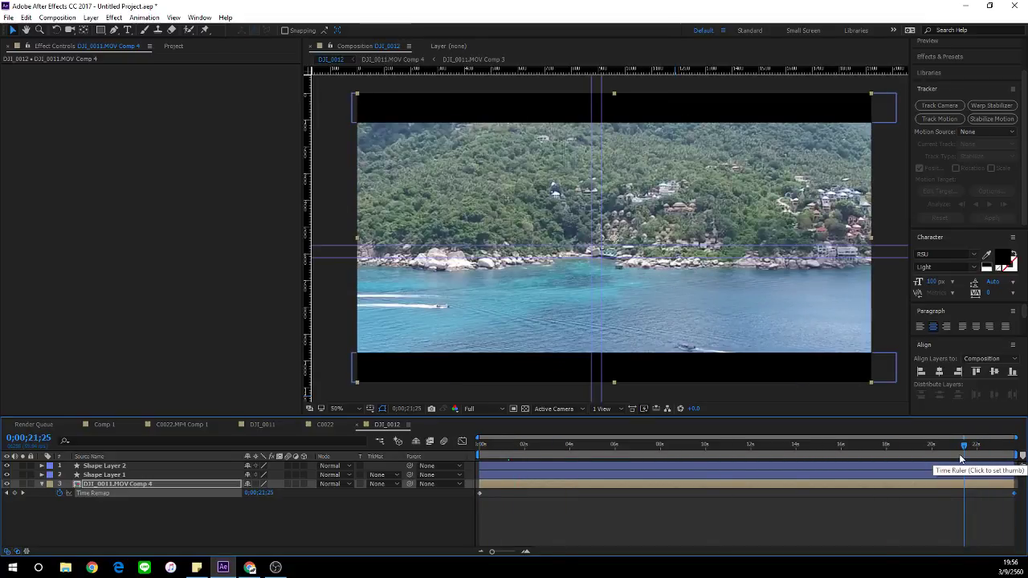
left_click_drag(913, 455, 886, 448)
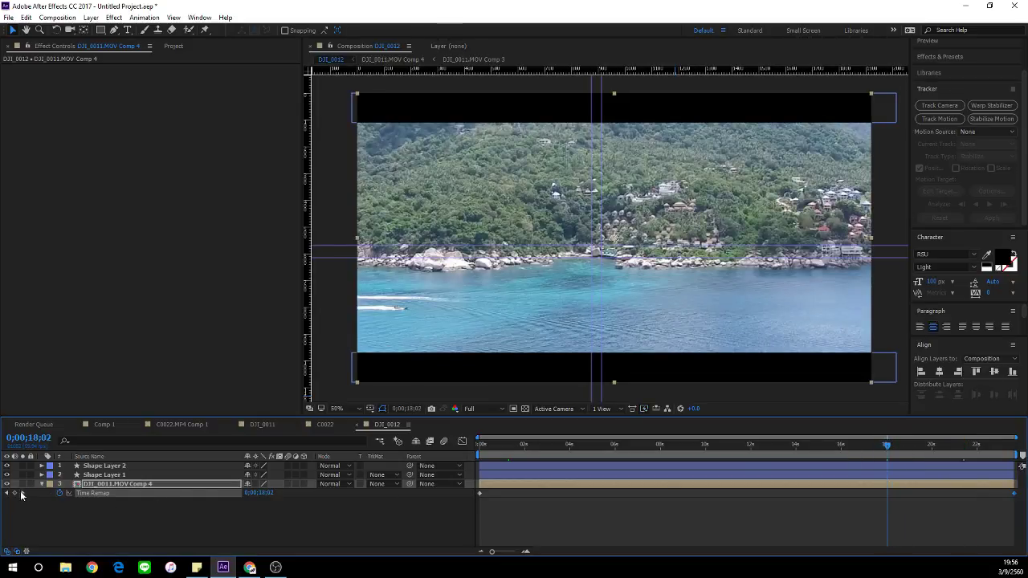
left_click_drag(876, 534, 691, 496)
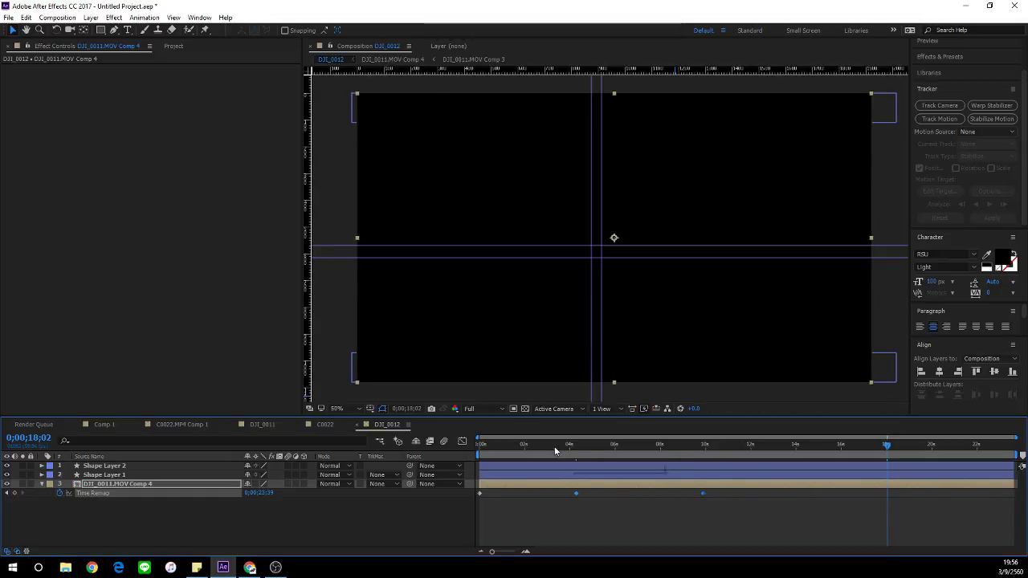
left_click(539, 448)
left_click_drag(551, 455, 479, 457)
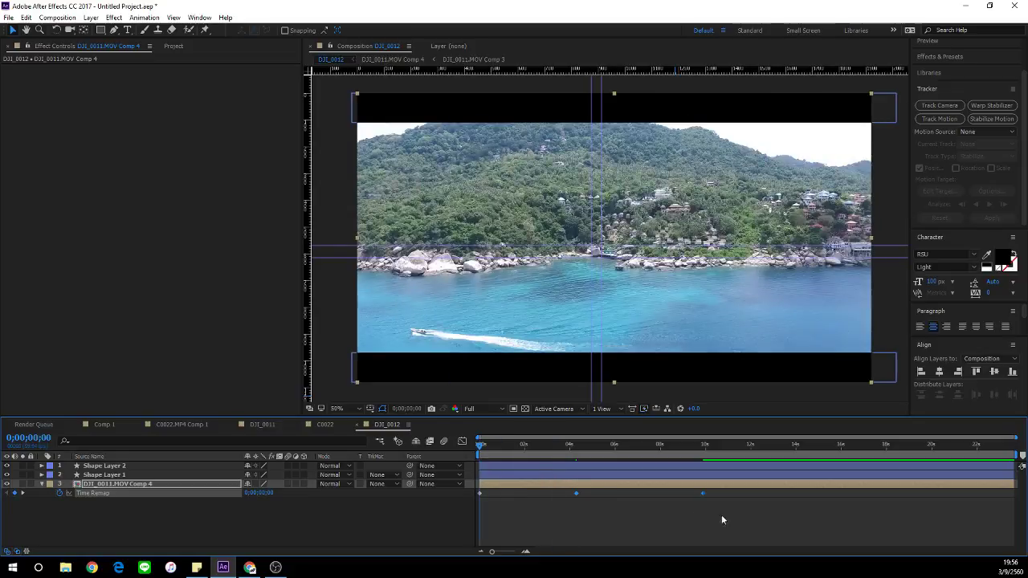
Step: Shift the last two Time Remap keyframes to about 2 and 8 seconds and end the work area at the last one
left_click_drag(719, 514, 528, 493)
left_click(681, 521)
left_click_drag(1019, 456, 657, 454)
Step: Preview the time-remapped drone clip within the shortened work area
key("space")
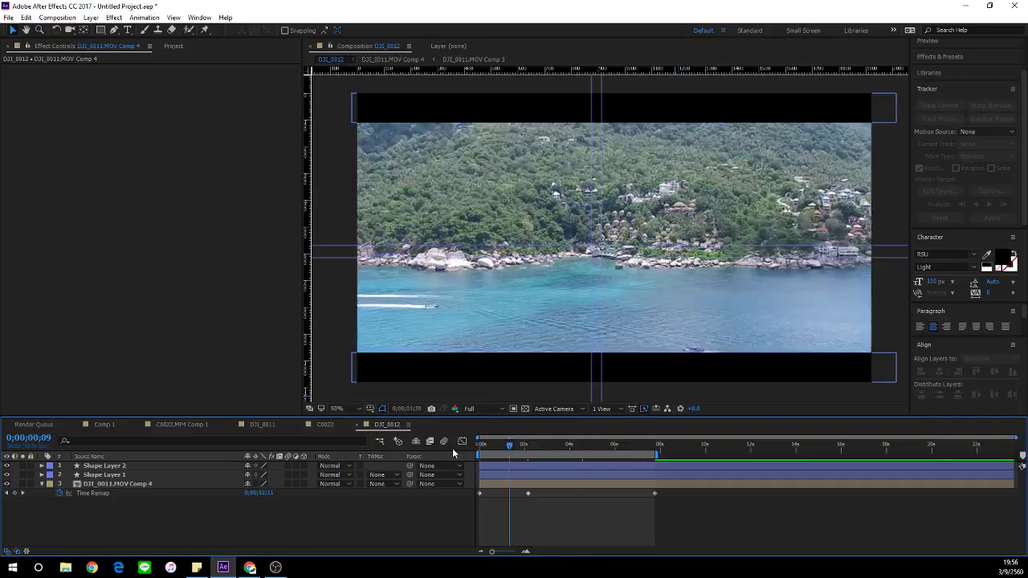
key("space")
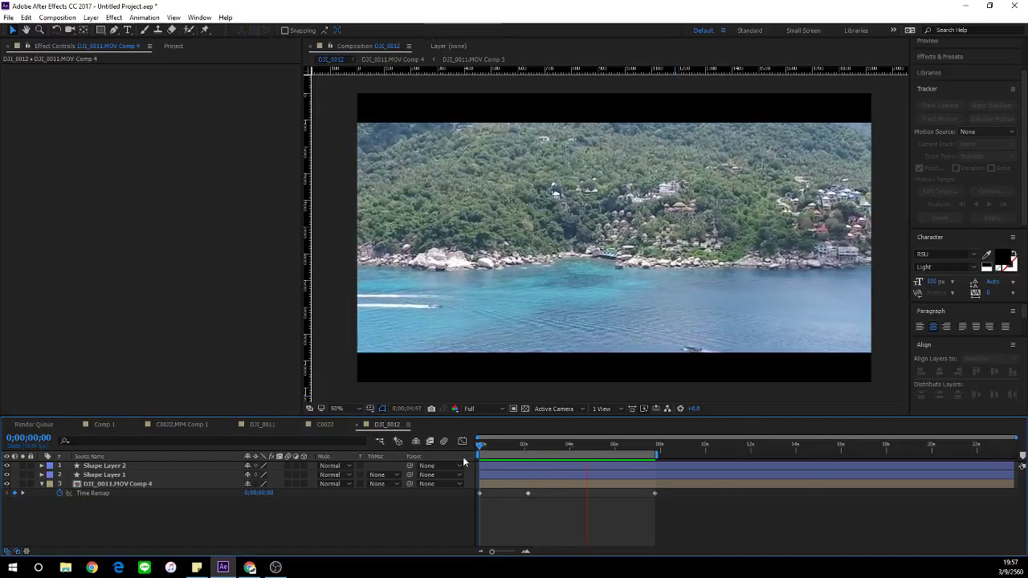
left_click(518, 448)
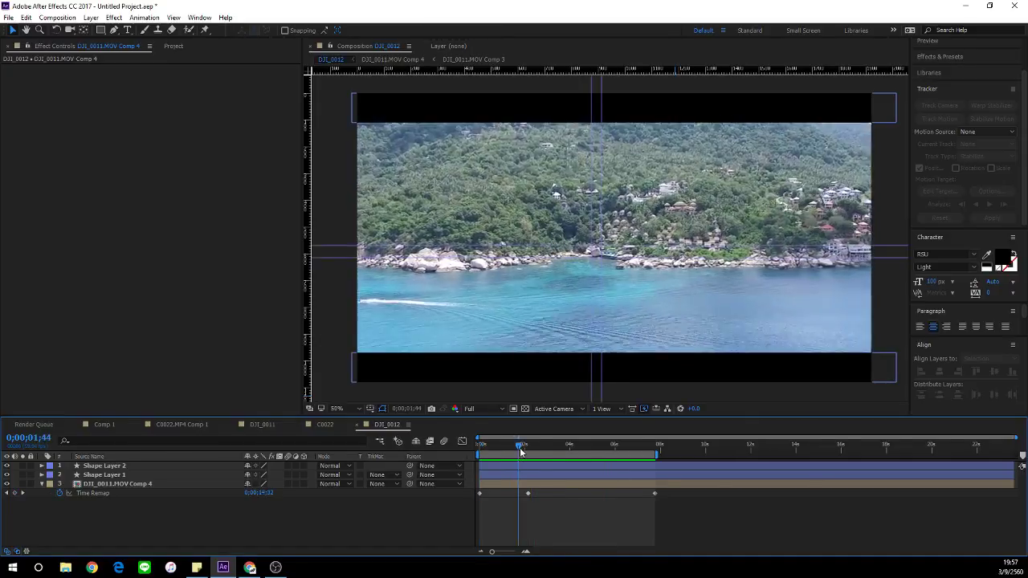
Step: Apply Easy Ease to the middle Time Remap keyframe
left_click(528, 494)
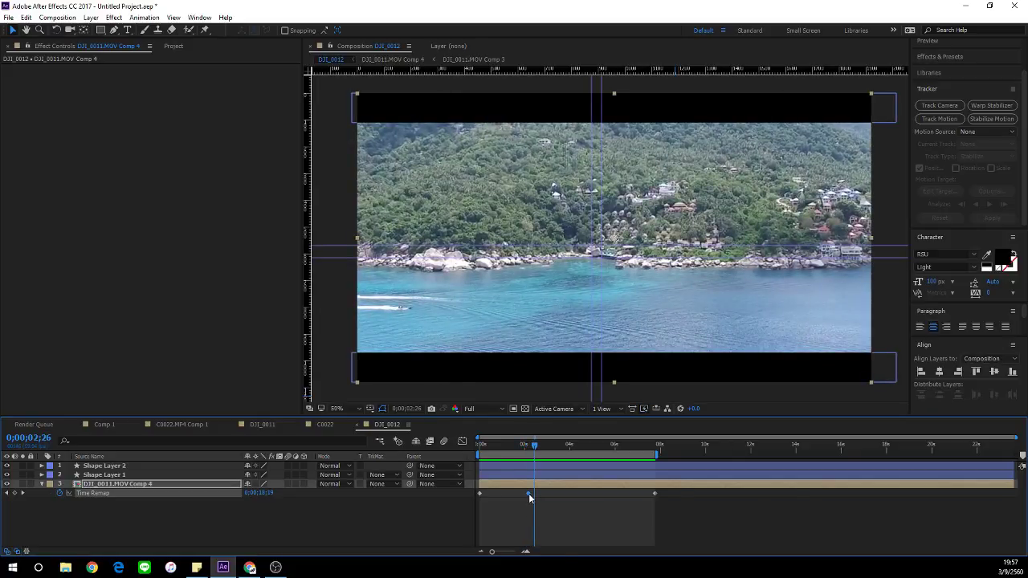
right_click(527, 493)
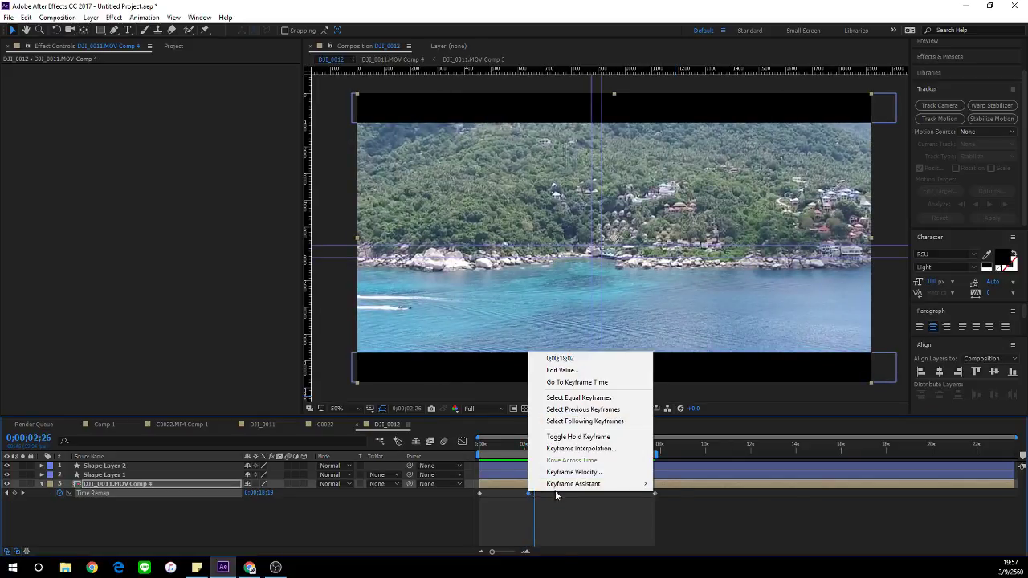
mouse_move(578, 484)
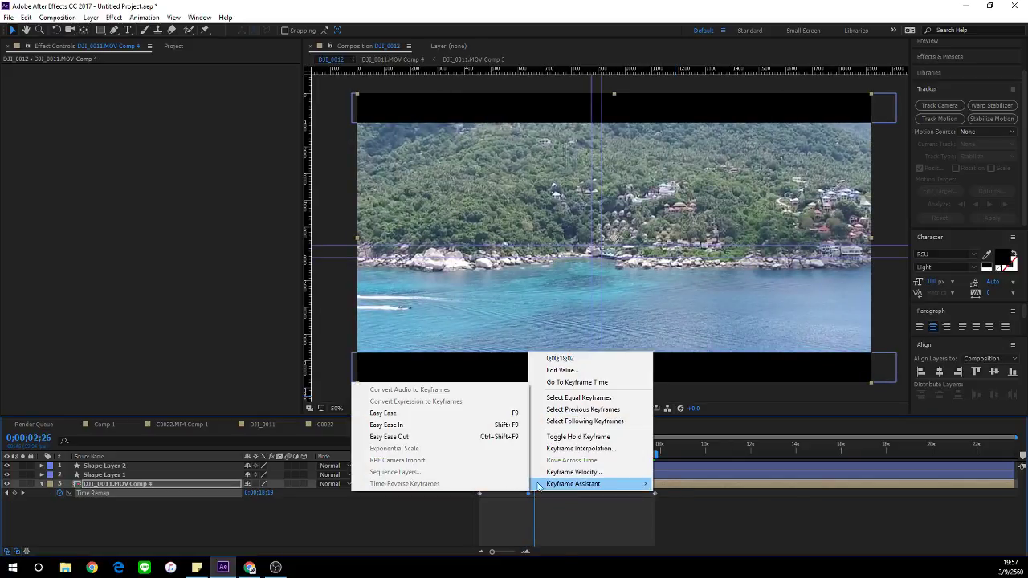
left_click(426, 420)
left_click(552, 516)
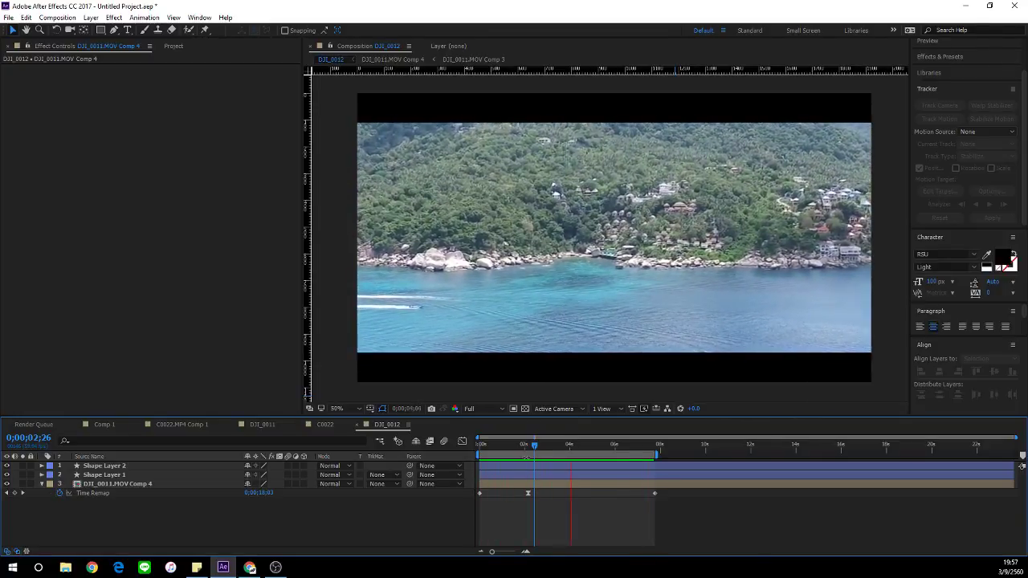
Step: Review the eased speed change around the middle keyframe and park the playhead at 0;00;04;34
left_click(474, 444)
left_click_drag(473, 445, 528, 456)
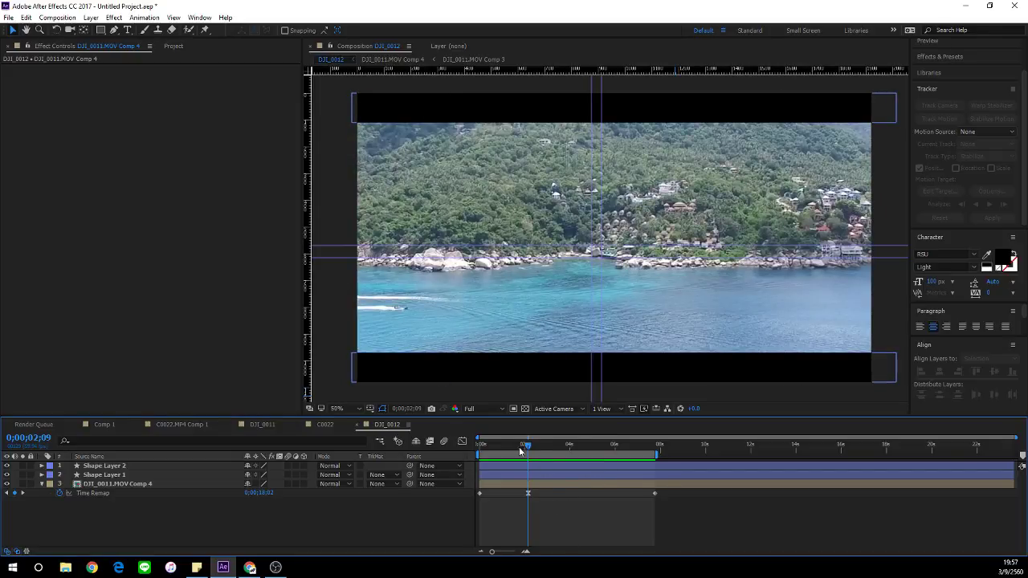
key("space")
left_click_drag(566, 462, 582, 477)
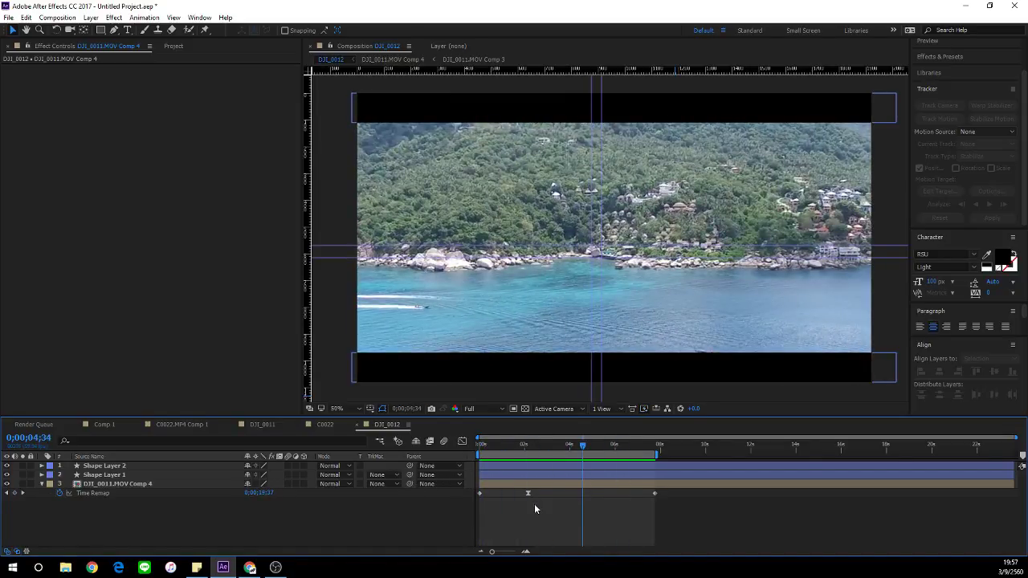
Step: Create an adjustment layer and place it directly above the DJI_0011.MOV Comp 4 layer, below both shape layers
right_click(533, 503)
mouse_move(559, 395)
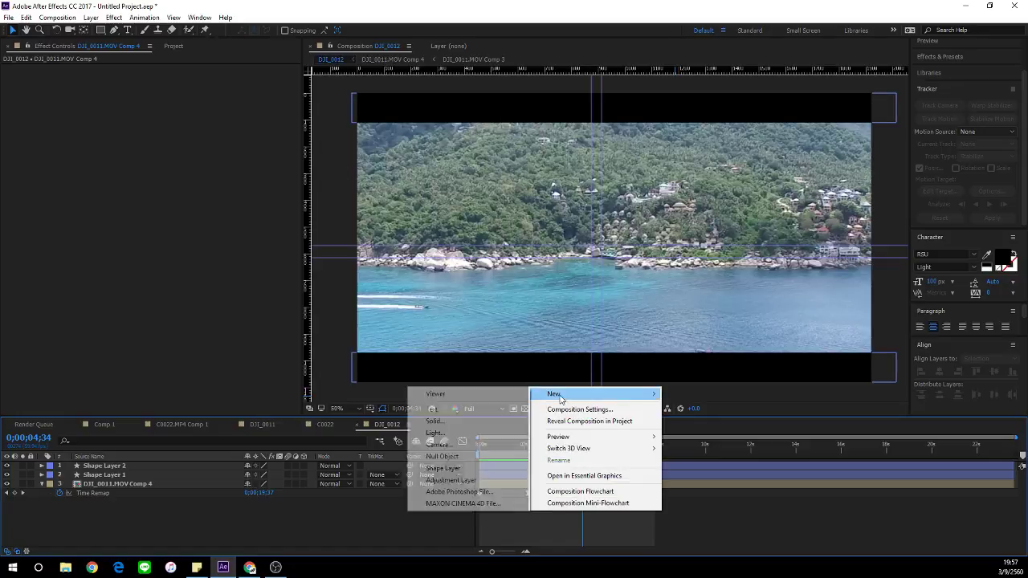
left_click(450, 480)
left_click_drag(160, 469, 140, 486)
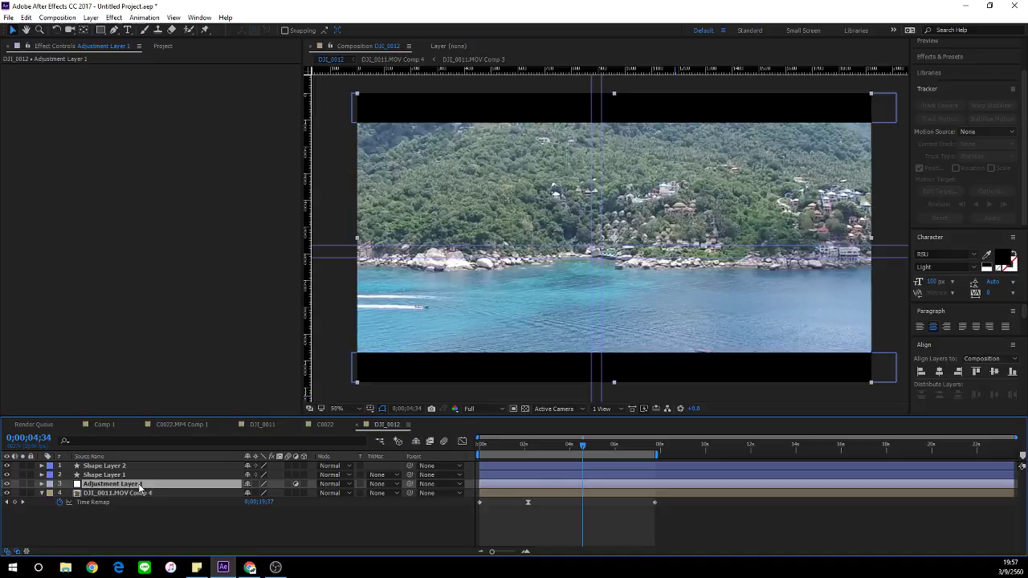
Step: Lock the Shape Layer 1 and Shape Layer 2 letterbox bars
left_click(105, 465)
left_click(104, 475, "shift")
key("ctrl+l")
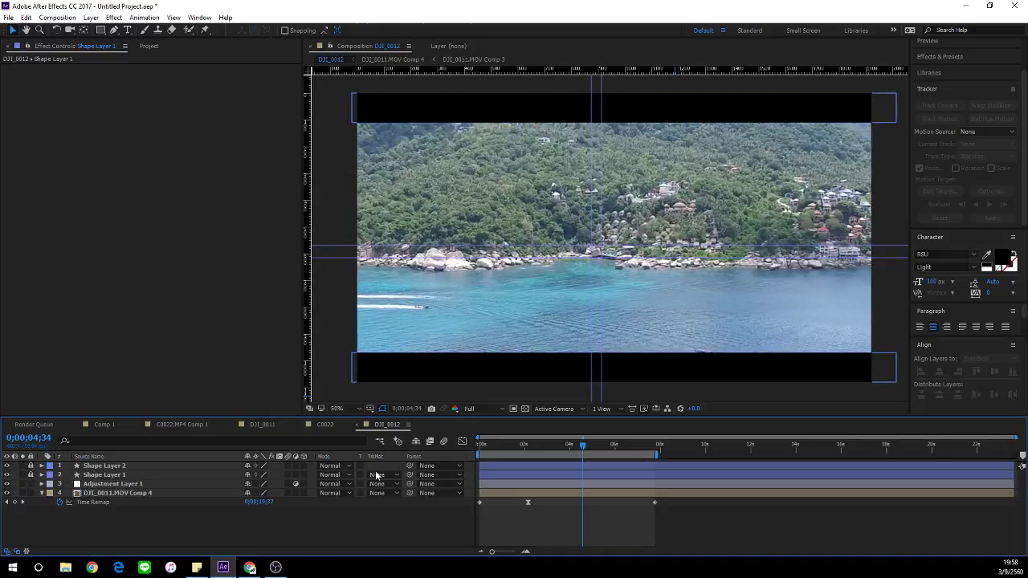
Step: Apply the Tint effect to Adjustment Layer 1
left_click(562, 496)
left_click(574, 487)
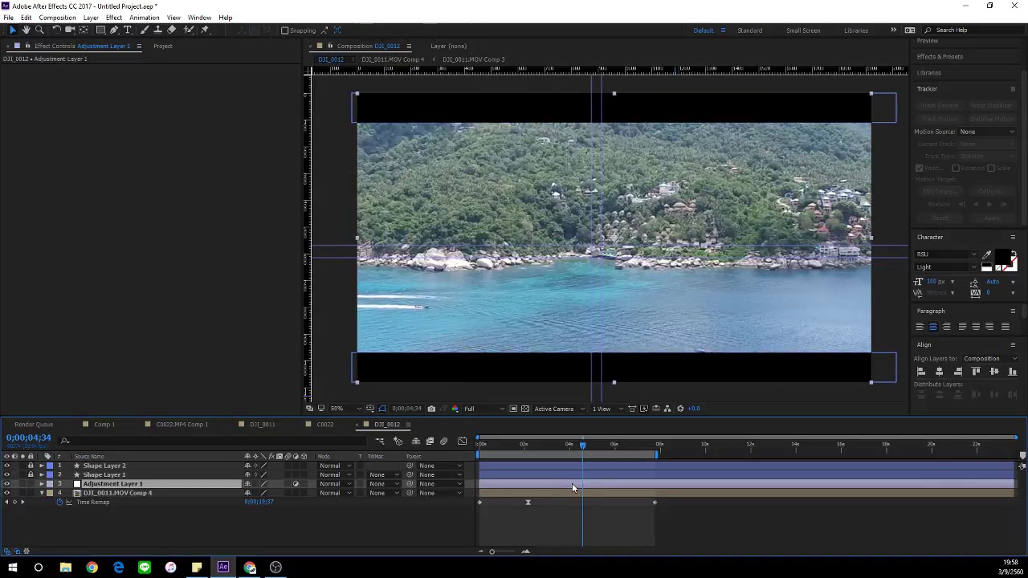
key("ctrl+space")
type("tint")
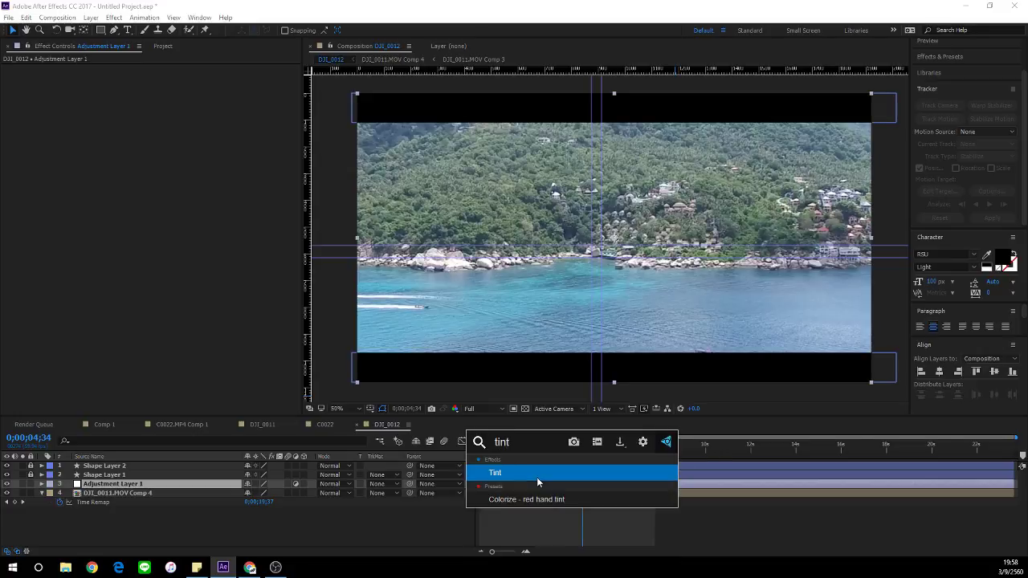
key("Return")
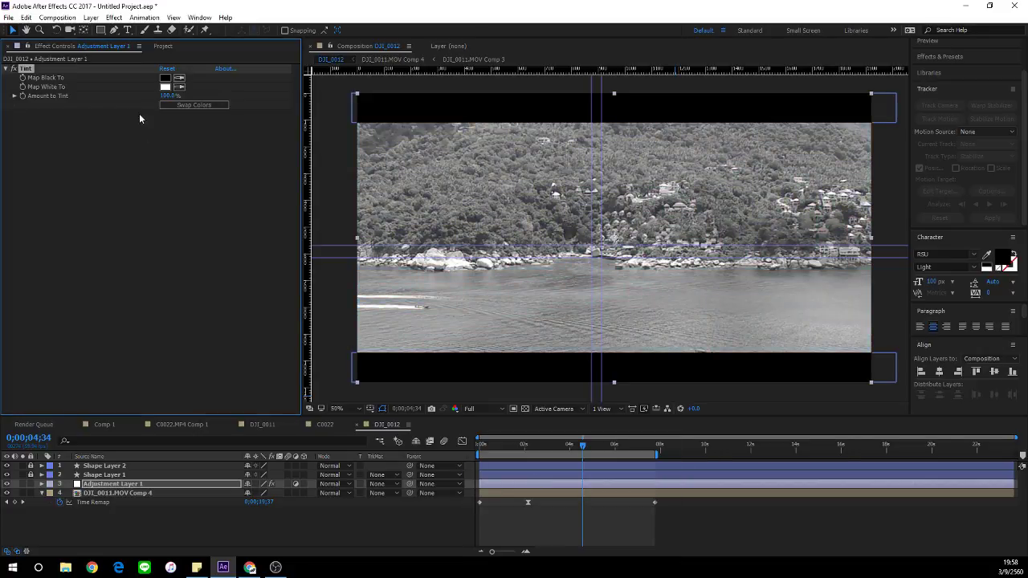
Step: Try a near-white yellow, FFFFF7, as the Tint effect's Map Black To color
left_click(165, 78)
left_click(209, 373)
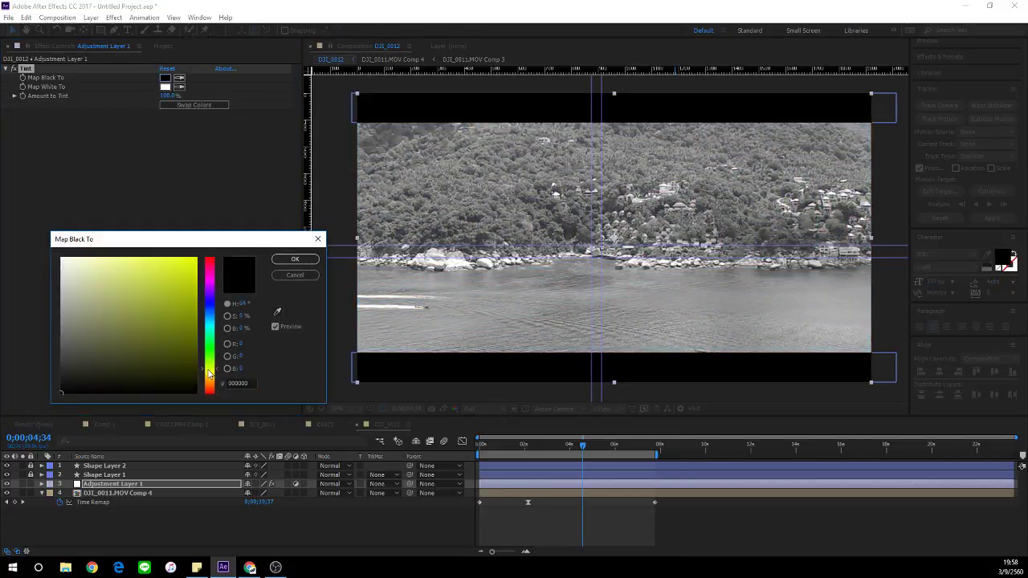
left_click_drag(105, 295, 69, 257)
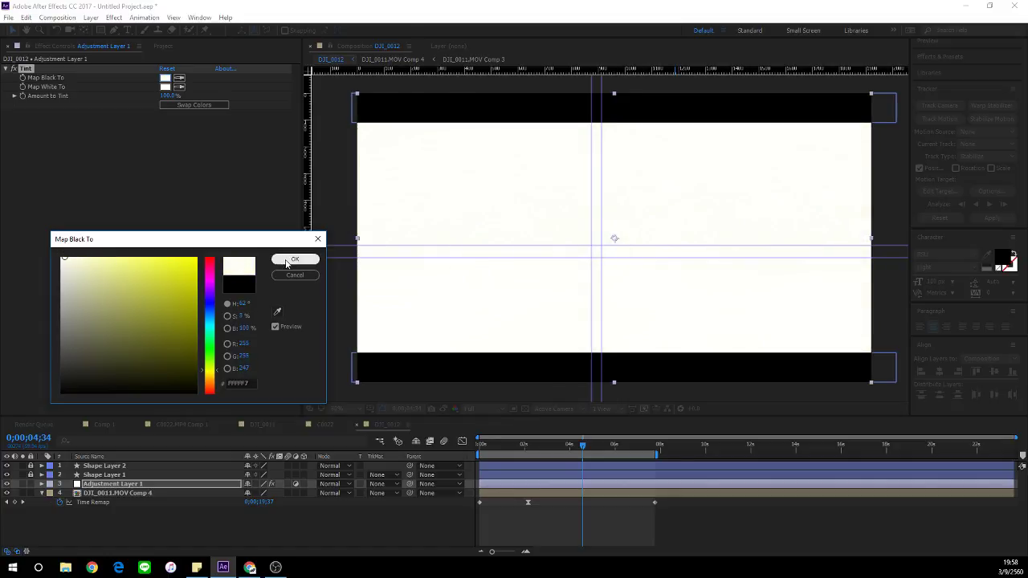
left_click(295, 259)
Step: Set the Tint effect's Map Black To color to a dark brown
left_click(164, 78)
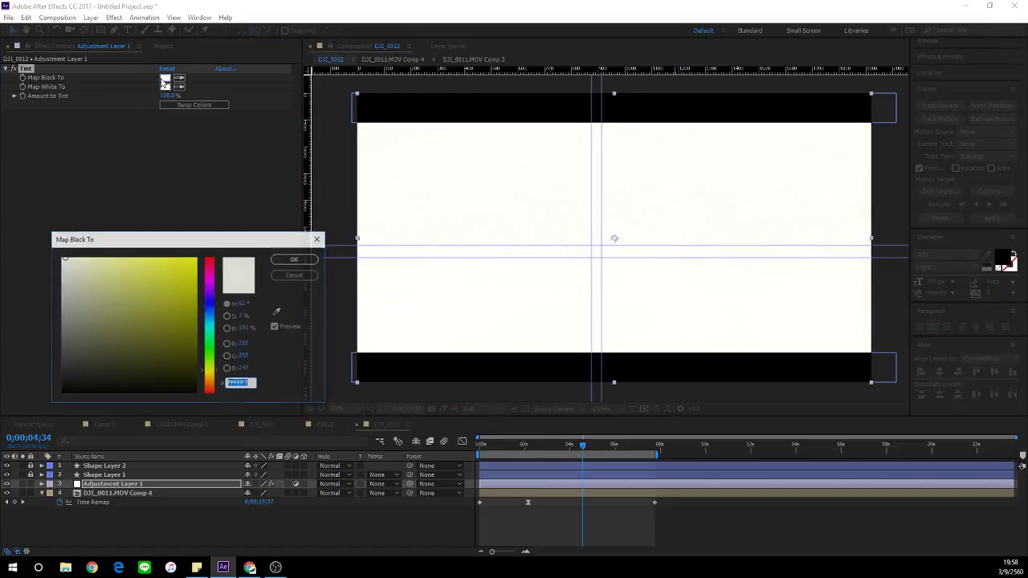
left_click(208, 377)
left_click_drag(166, 341, 187, 360)
left_click(290, 261)
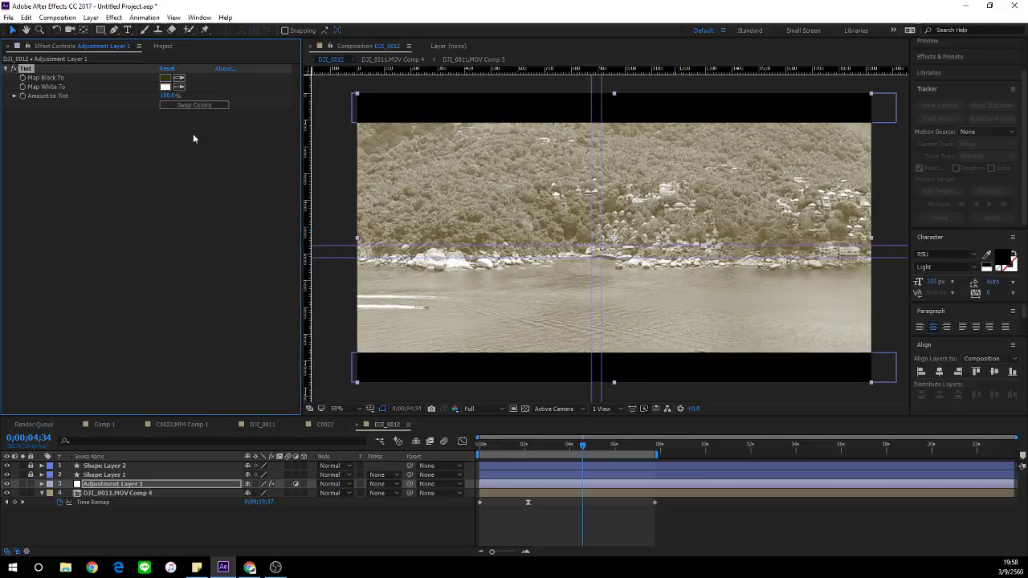
Step: Set the Tint effect's Map White To color to light yellow (RGB 239, 255, 132) and Amount to Tint to 40%
left_click(166, 88)
left_click(210, 371)
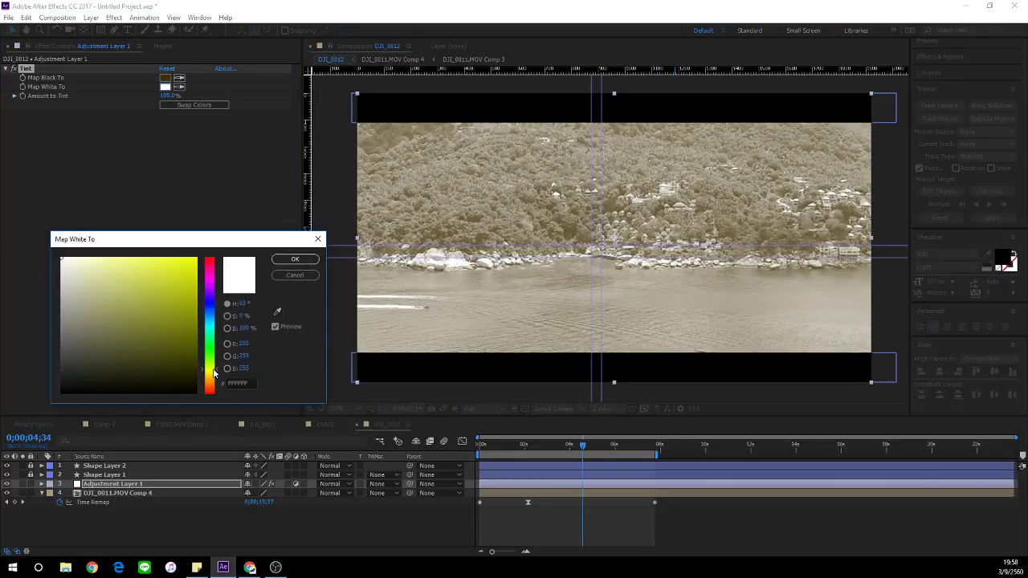
left_click_drag(138, 294, 127, 246)
left_click(293, 261)
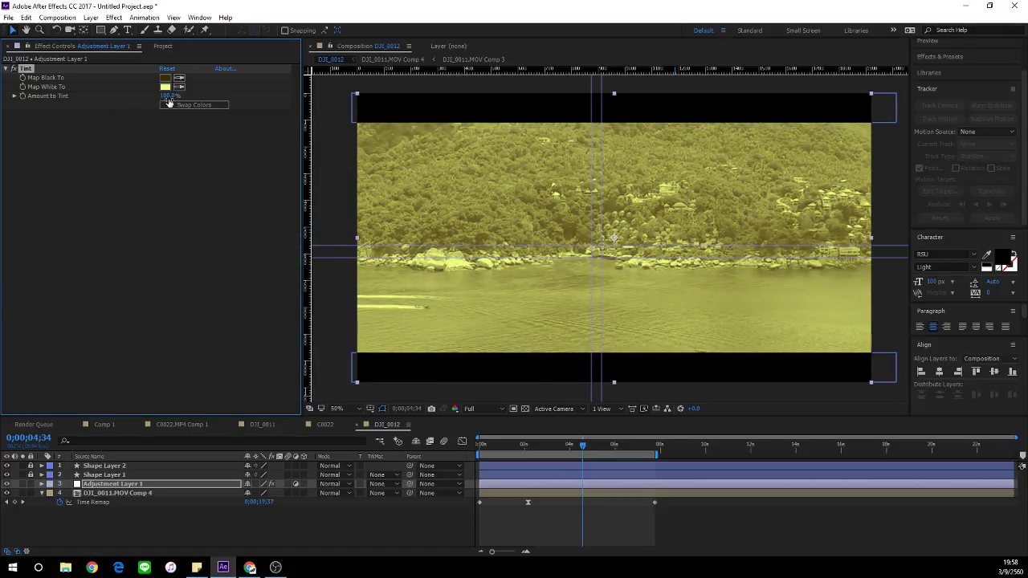
left_click_drag(164, 95, 138, 98)
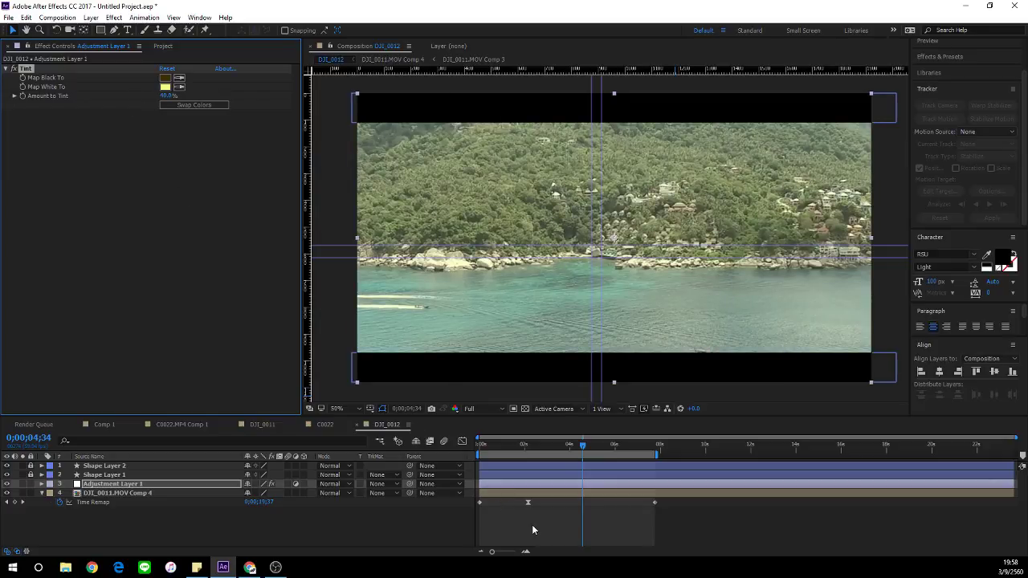
Step: Preview the tinted drone footage and move the playhead to 0;00;02;59
left_click(533, 527)
key("space")
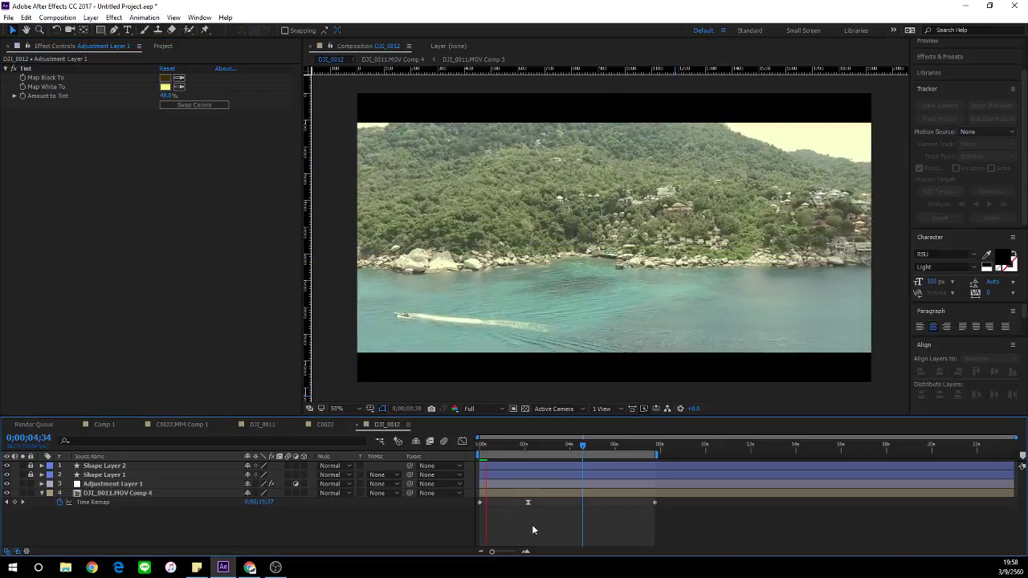
left_click_drag(524, 448, 546, 448)
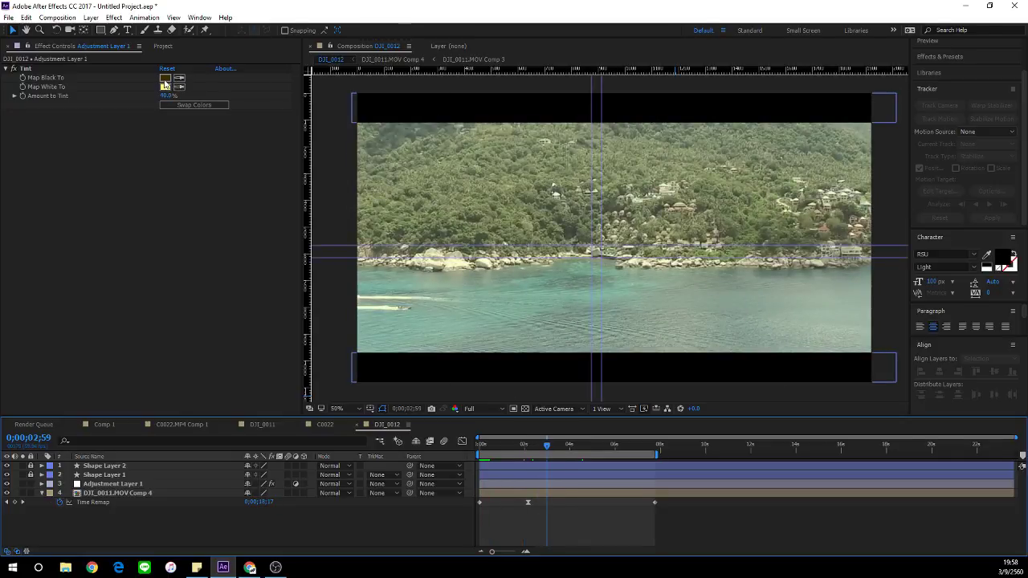
Step: Change the Tint effect's Map Black To color to a dark navy blue
left_click(165, 77)
left_click(209, 305)
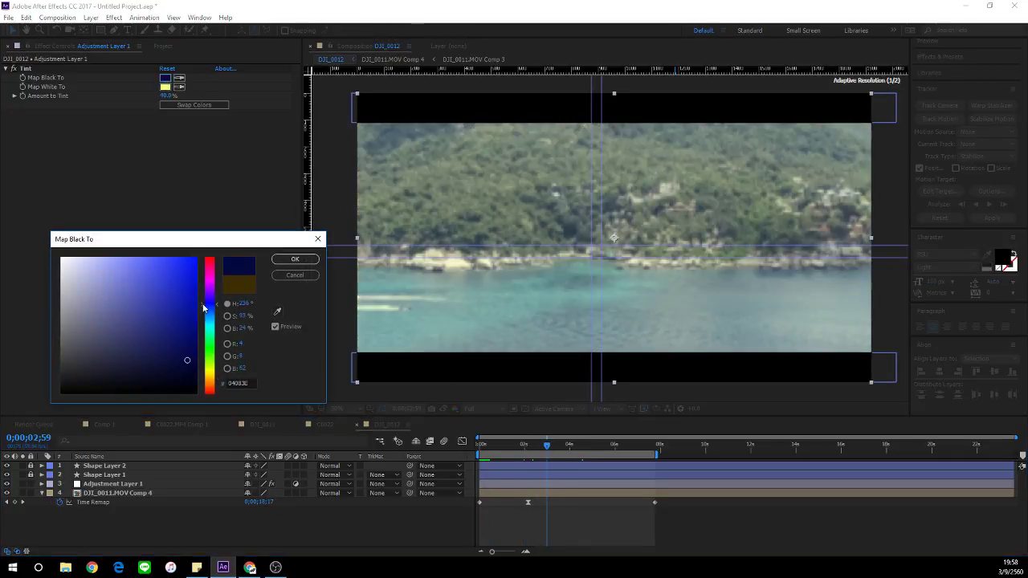
left_click_drag(193, 332, 196, 345)
left_click(294, 258)
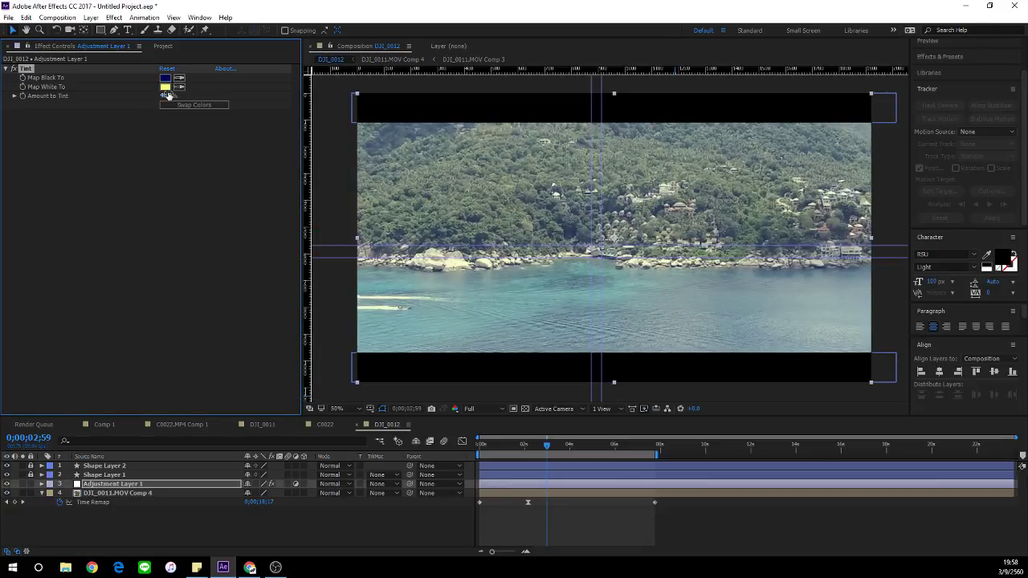
Step: Change the Tint effect's Map White To color to light green (RGB 128, 255, 128) and set Amount to Tint to 37%
left_click(164, 85)
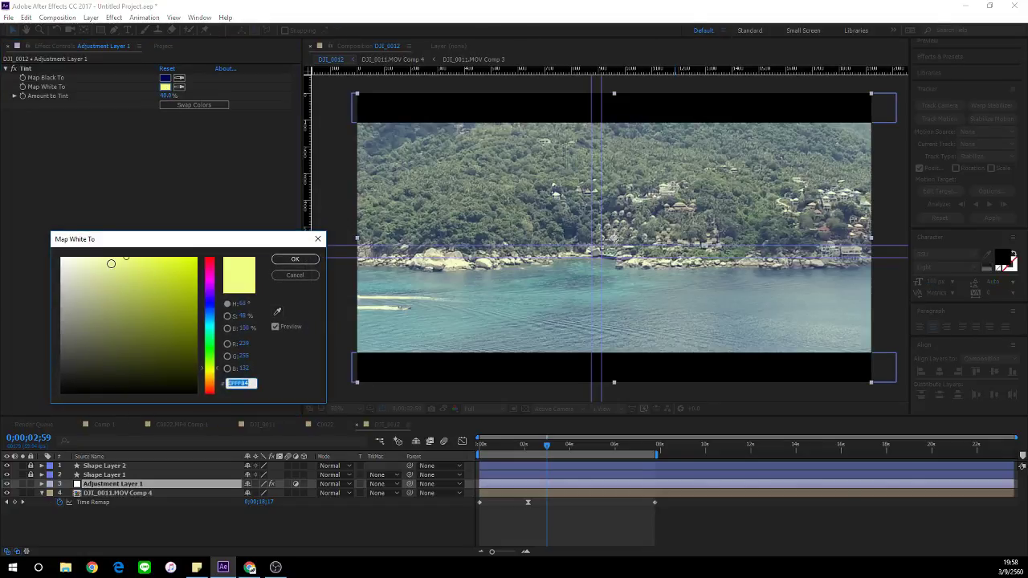
mouse_move(111, 264)
left_mouse_down()
mouse_move(91, 257)
mouse_move(106, 258)
left_mouse_up()
left_click_drag(214, 350, 213, 356)
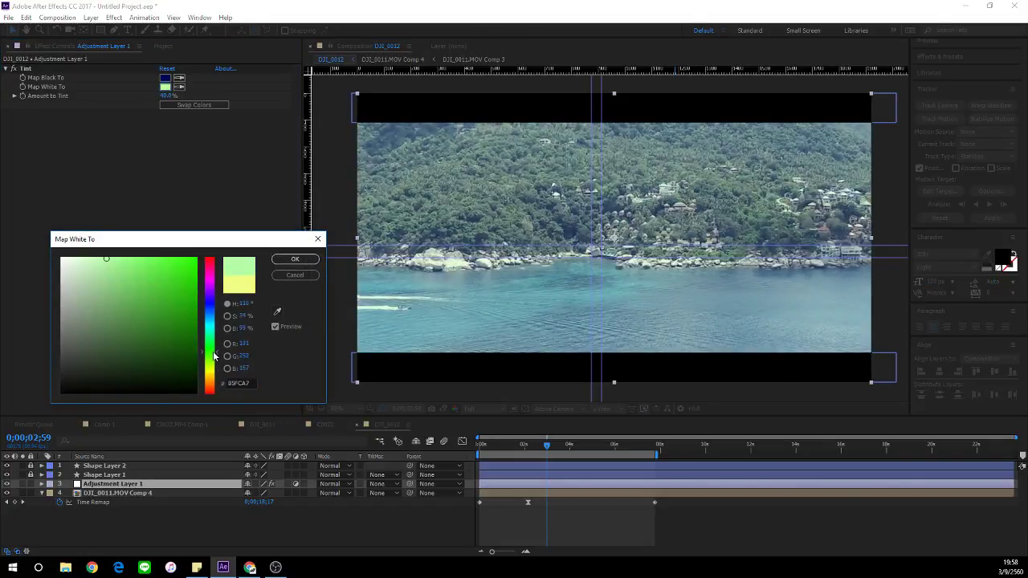
left_click_drag(94, 259, 210, 262)
left_click(128, 254)
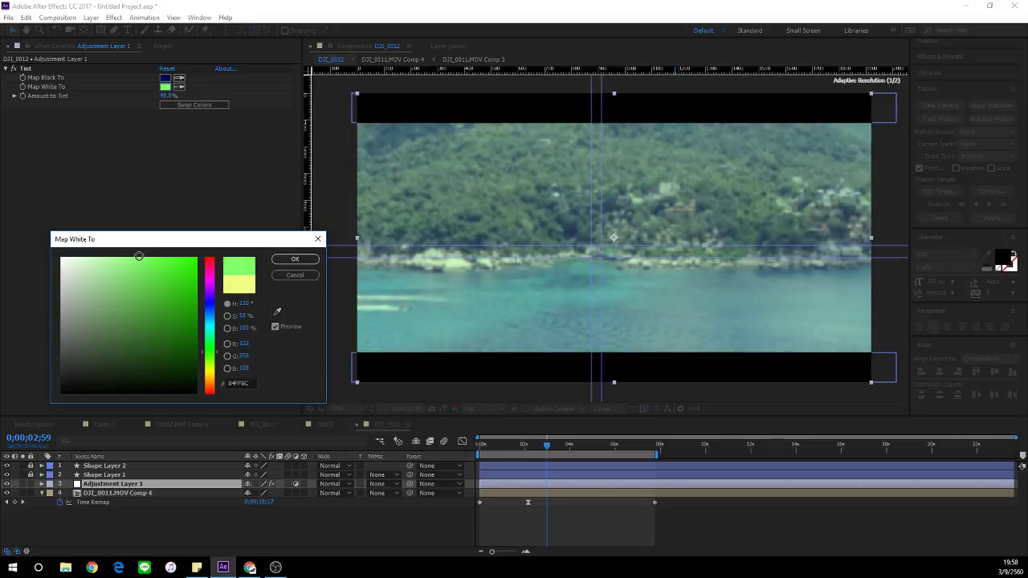
mouse_move(209, 353)
left_mouse_down()
mouse_move(213, 366)
mouse_move(212, 347)
left_mouse_up()
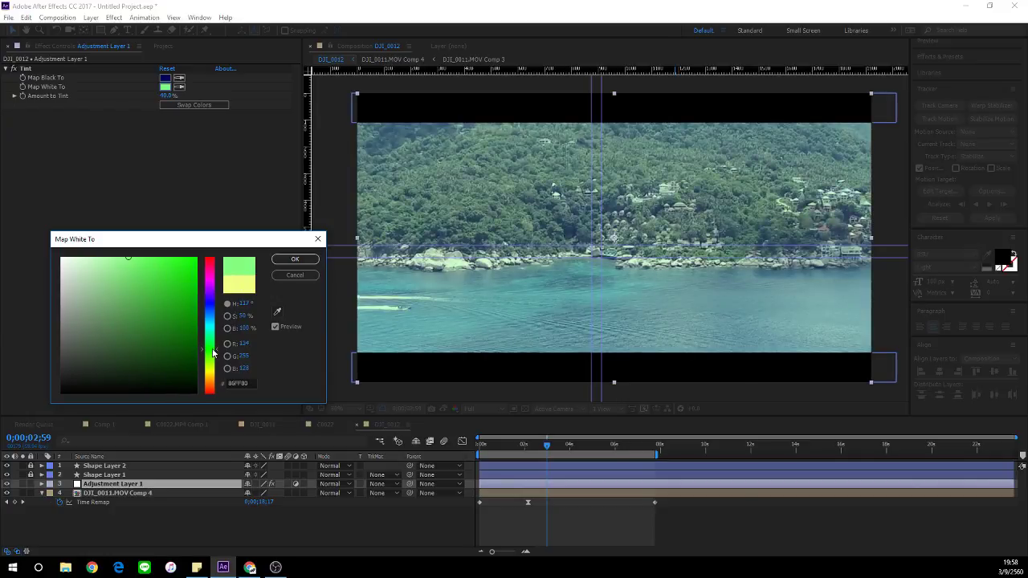
left_click(295, 259)
left_click_drag(169, 95, 230, 110)
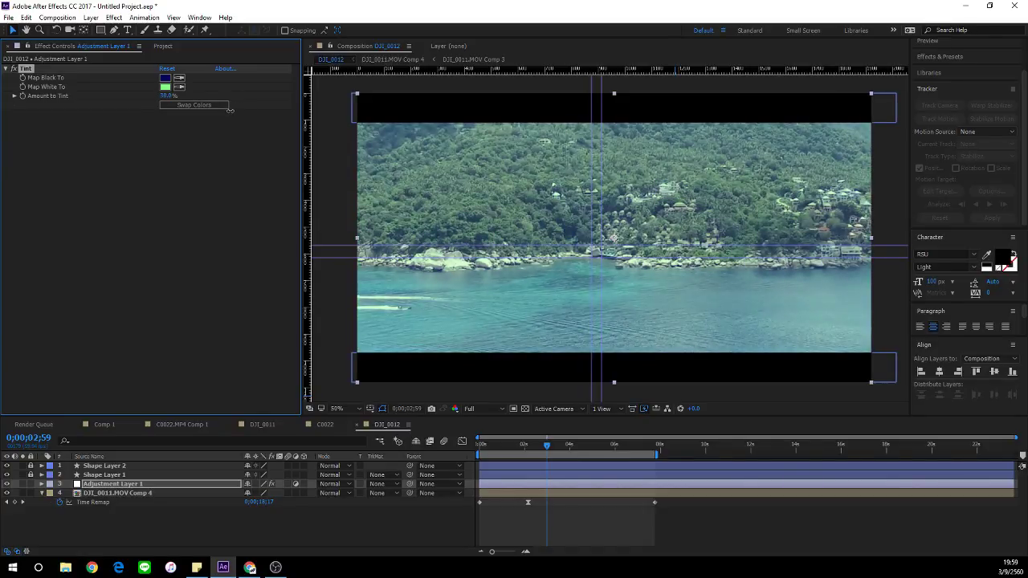
Step: Apply the Hue/Saturation effect to Adjustment Layer 1 and raise Master Saturation to 28
left_click(532, 498)
left_click(535, 484)
key("ctrl+space")
type("su")
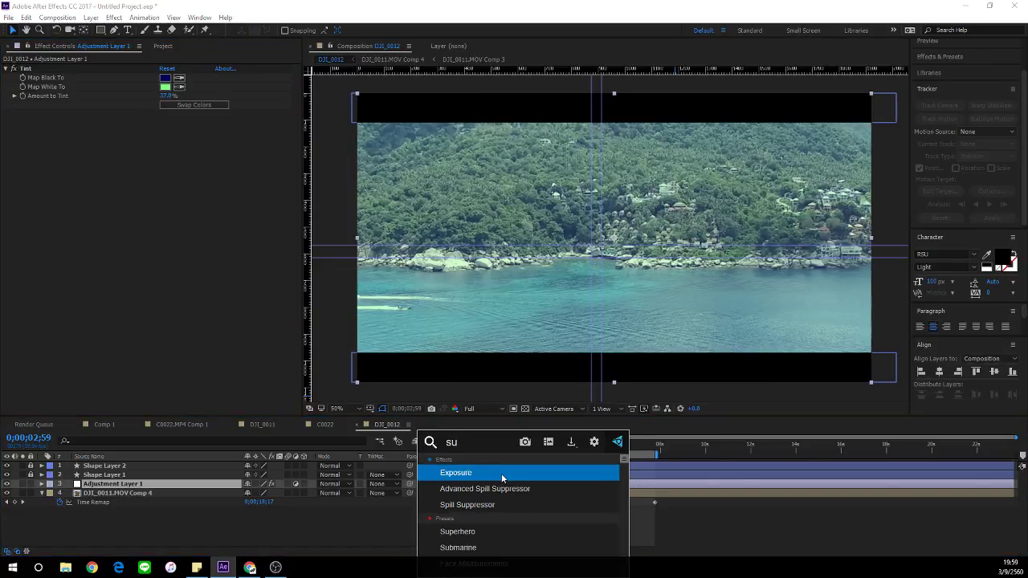
key("BackSpace")
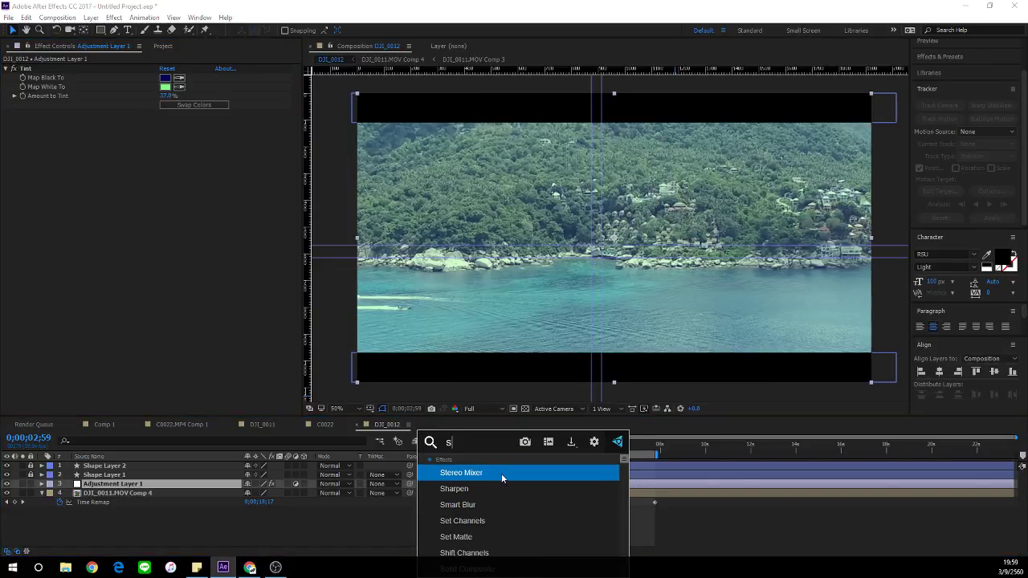
type("a")
left_click(502, 488)
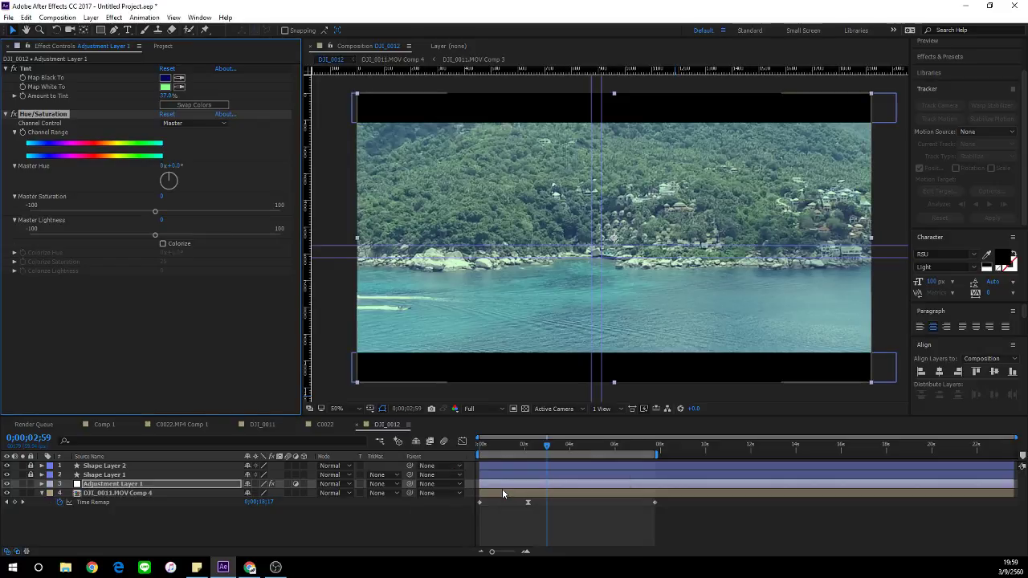
left_click_drag(157, 214, 188, 217)
Step: Apply the CC Force Motion Blur effect to Adjustment Layer 1 with its default settings
left_click(496, 513)
left_click(504, 484)
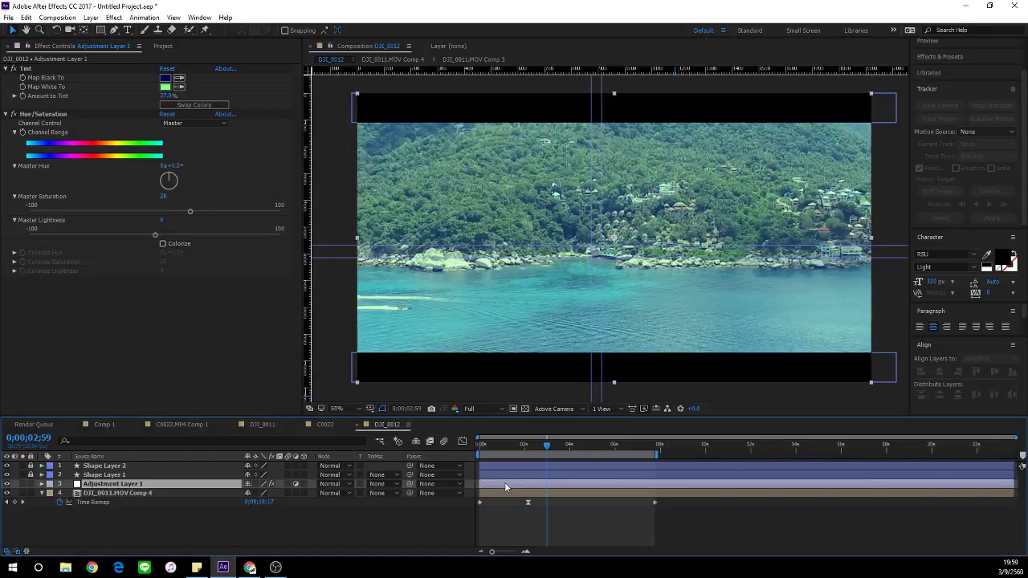
key("ctrl+space")
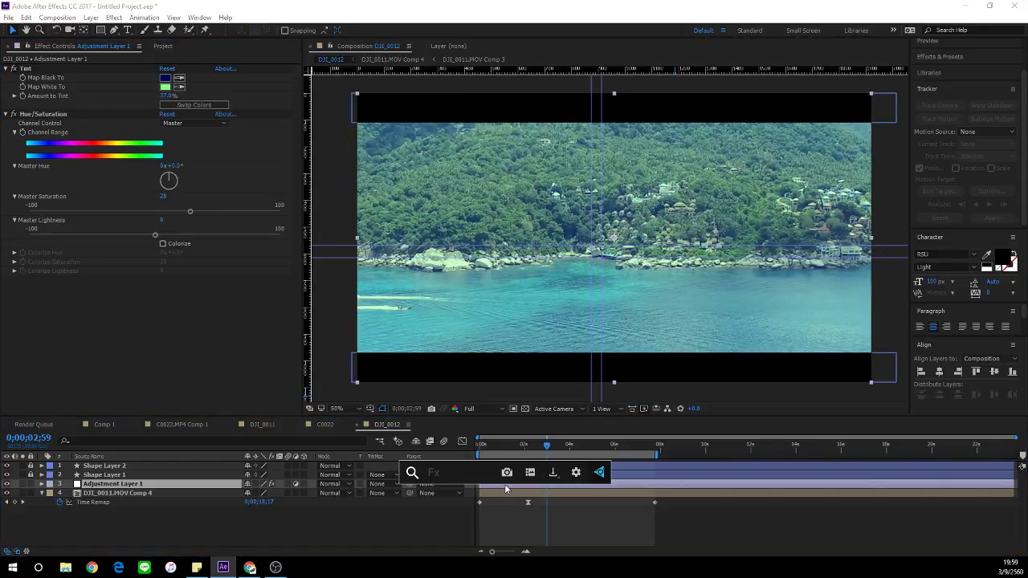
type("cc")
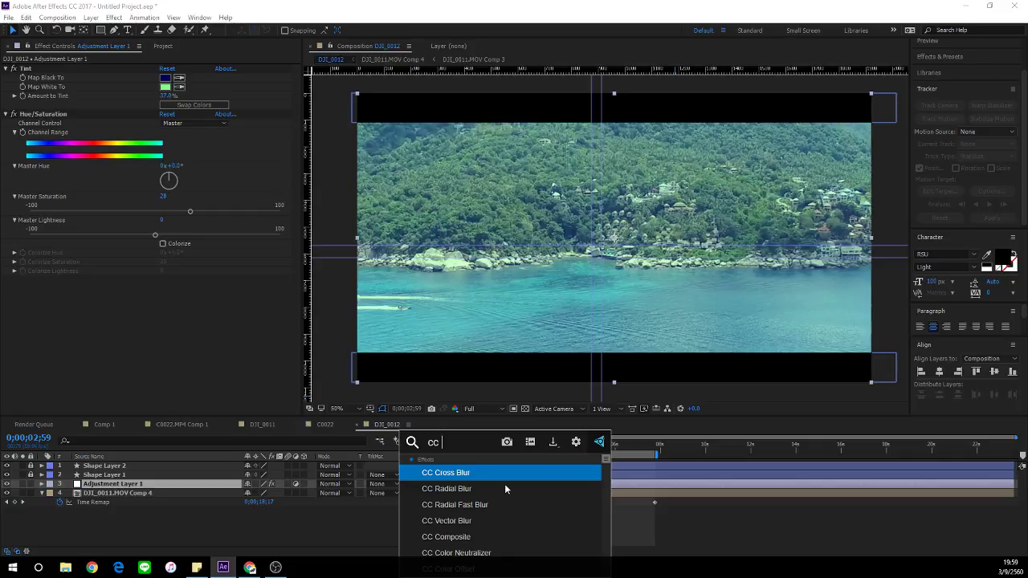
type(" f")
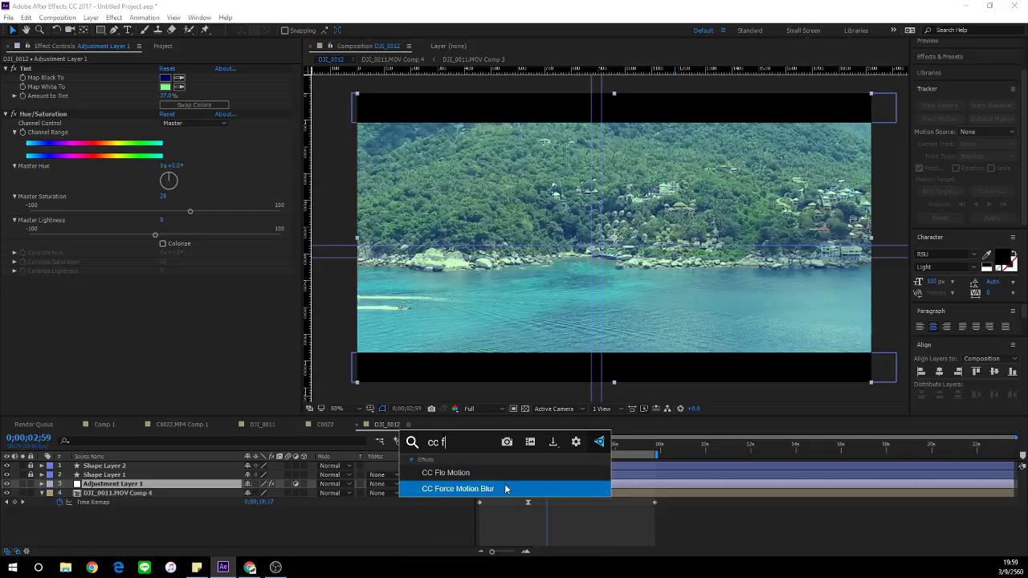
left_click(506, 488)
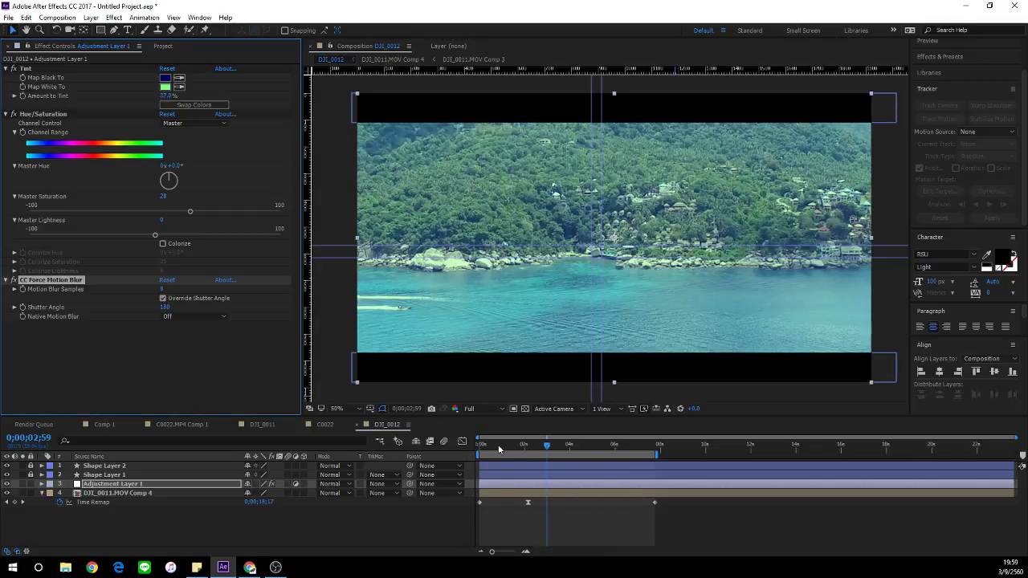
Step: Preview the drone composition with its motion blur from 0;00;00;00
left_click_drag(501, 447, 470, 455)
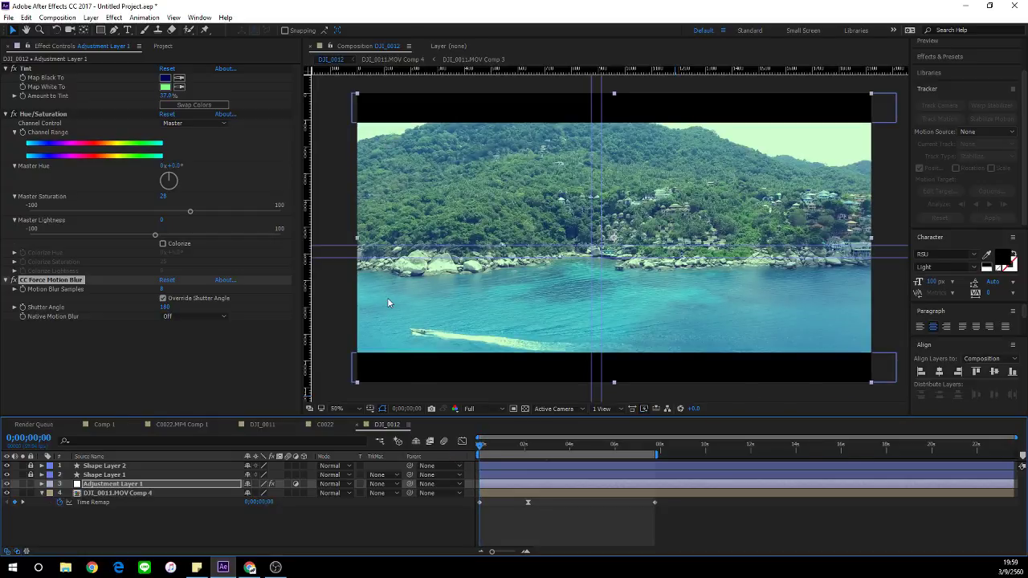
key("space")
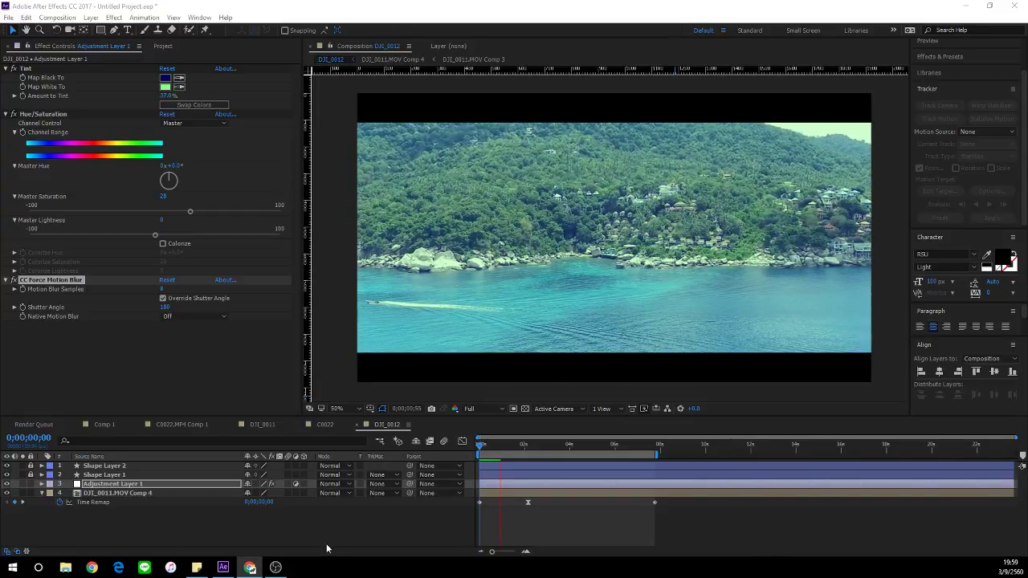
left_click(546, 537)
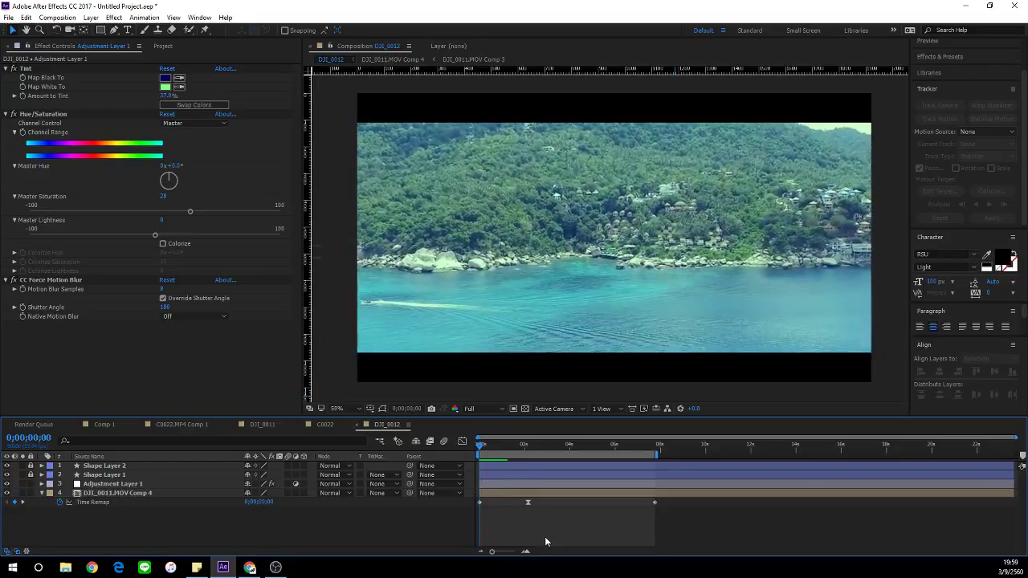
key("space")
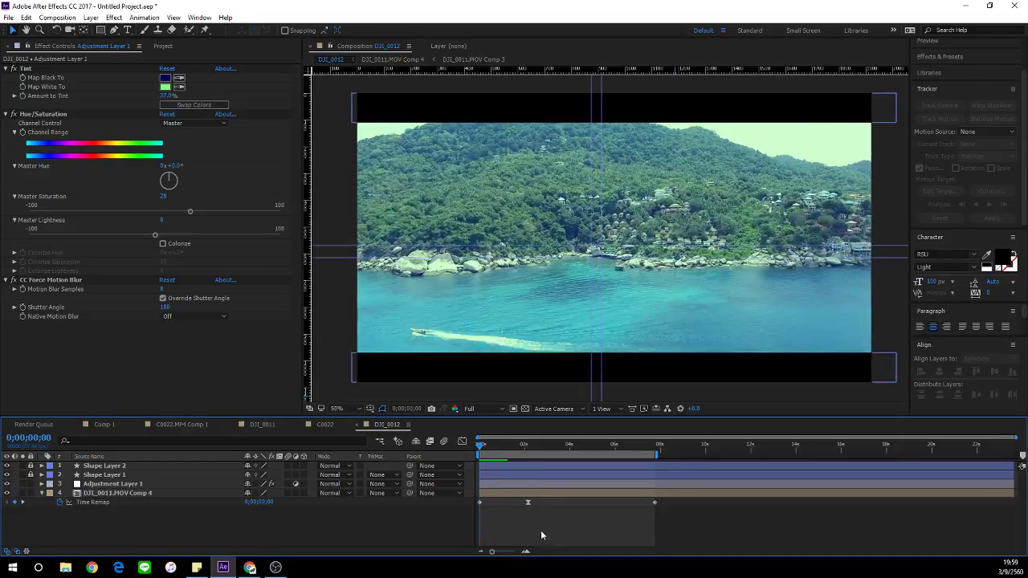
Step: Apply the Noise effect to Adjustment Layer 1 and set Amount of Noise to 5%
left_click(492, 484)
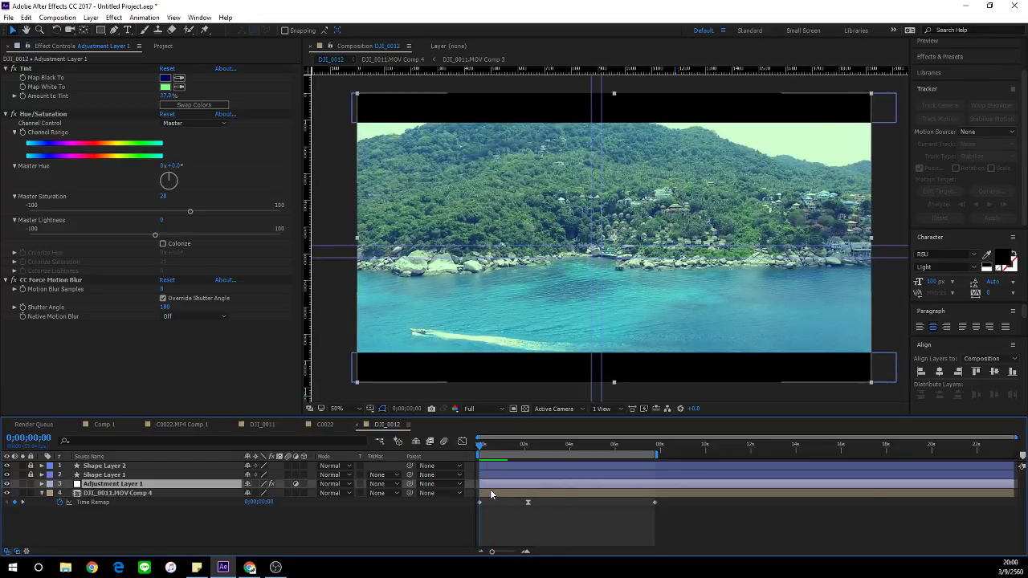
key("ctrl+space")
type("no")
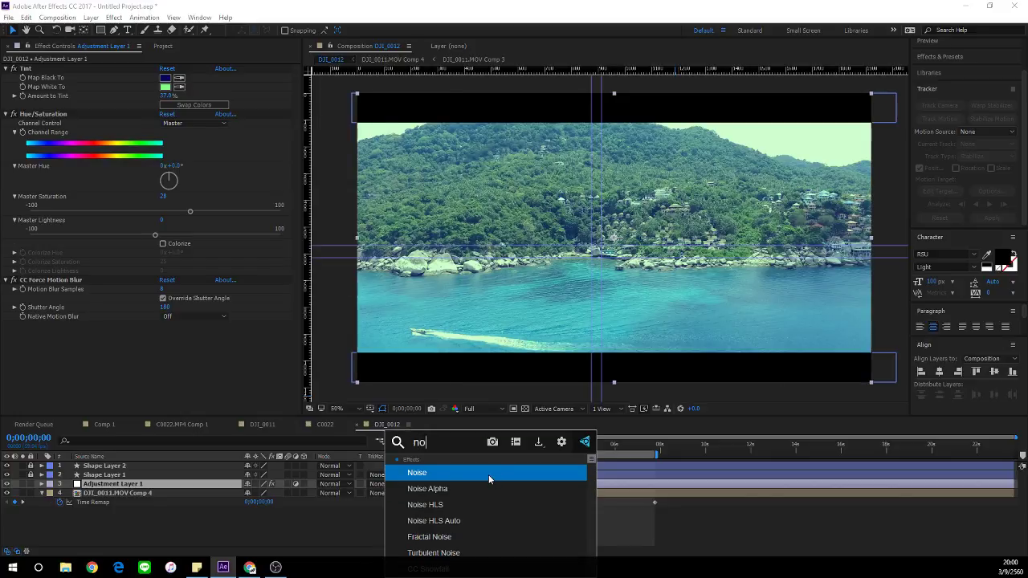
left_click(489, 475)
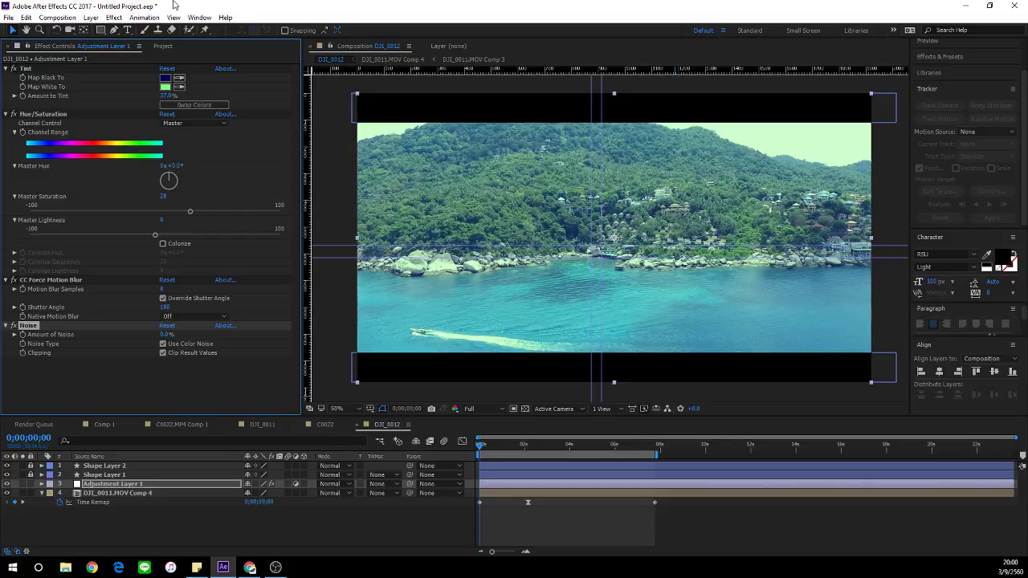
left_click(166, 334)
type("5")
key("Return")
Step: Inspect the noise on the water up close and set Amount of Noise to 20%
scroll(493, 312, "up", 4)
left_click_drag(492, 311, 621, 200)
mouse_move(167, 334)
left_mouse_down()
mouse_move(184, 334)
mouse_move(166, 337)
left_mouse_up()
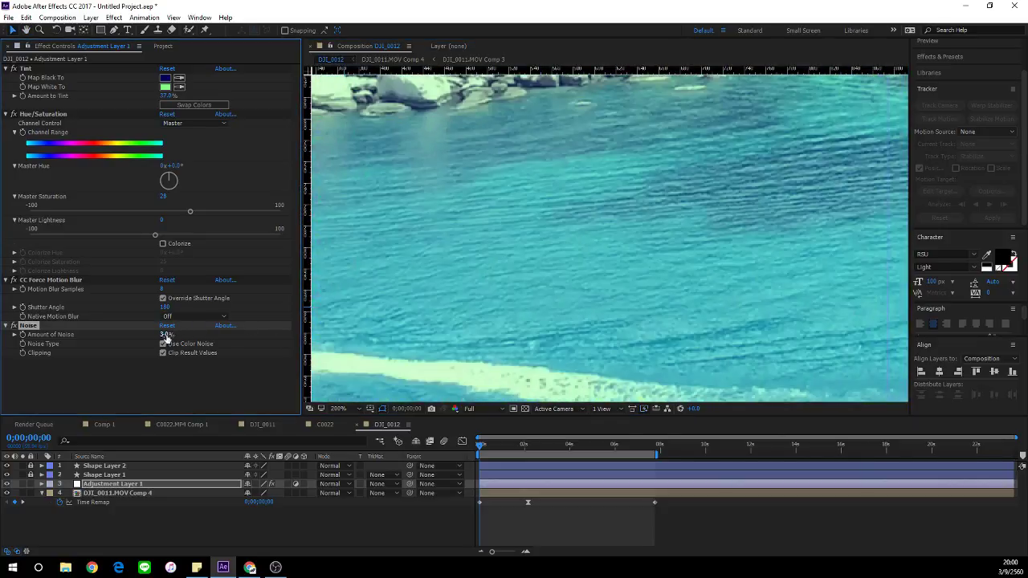
left_click(164, 334)
type("20")
key("Return")
scroll(586, 258, "down", 4)
left_click_drag(682, 282, 689, 338)
key("v")
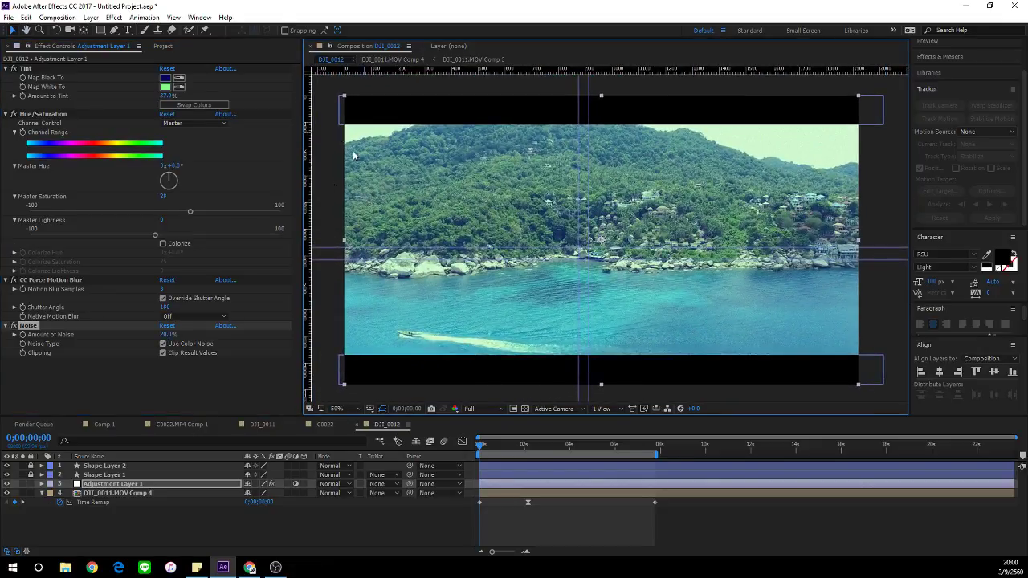
Step: Set the Noise effect's Amount of Noise to 10% and keep Adjustment Layer 1 selected
left_click(167, 334)
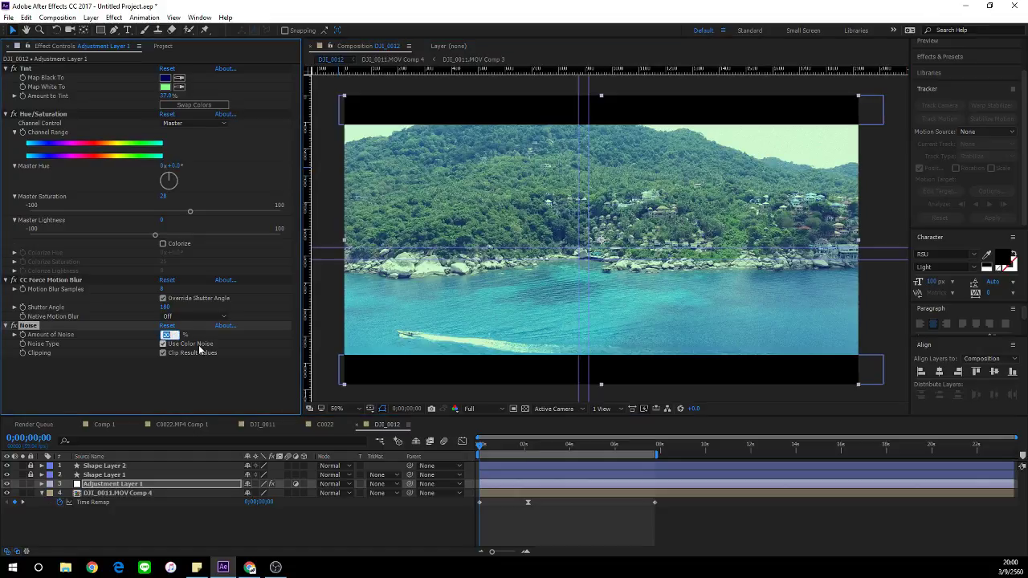
type("10")
key("Return")
left_click(512, 492)
left_click(512, 484)
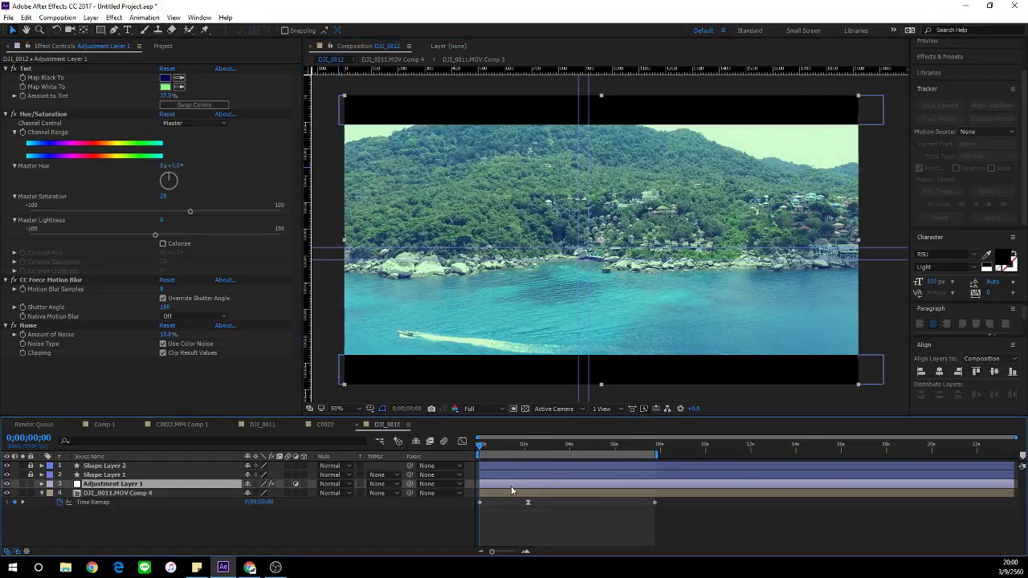
Step: Change the Tint effect's Map Black To color to dark purple (3E0143) and Map White To to bright yellow (FFF000)
left_click(164, 77)
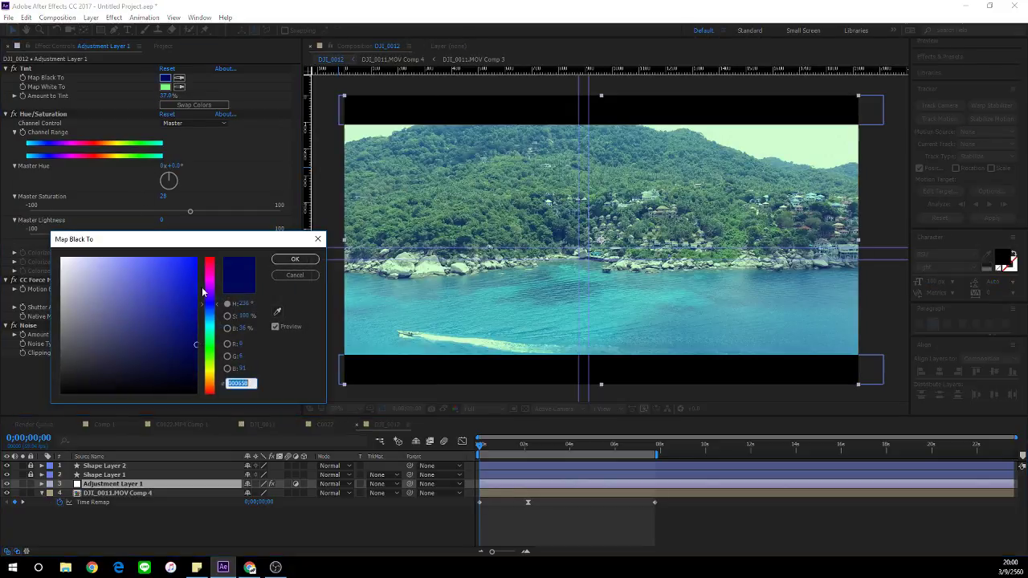
left_click_drag(201, 304, 202, 281)
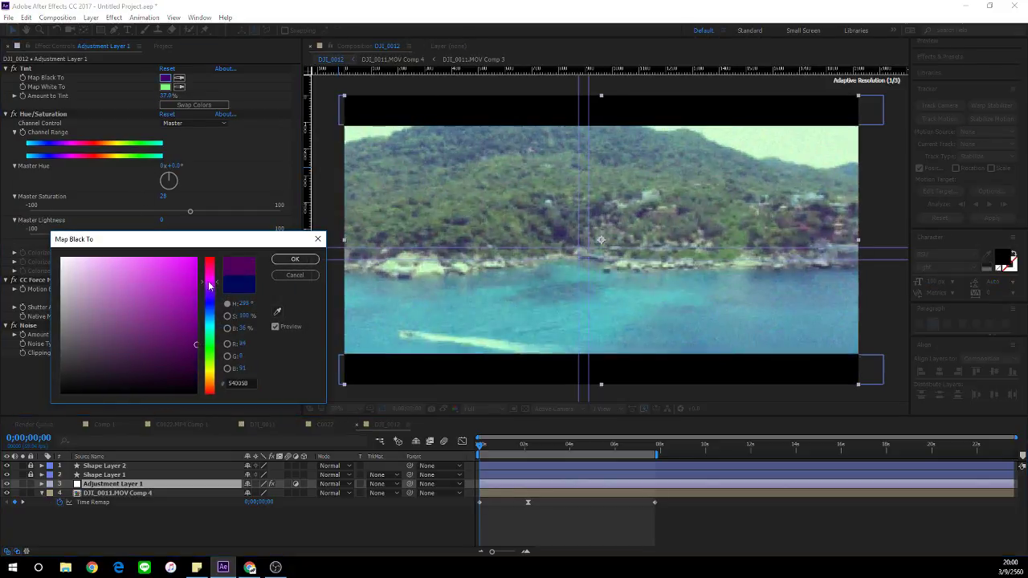
left_click(193, 362)
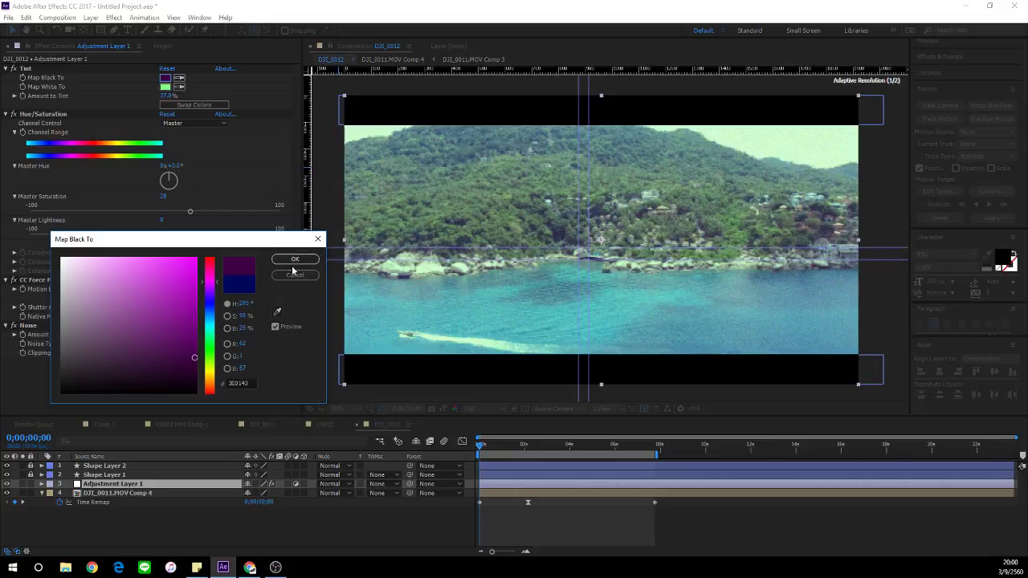
left_click(295, 259)
left_click(165, 86)
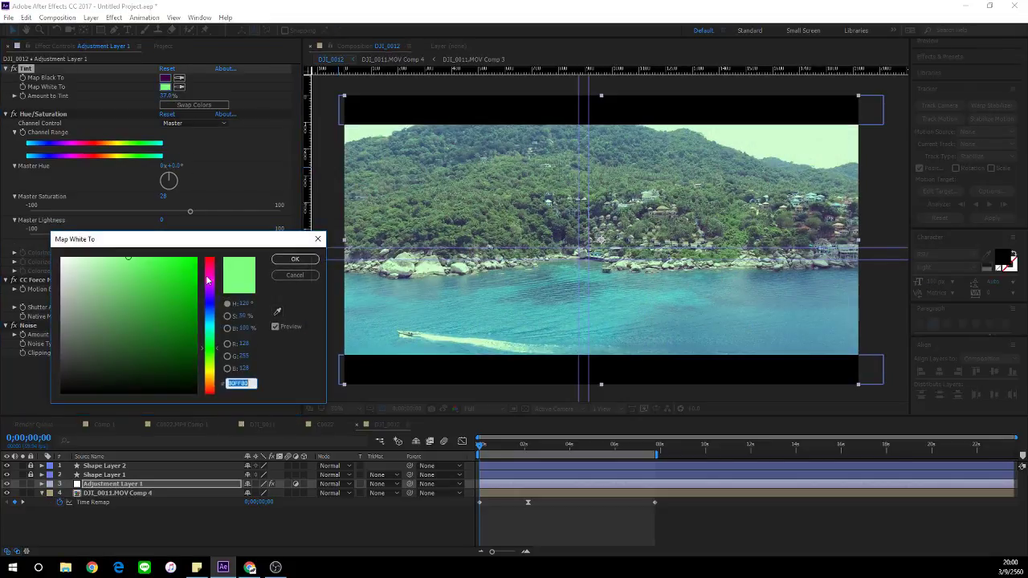
left_click(209, 374)
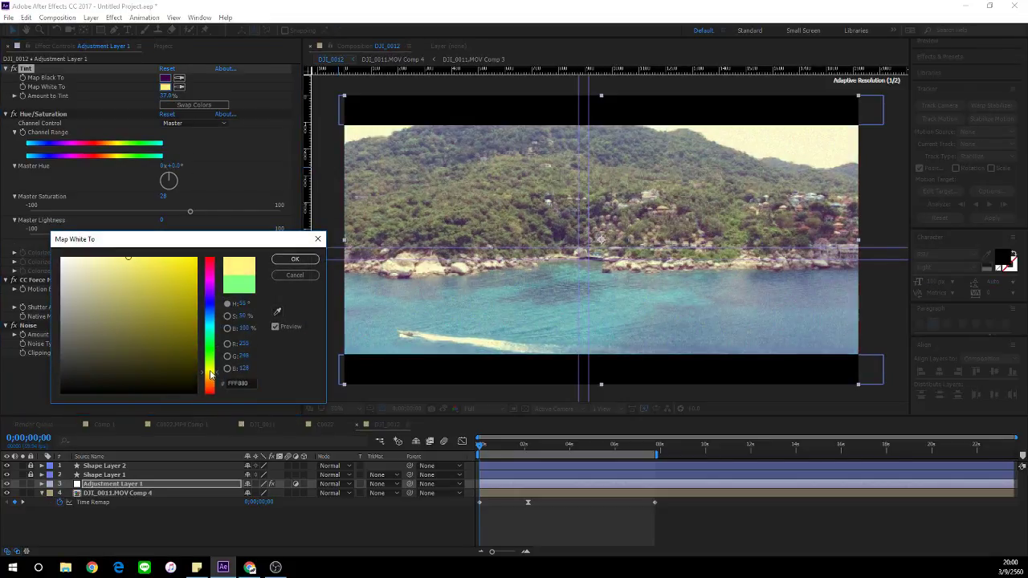
mouse_move(98, 257)
left_mouse_down()
mouse_move(75, 257)
mouse_move(115, 269)
mouse_move(198, 257)
left_mouse_up()
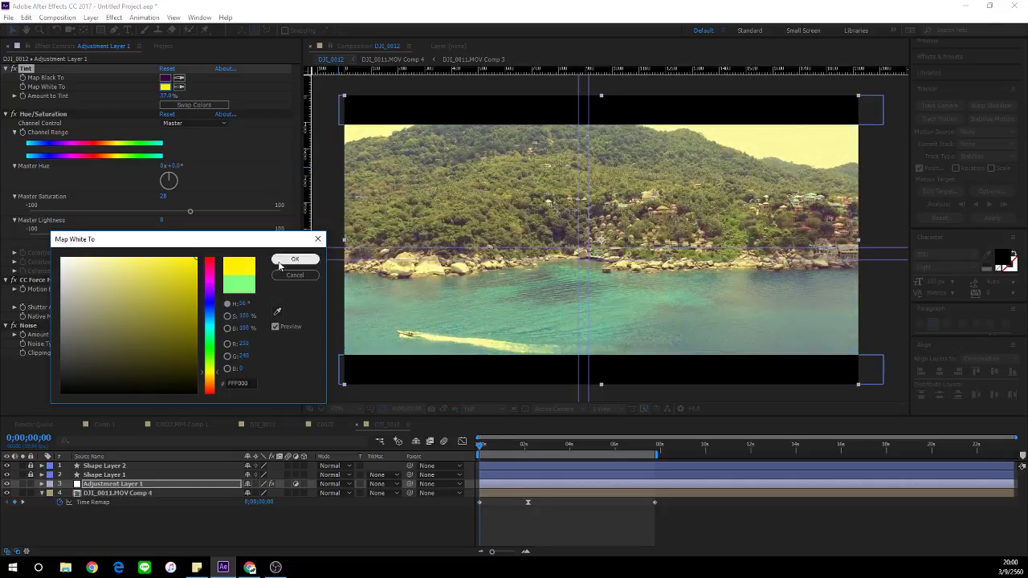
left_click(281, 261)
Step: Change the Tint effect's Map White To color to bright cyan and Map Black To to dark blue
left_click(165, 88)
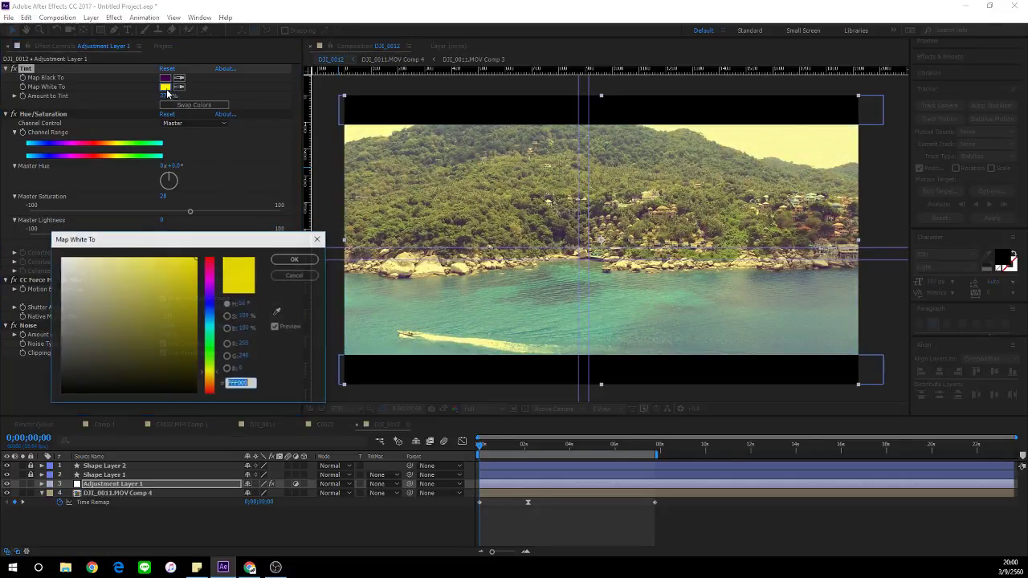
left_click(212, 325)
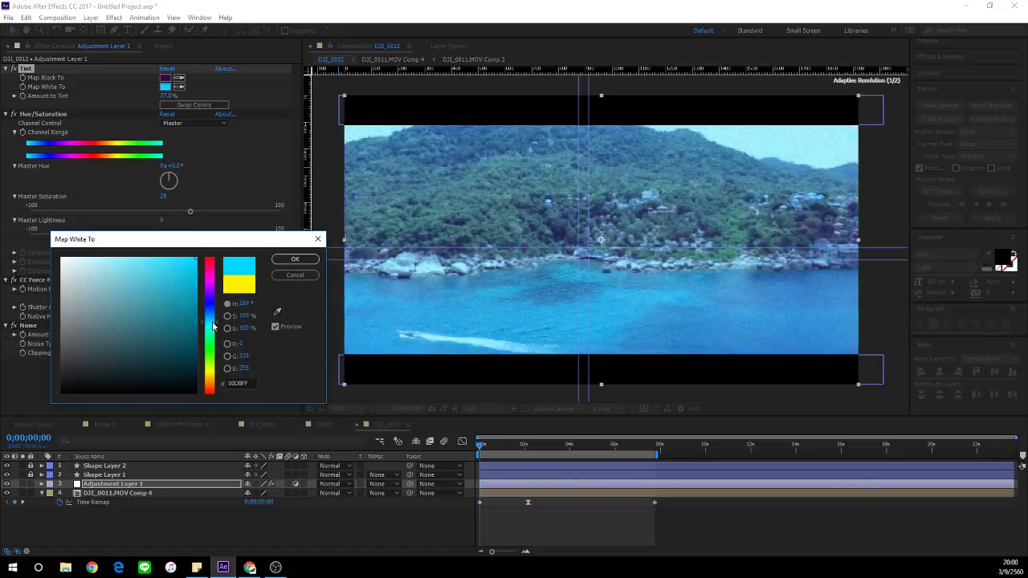
left_click(291, 258)
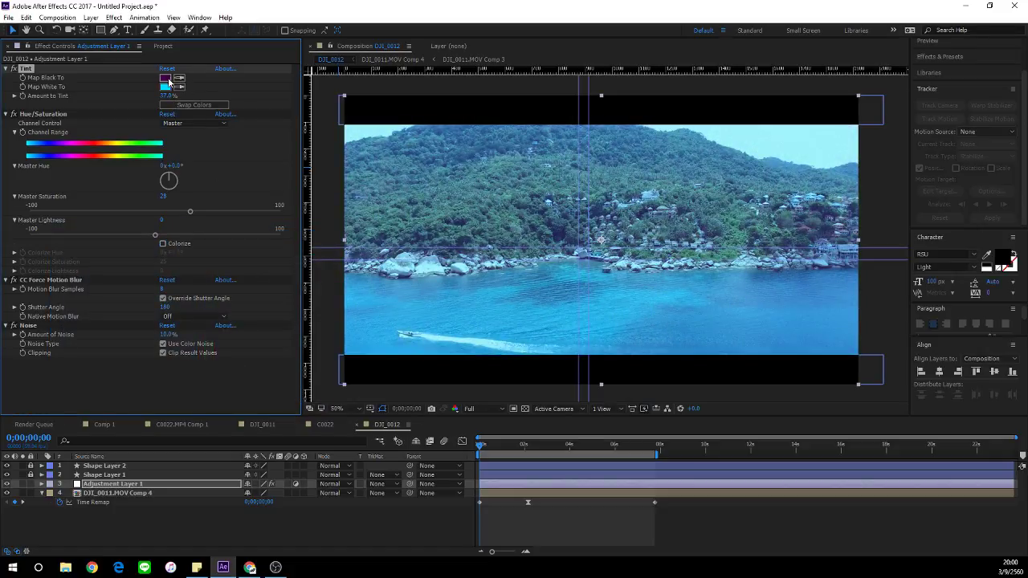
left_click(166, 78)
left_click_drag(211, 311, 211, 304)
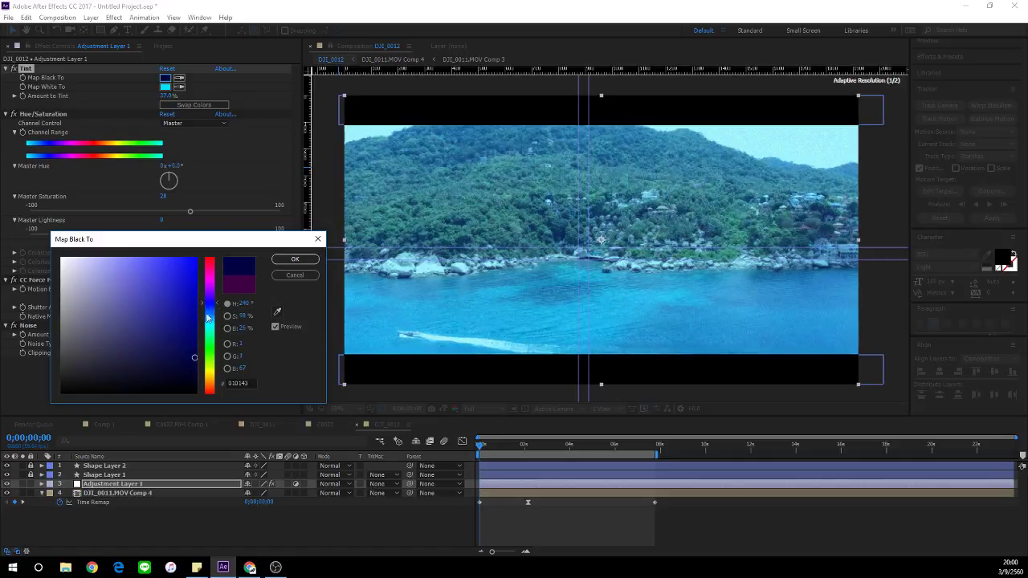
left_click(294, 260)
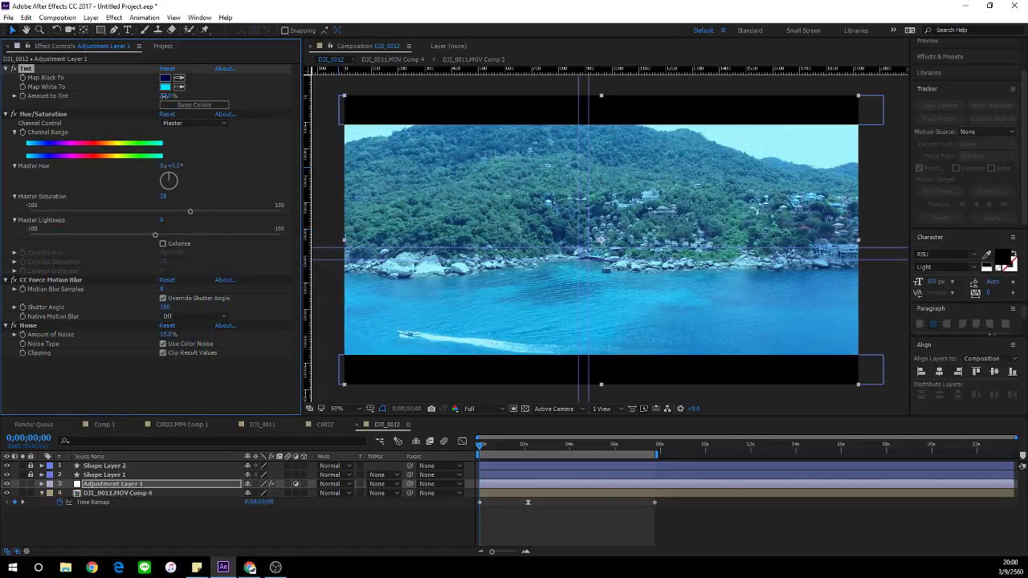
Step: Set the Tint effect's Amount to Tint to 20% and preview the DJI_0012 composition
left_click(167, 95)
type("30")
key("Return")
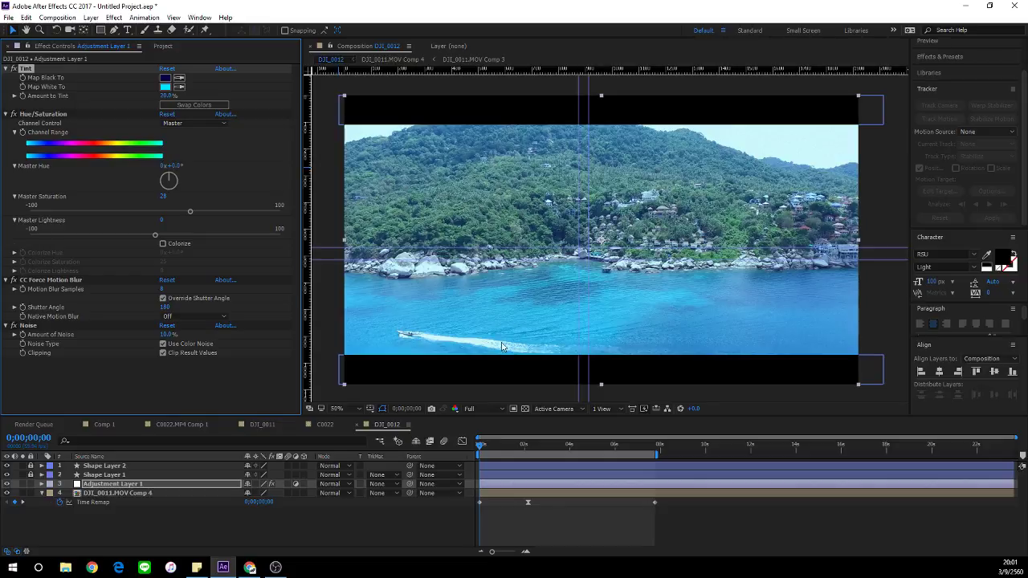
key("space")
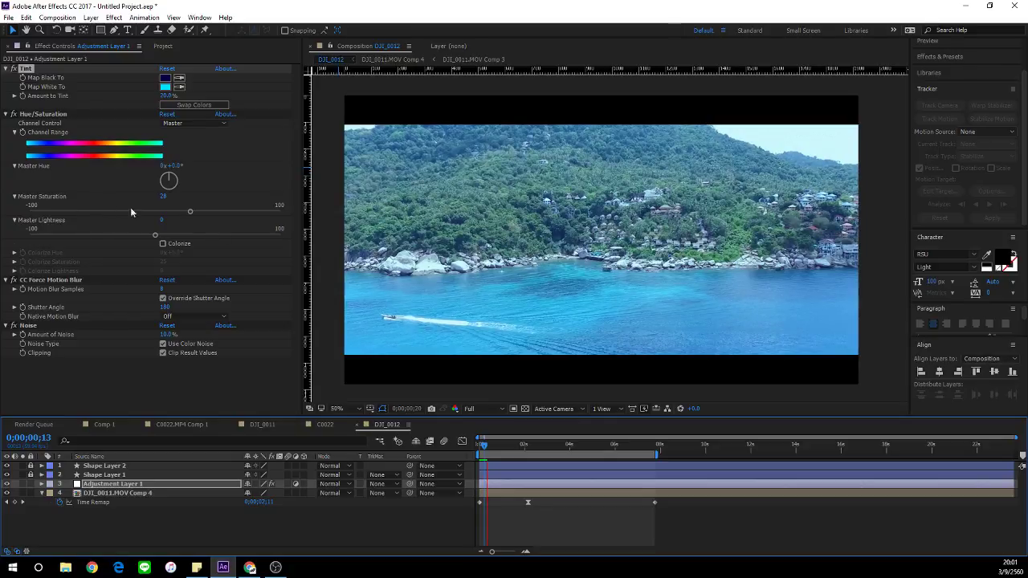
Step: Try a Hue/Saturation Master Saturation of 50 and check it on frames further into the drone clip
left_click_drag(506, 442, 550, 443)
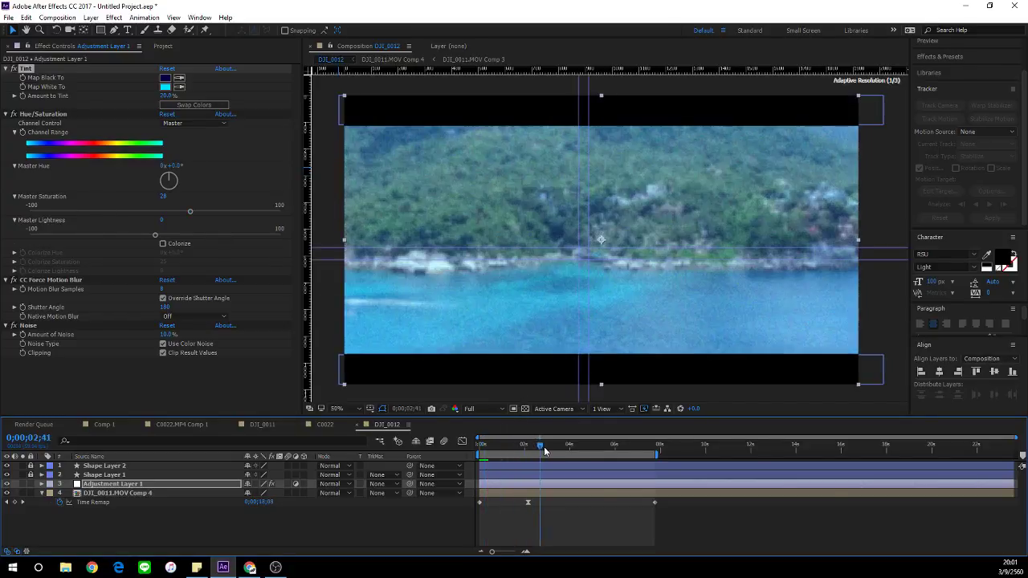
left_click(164, 197)
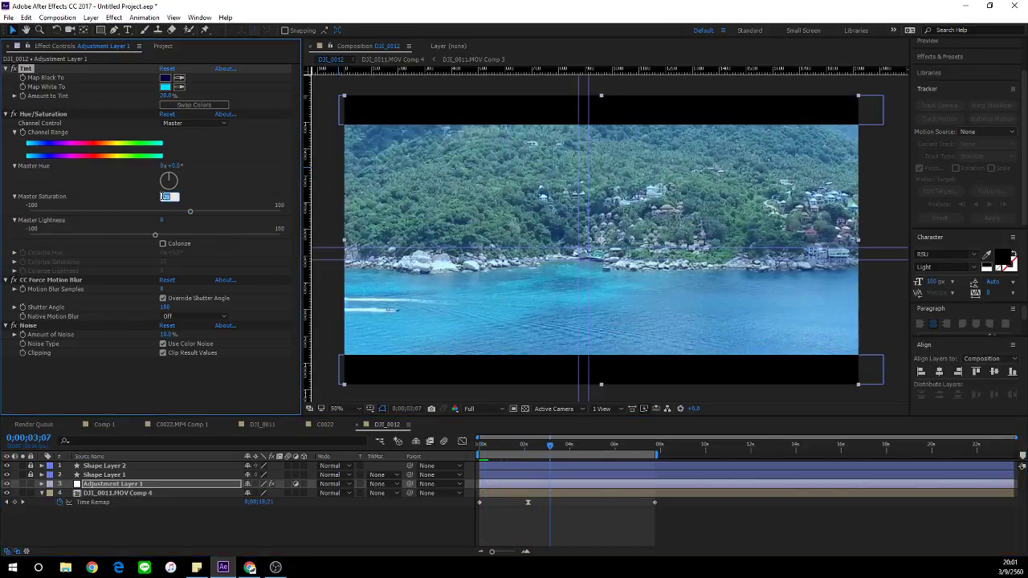
type("50")
key("Return")
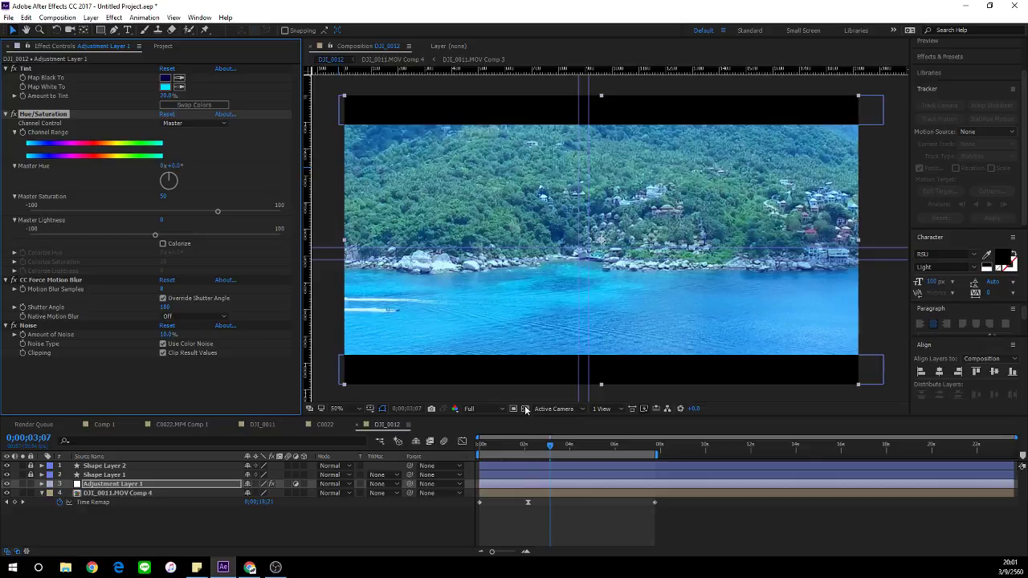
left_click_drag(536, 452, 567, 452)
Step: Try a Master Saturation of 30, and settle on 40
left_click(164, 196)
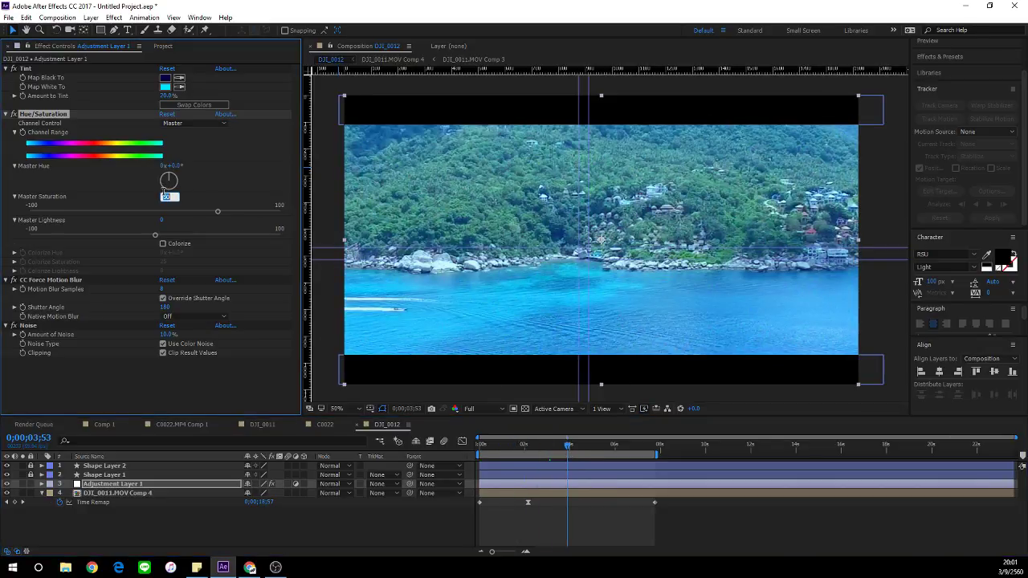
type("30")
key("Return")
left_click(163, 196)
type("40")
key("Return")
Step: Preview the graded drone clip in DJI_0012 and stop at about two seconds
left_click(249, 567)
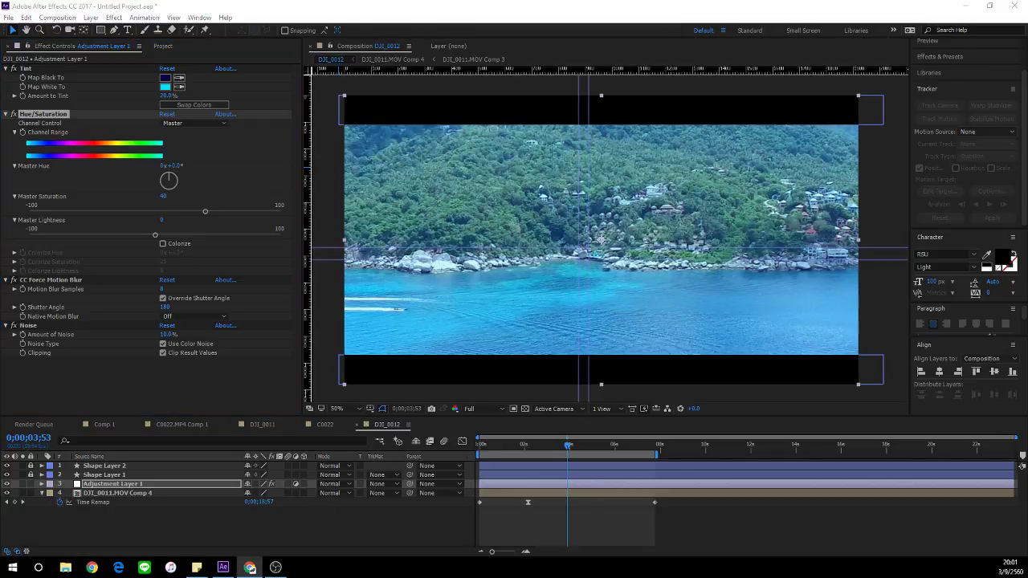
left_click(715, 520)
mouse_move(552, 448)
left_mouse_down()
mouse_move(493, 448)
mouse_move(562, 454)
left_mouse_up()
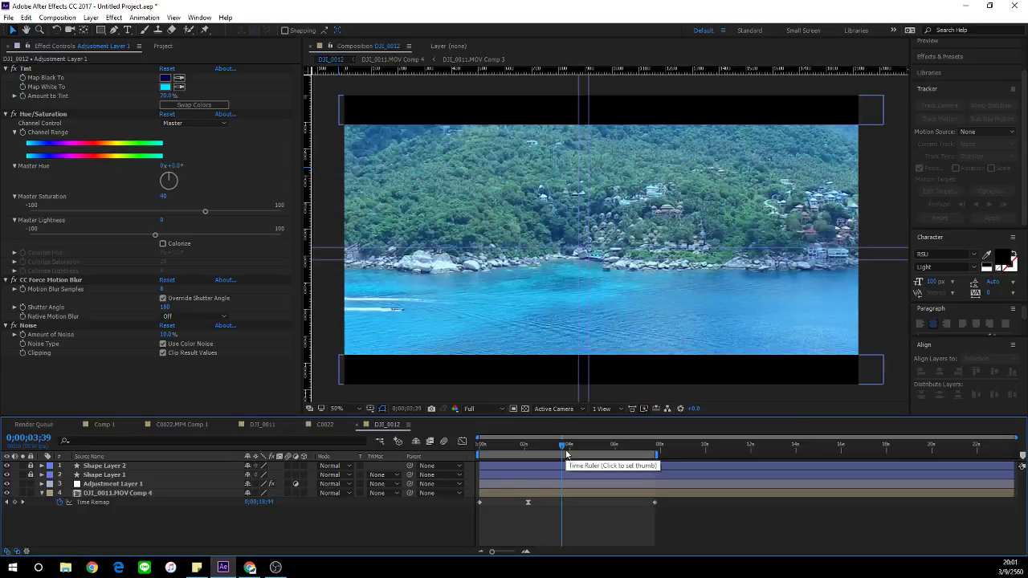
key("space")
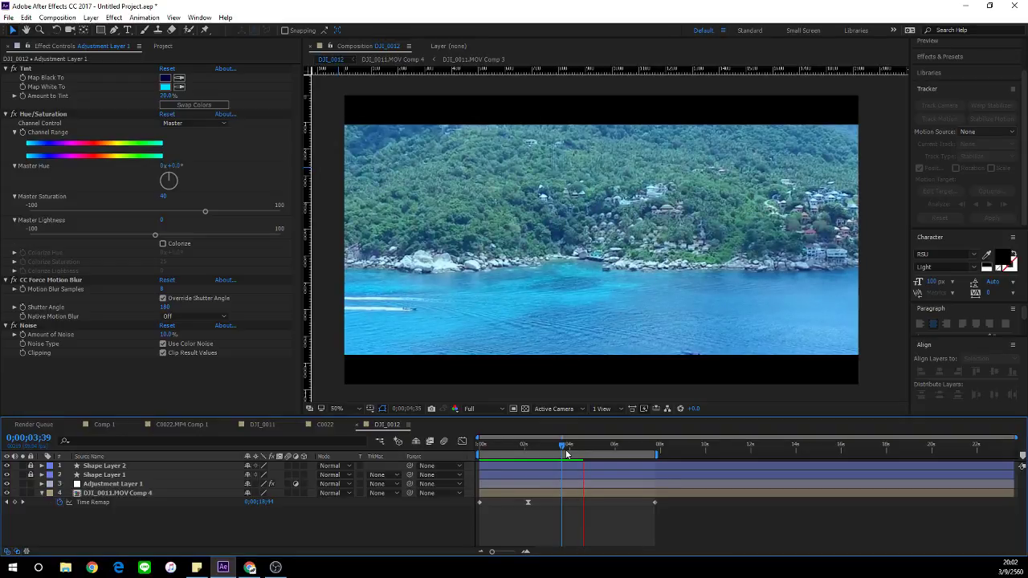
key("space")
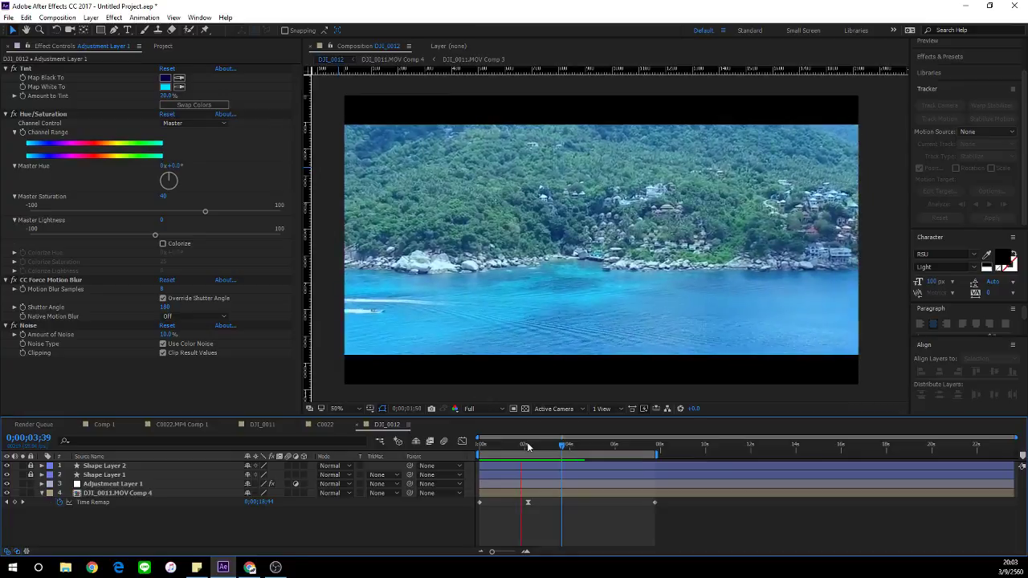
left_click(527, 443)
Step: Copy the unlocked Shape Layer 2, Shape Layer 1 and Adjustment Layer 1 from DJI_0012 and try pasting them into C0022
left_click(323, 425)
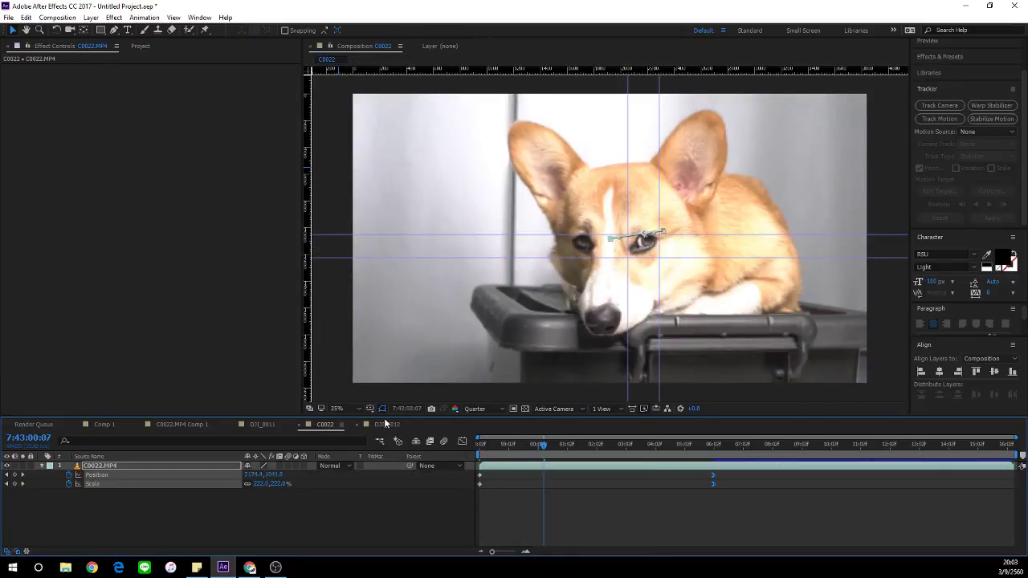
left_click(387, 424)
left_click(113, 484)
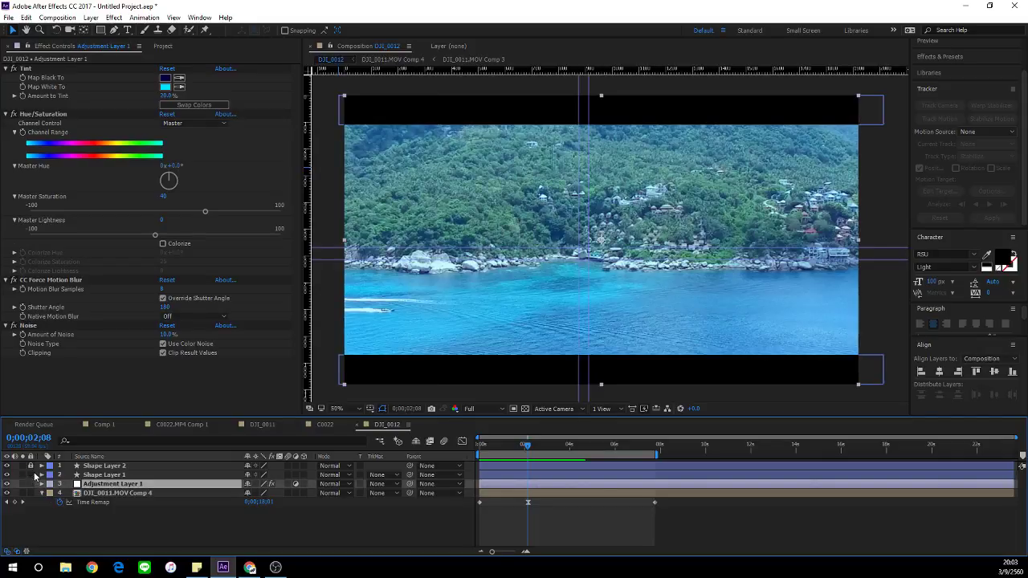
left_click(80, 466, "shift")
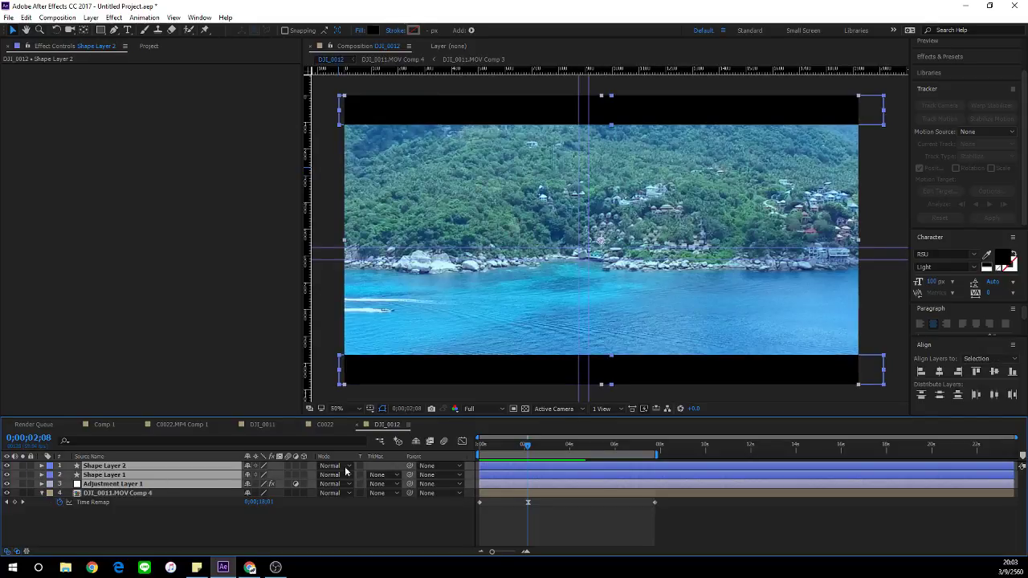
left_click(325, 425)
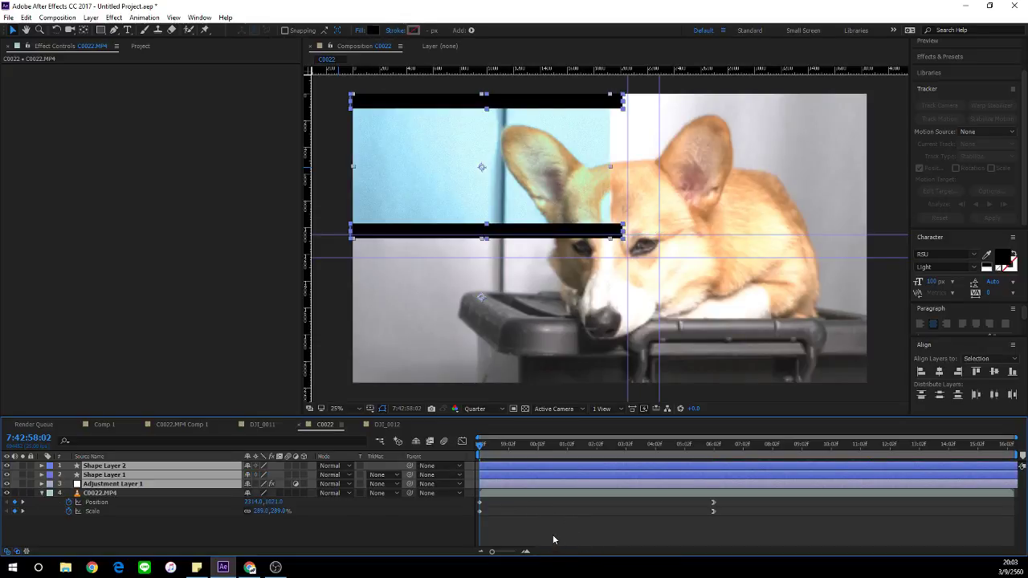
key("Delete")
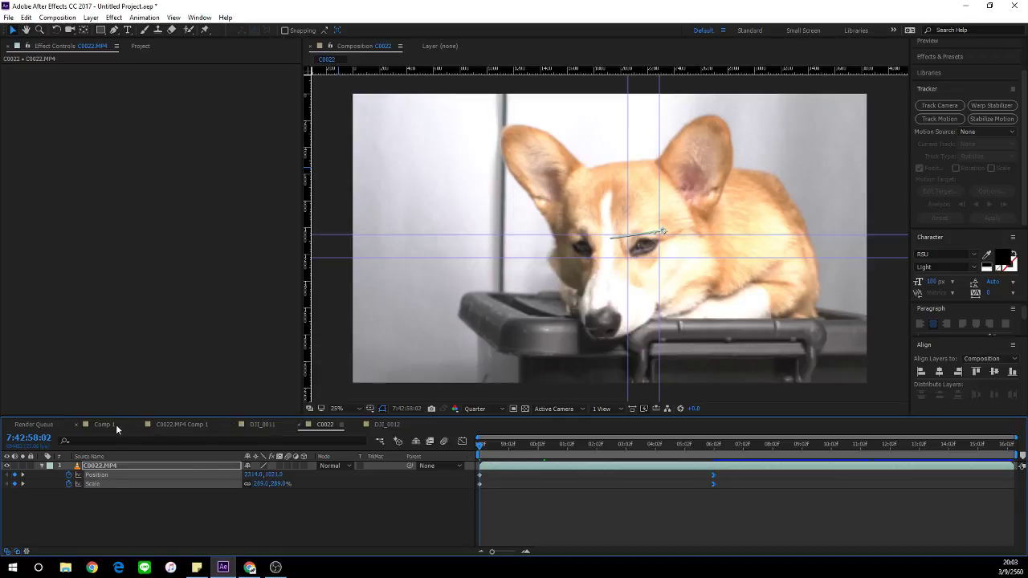
Step: Delete the MESISE.COM and ZOOM transition text layers from Comp 1
left_click(105, 424)
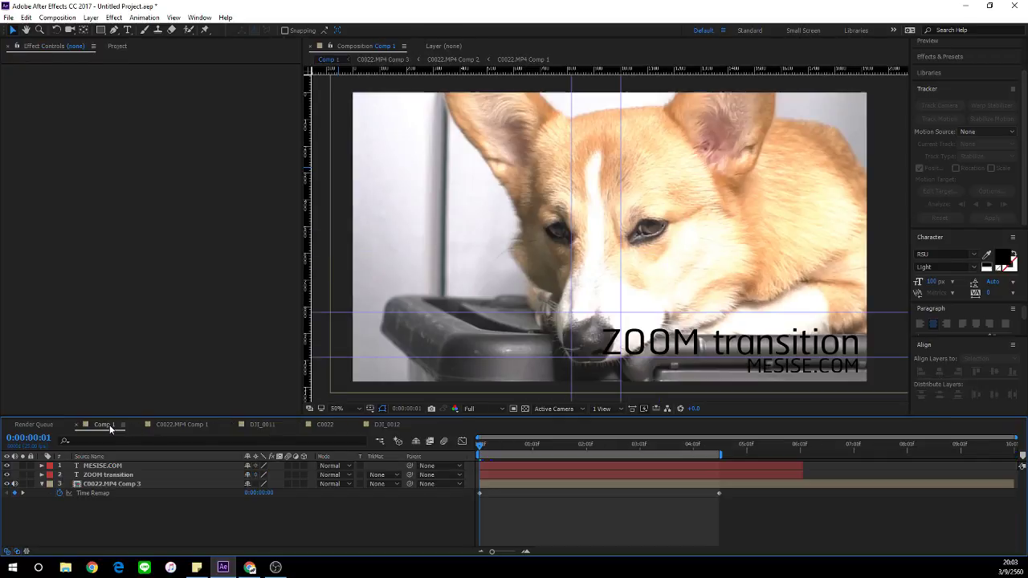
left_click(118, 466)
left_click(111, 475, "shift")
key("Delete")
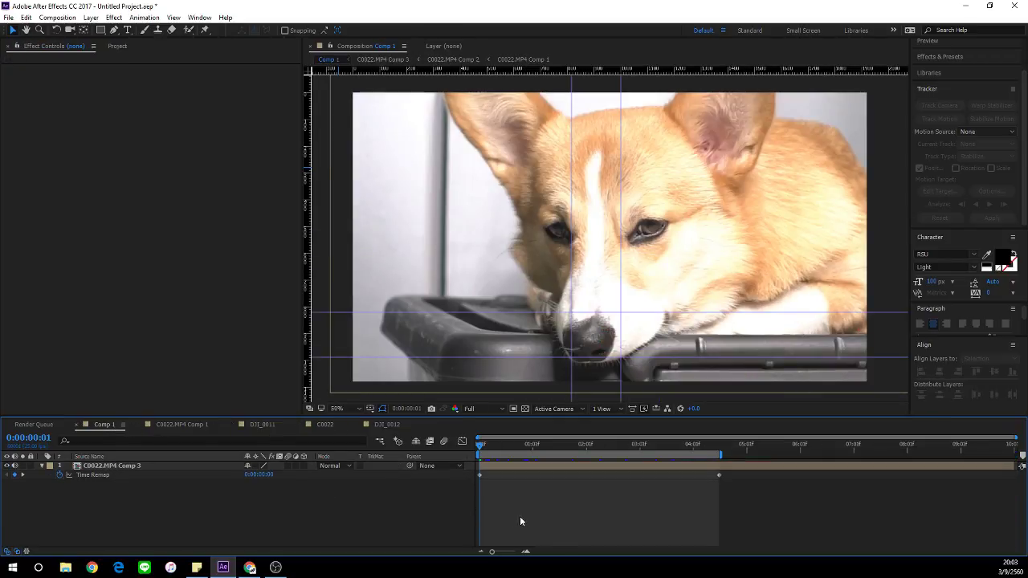
Step: Paste the copied letterbox and adjustment layers into Comp 1 and compare the dog clip with the adjustment layer hidden and shown
key("ctrl+v")
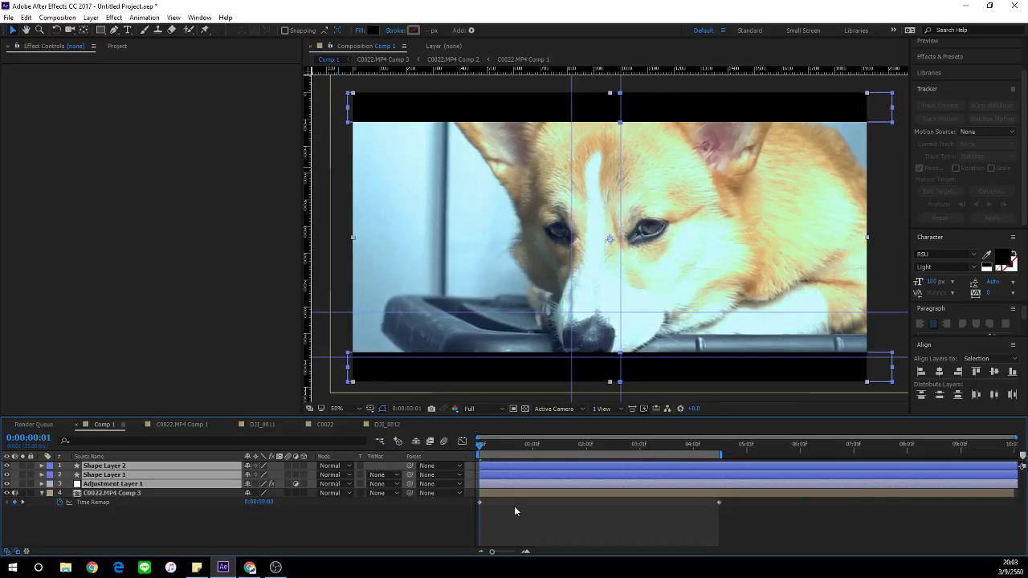
left_click(530, 518)
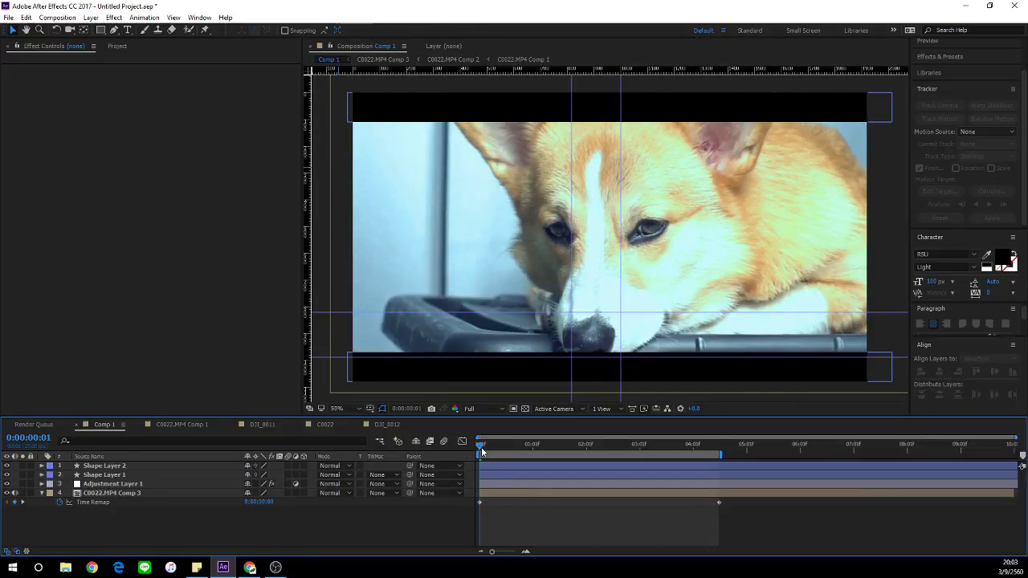
left_click(8, 483)
left_click(8, 483)
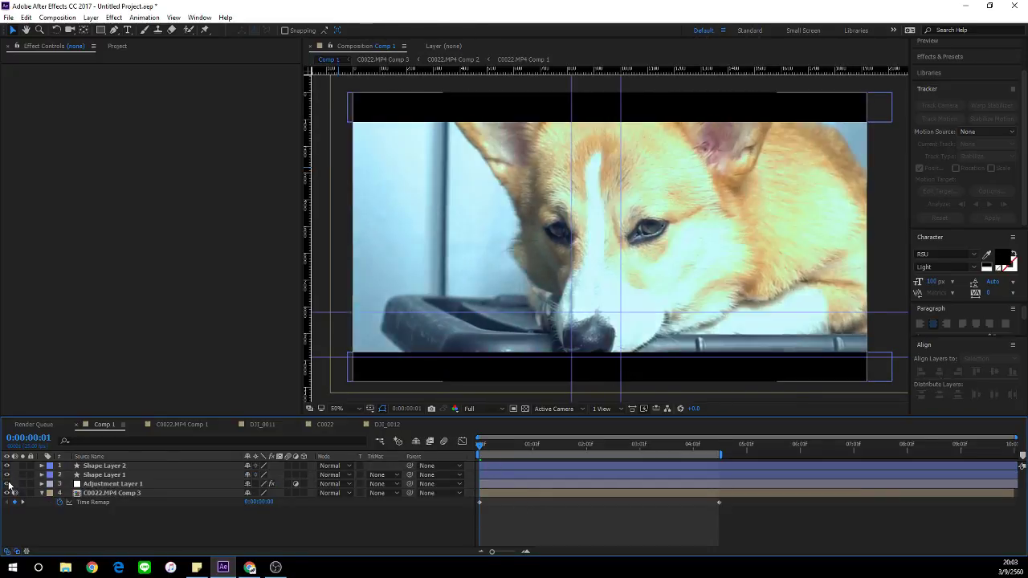
Step: Try Adjustment Layer 1 shifted sideways so that it grades only part of the dog clip
left_click(85, 485)
left_click_drag(449, 303, 659, 292)
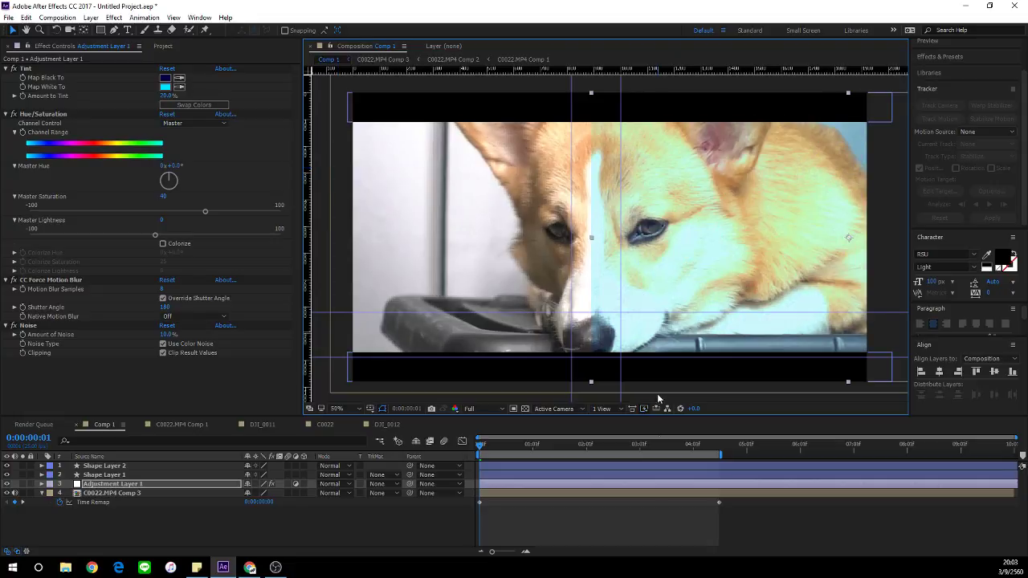
left_click(638, 522)
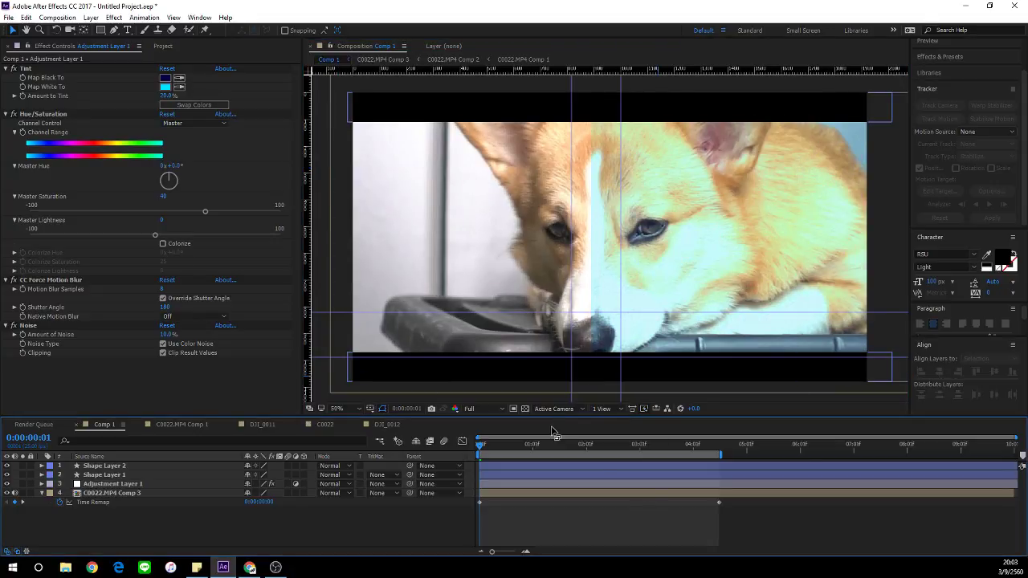
left_click(622, 256)
left_click_drag(622, 256, 534, 251)
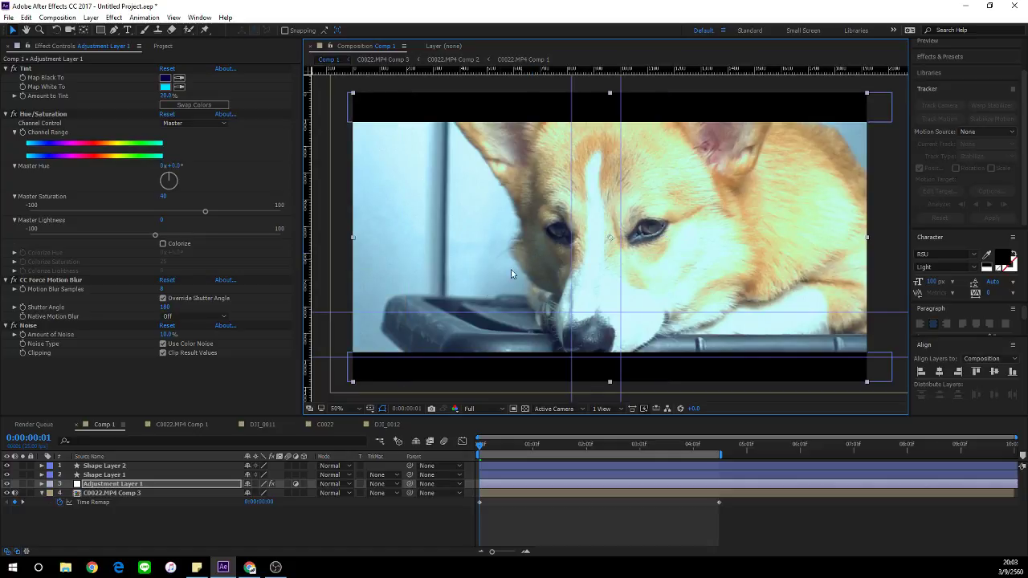
Step: Narrow Adjustment Layer 1 to a vertical strip over the frame's left side and place a duplicate strip directly beside it
left_click_drag(866, 238, 595, 214)
key("ctrl+d")
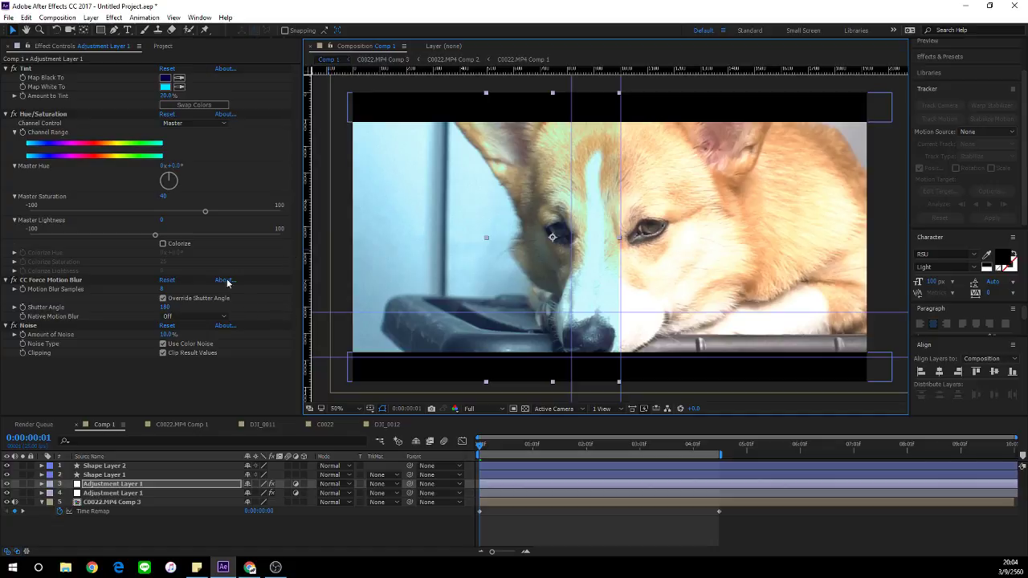
Step: Set the second strip's Tint colors to dark purple (3F0143) for Map Black To and yellow-green (D8FF00) for Map White To
left_click(164, 78)
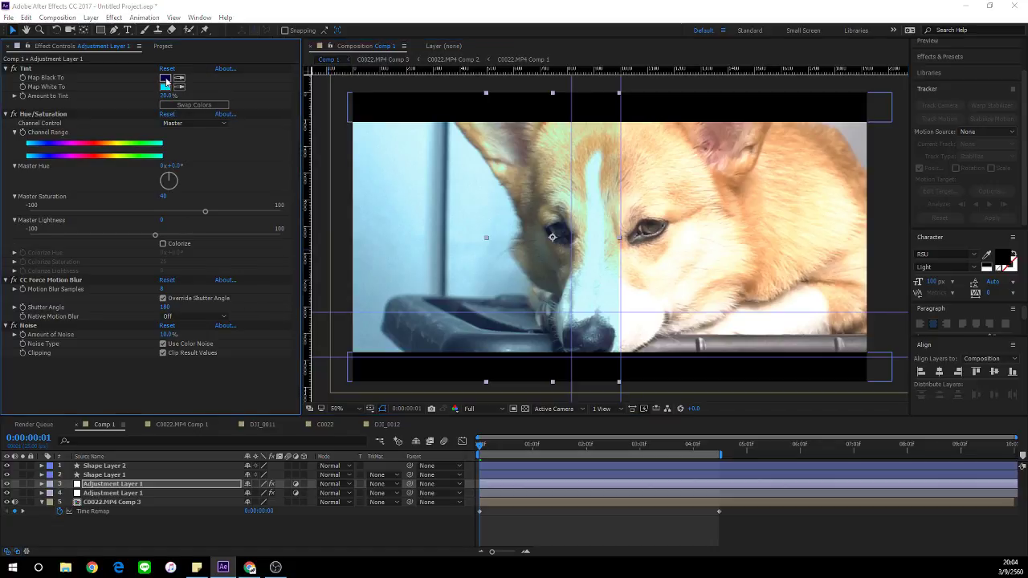
left_click_drag(212, 319, 213, 283)
left_click(295, 259)
left_click(166, 87)
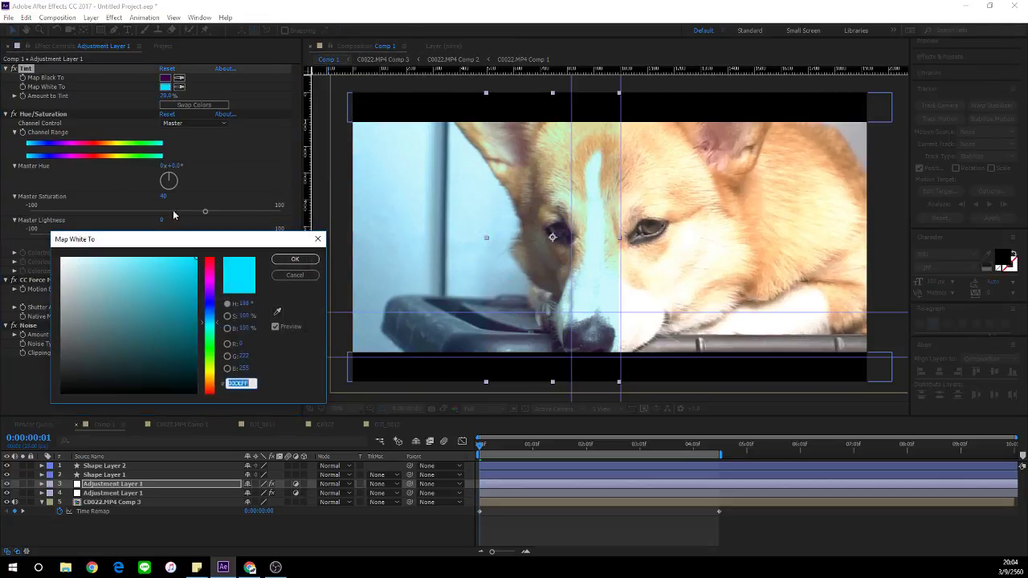
left_click_drag(215, 362, 213, 371)
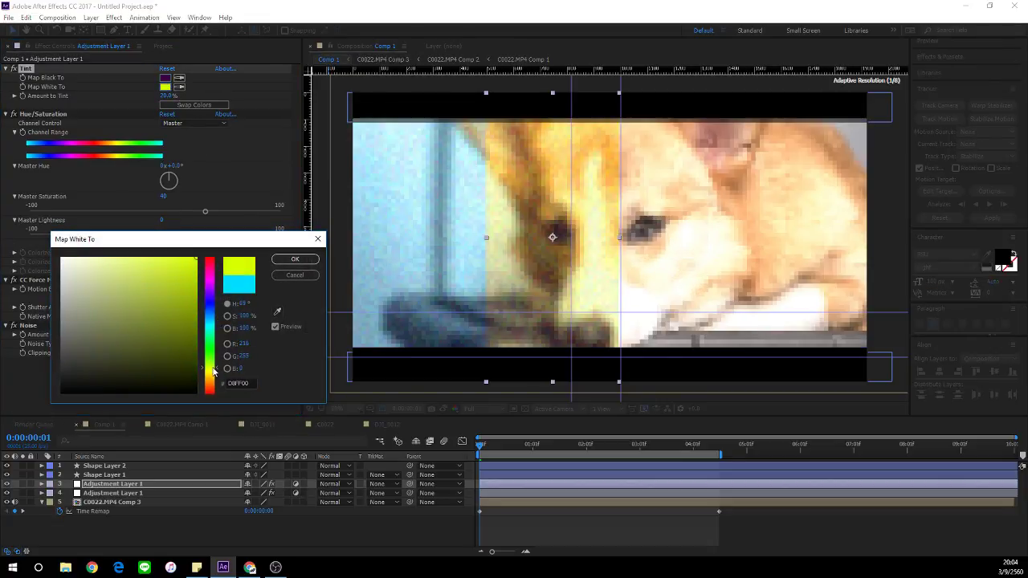
left_click(295, 259)
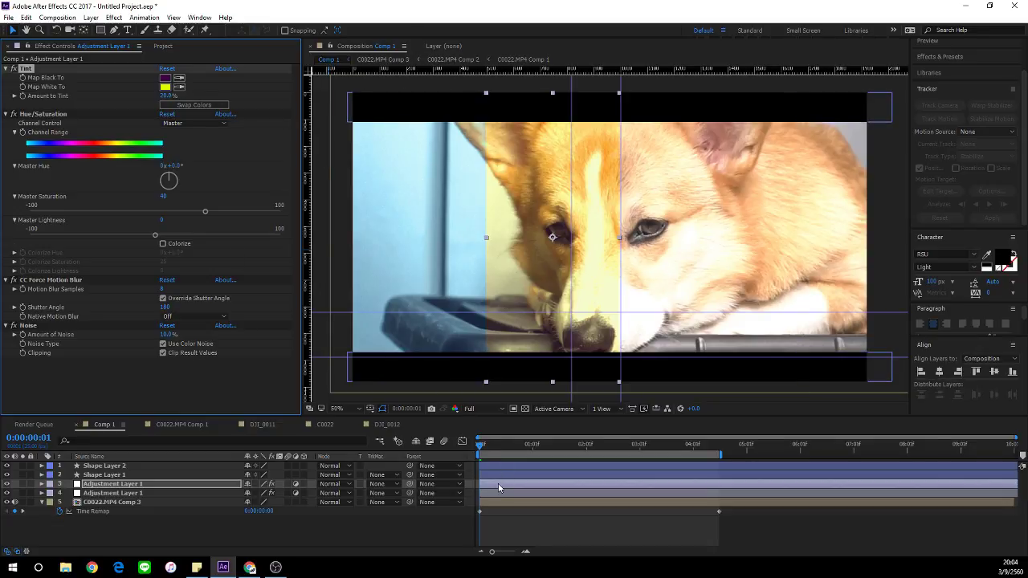
Step: Duplicate the yellow-tinted strip, place the copy to its right, and tint it dark red for blacks and orange for whites
key("ctrl+d")
left_click_drag(540, 277, 666, 268)
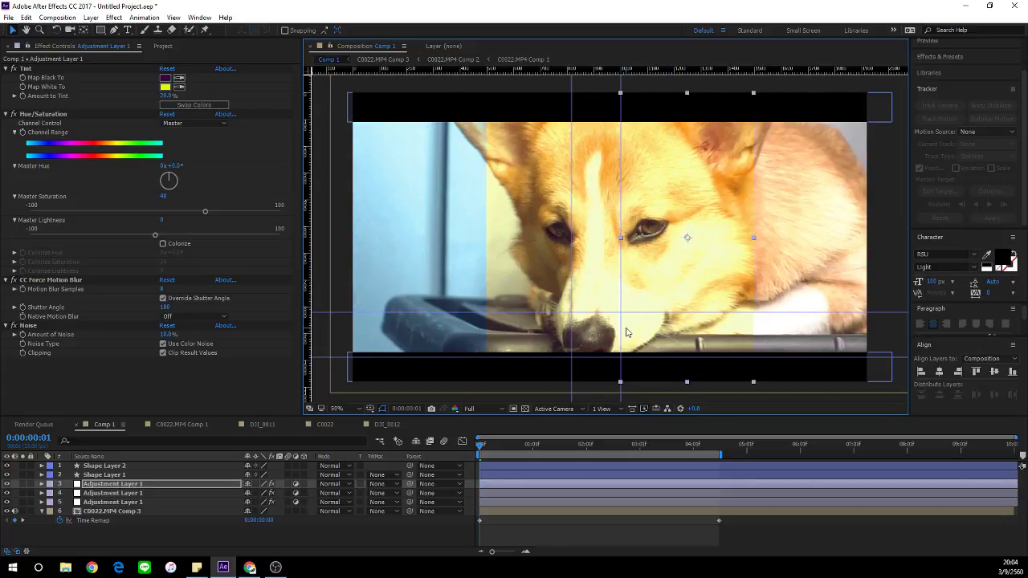
left_click(165, 78)
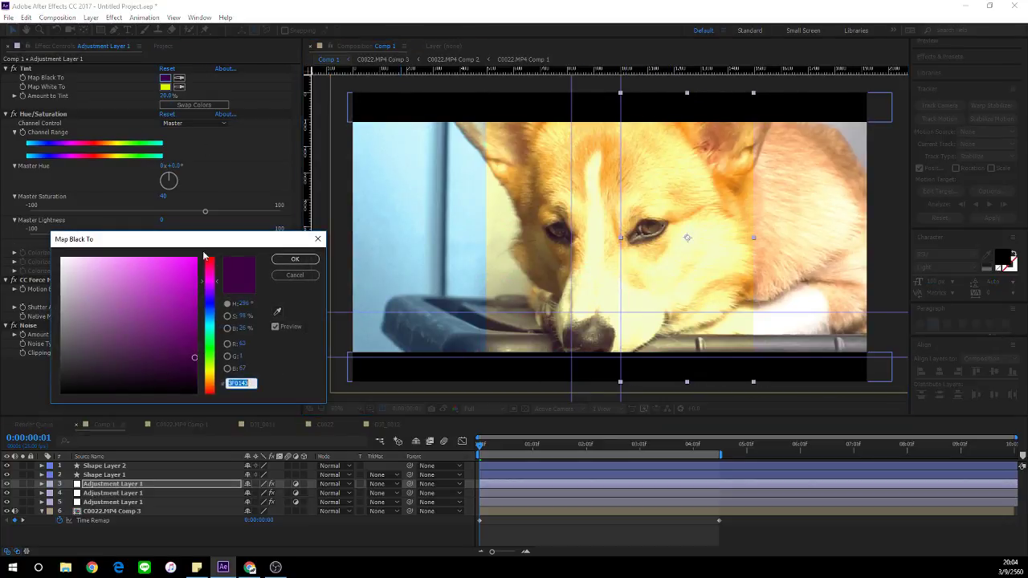
left_click(209, 258)
left_click(294, 258)
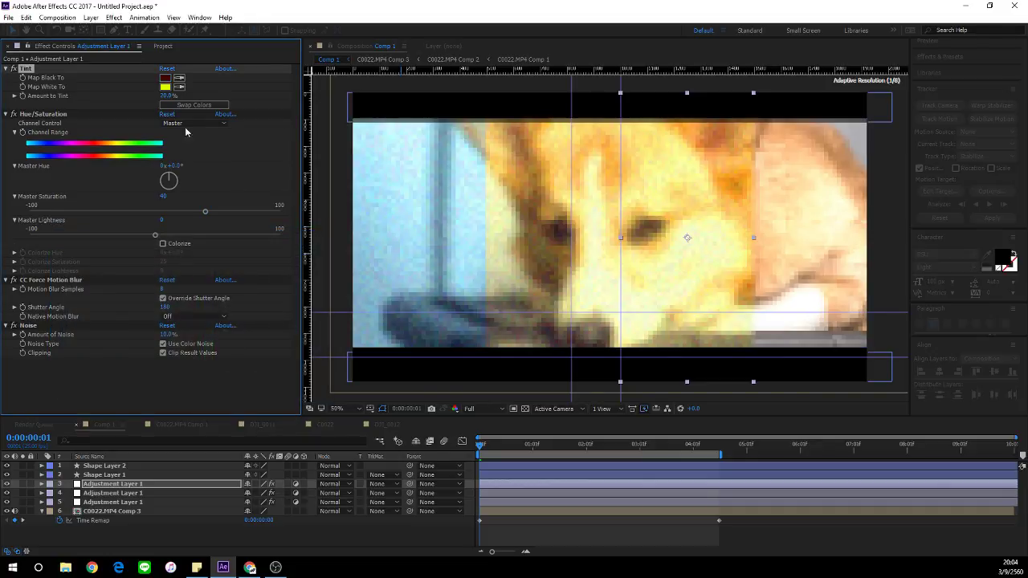
left_click(165, 87)
left_click_drag(215, 372, 216, 381)
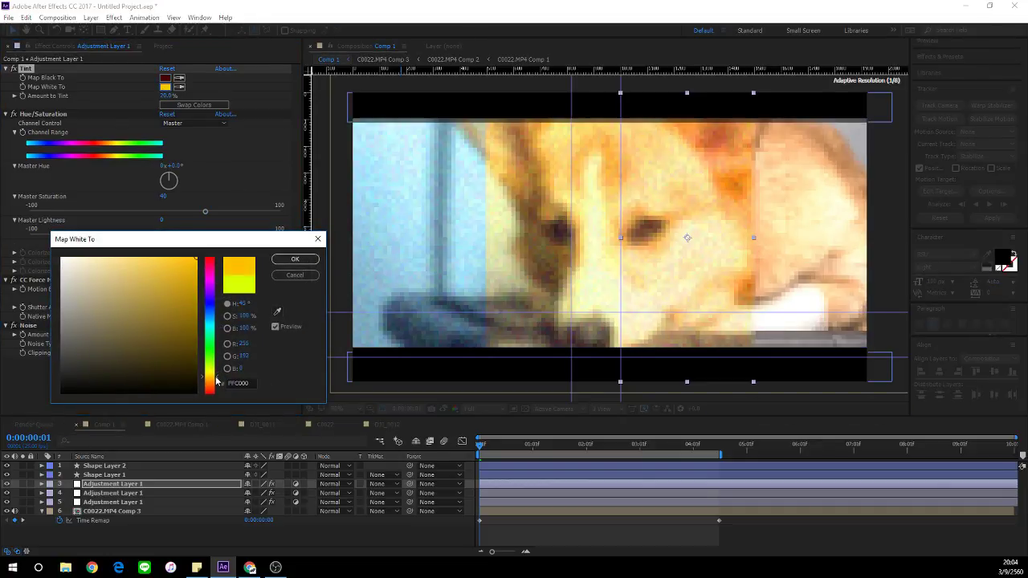
left_click(295, 259)
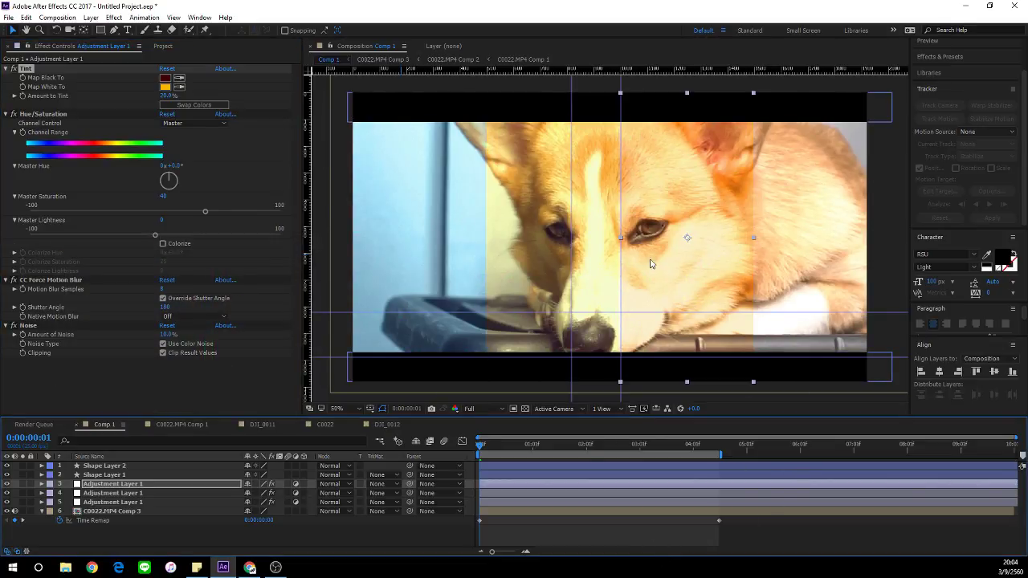
Step: Lower the third strip's Hue/Saturation Master Saturation to about -54
left_click_drag(192, 218, 94, 212)
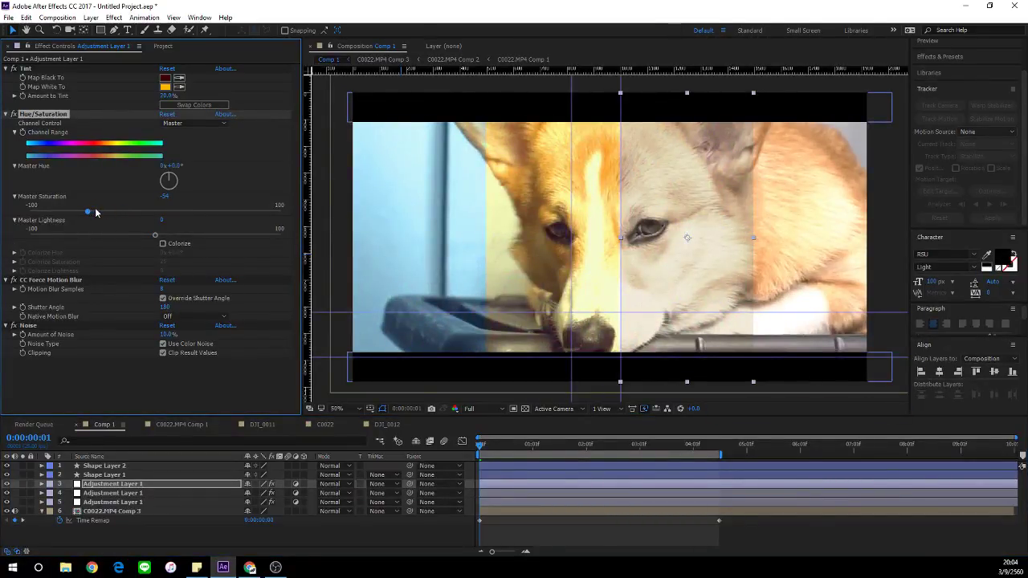
left_click(522, 475)
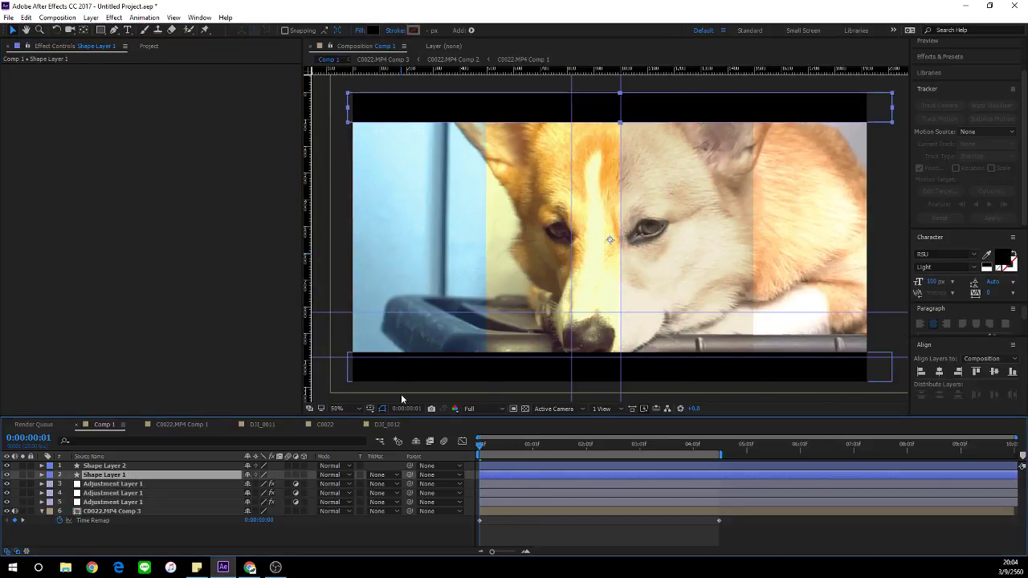
Step: Lower the Hue/Saturation Master Saturation to about -54 on the yellow-tinted strip and about -67 on the cyan-tinted strip, and preview briefly
left_click(528, 484)
left_click(524, 493)
left_click_drag(95, 212, 71, 214)
left_click(544, 502)
left_click(661, 545)
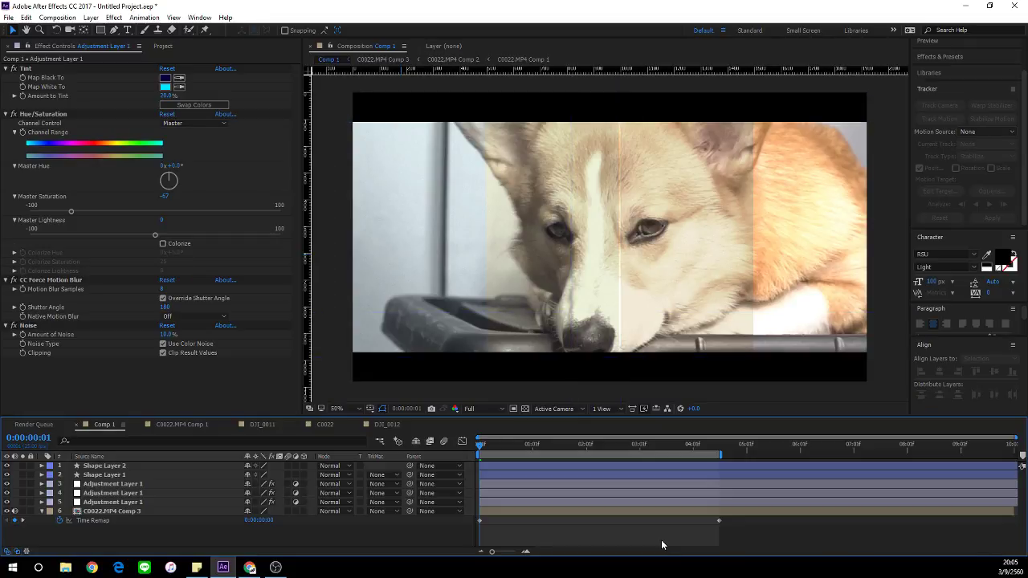
key("space")
key("space")
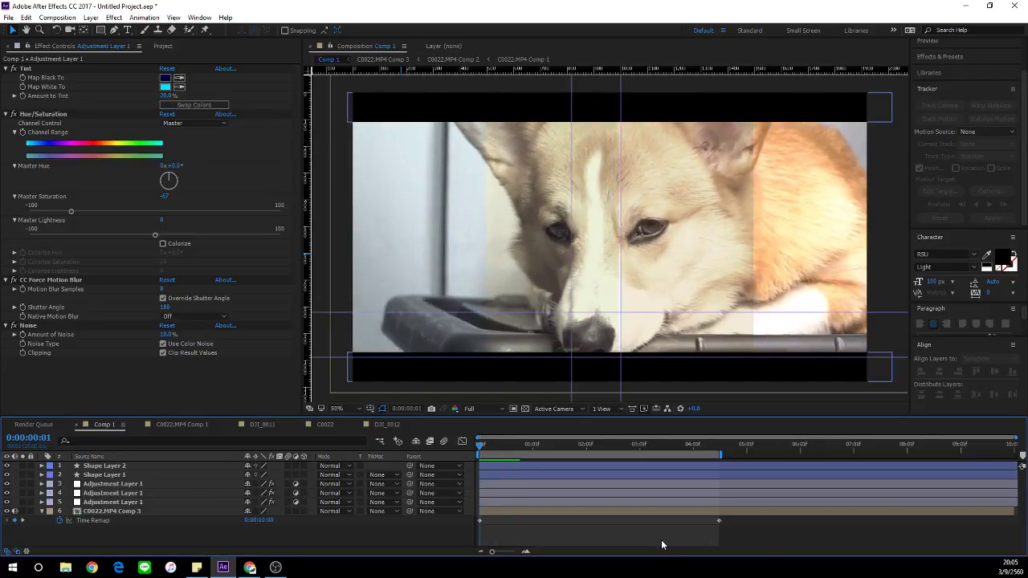
Step: Delete the yellow- and cyan-tinted adjustment strips and fit the remaining orange-tinted adjustment layer to the full composition frame
left_click(112, 493)
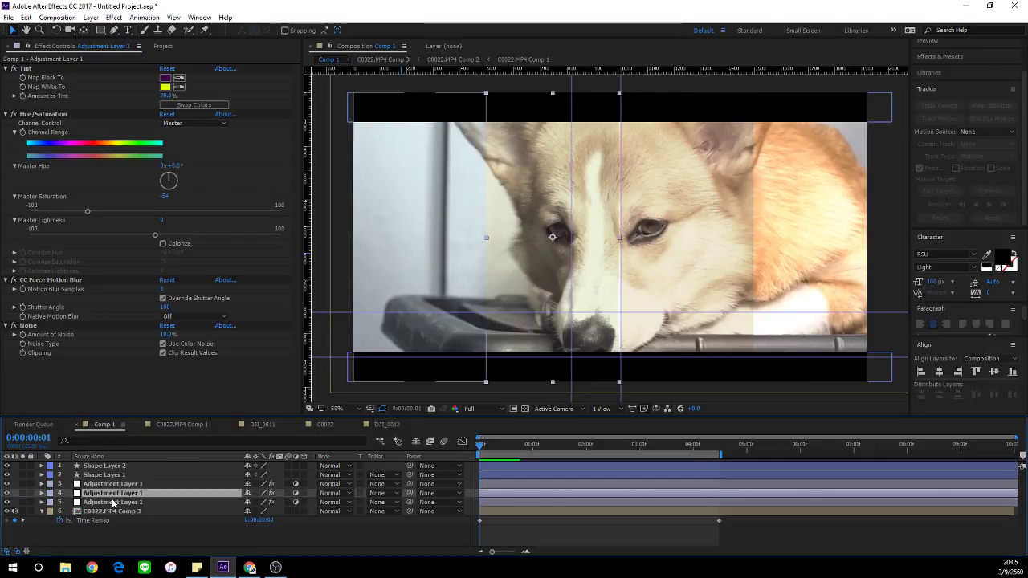
left_click(110, 503, "shift")
key("Delete")
left_click(138, 483)
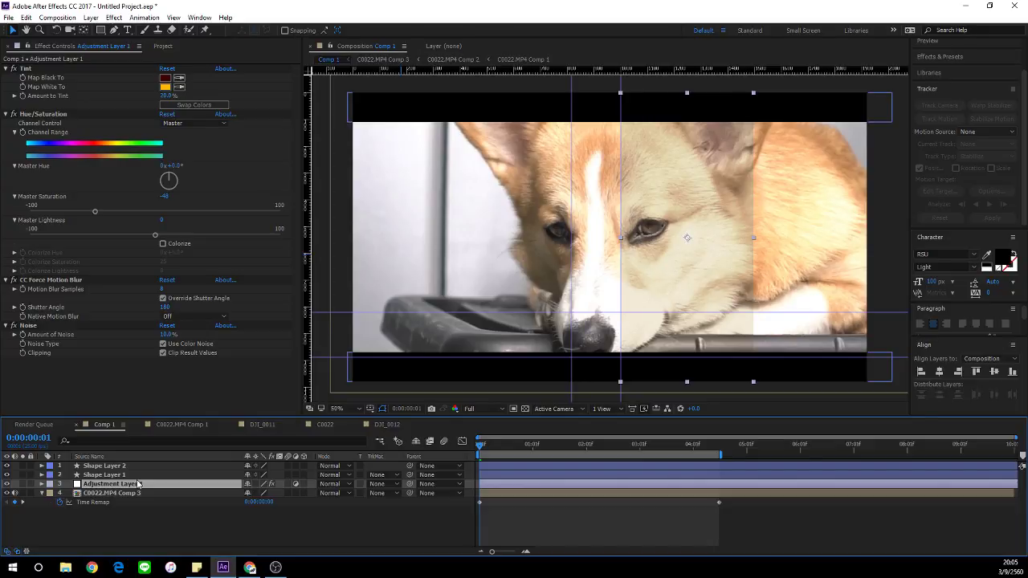
key("ctrl+alt+f")
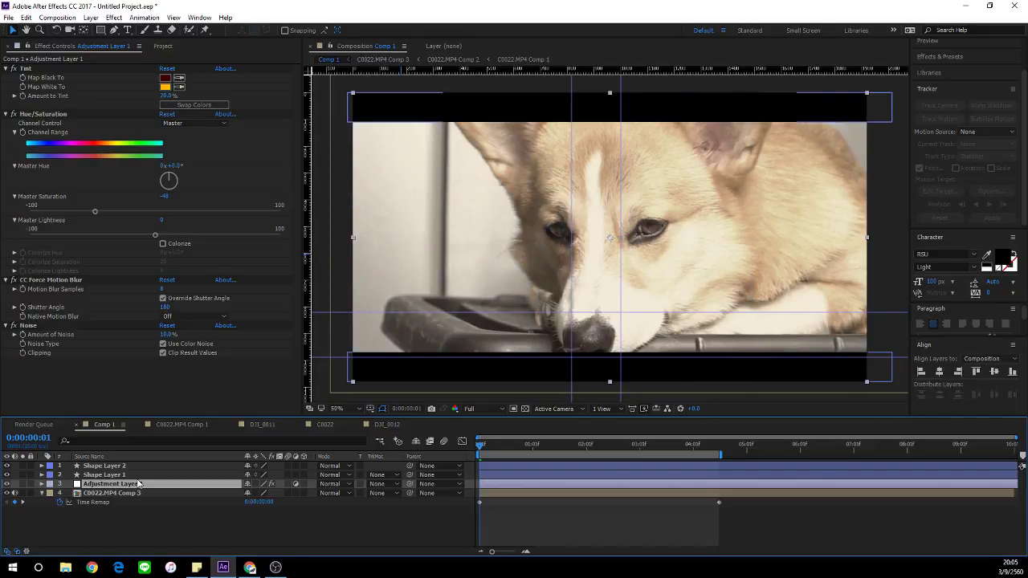
Step: Add a Levels effect to the remaining Adjustment Layer 1
left_click(533, 480)
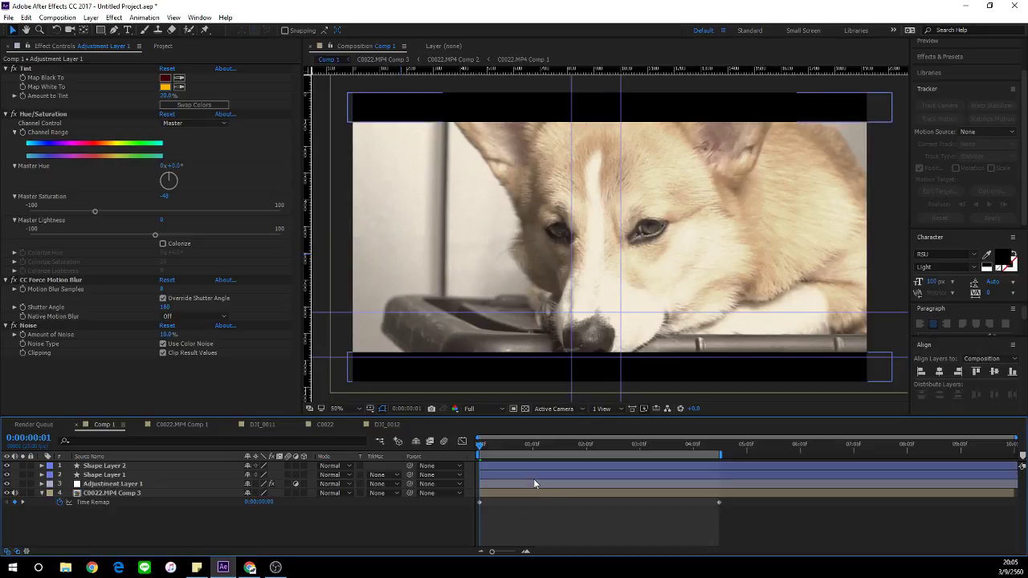
left_click(530, 476)
left_click(524, 482)
left_click(231, 382)
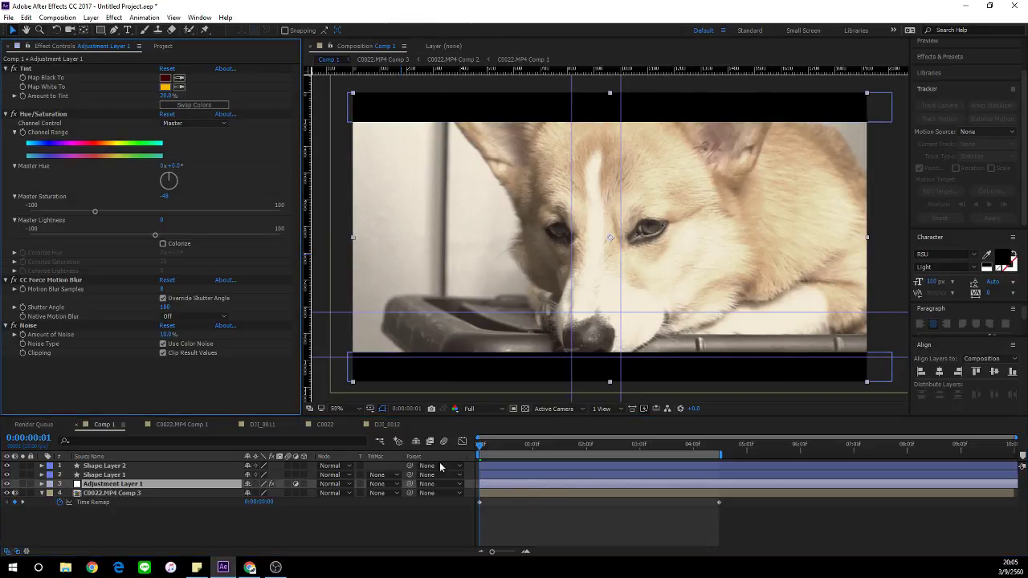
key("ctrl+space")
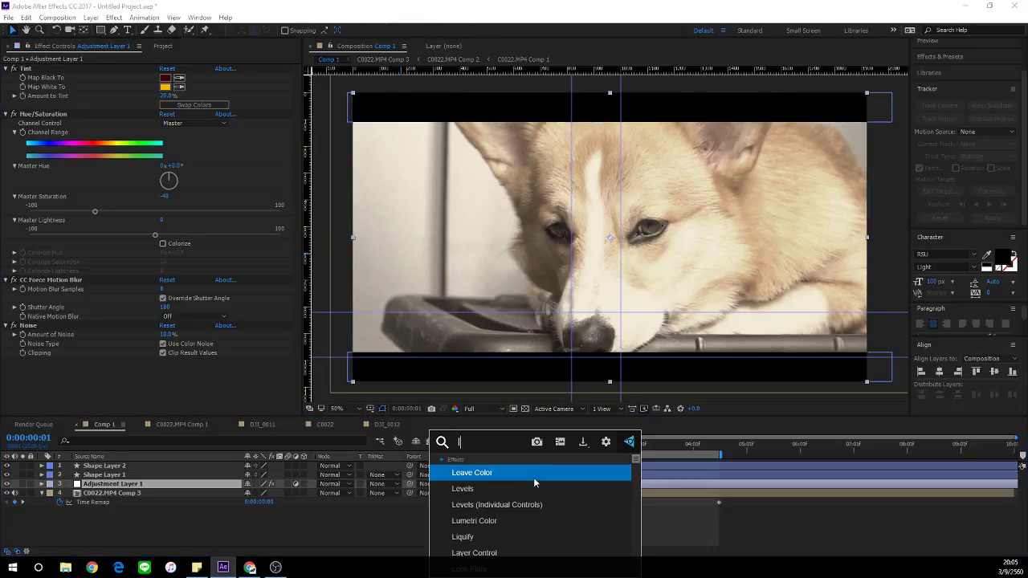
left_click(522, 487)
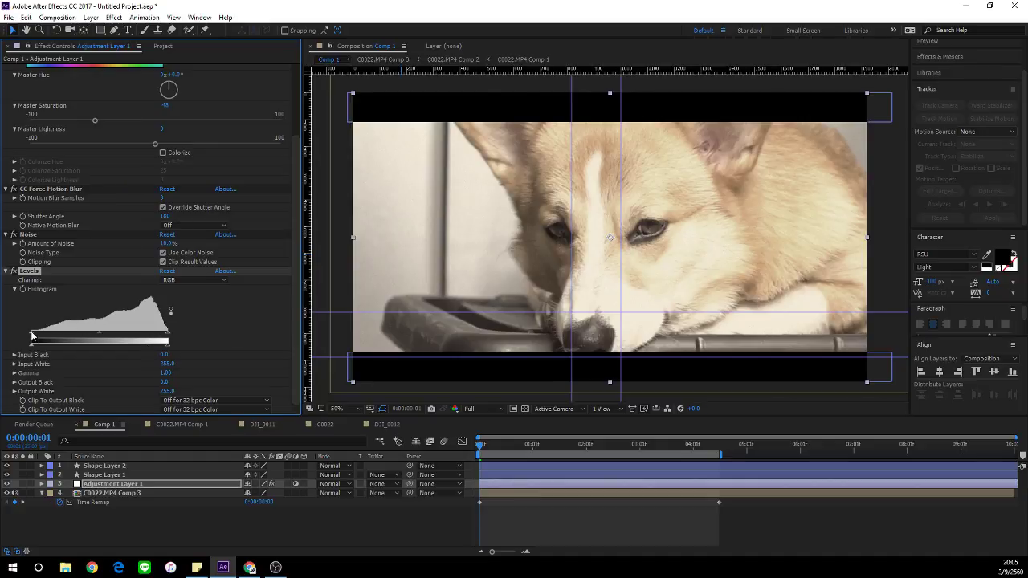
Step: Deepen the contrast in Levels by setting Input Black to about 69 and Input White to about 230
left_click_drag(32, 335, 52, 335)
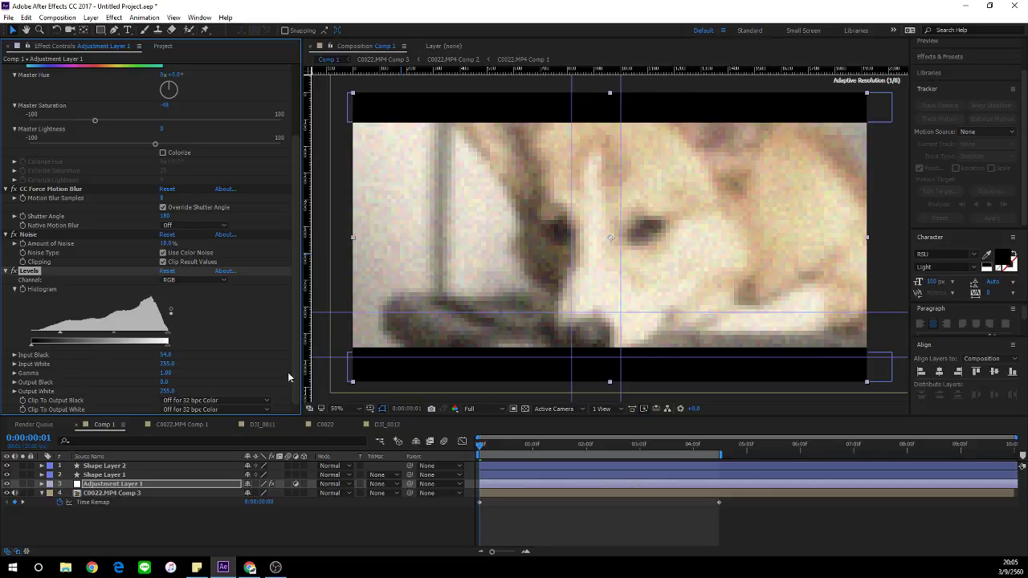
left_click_drag(485, 452, 493, 450)
key("comma")
key("period")
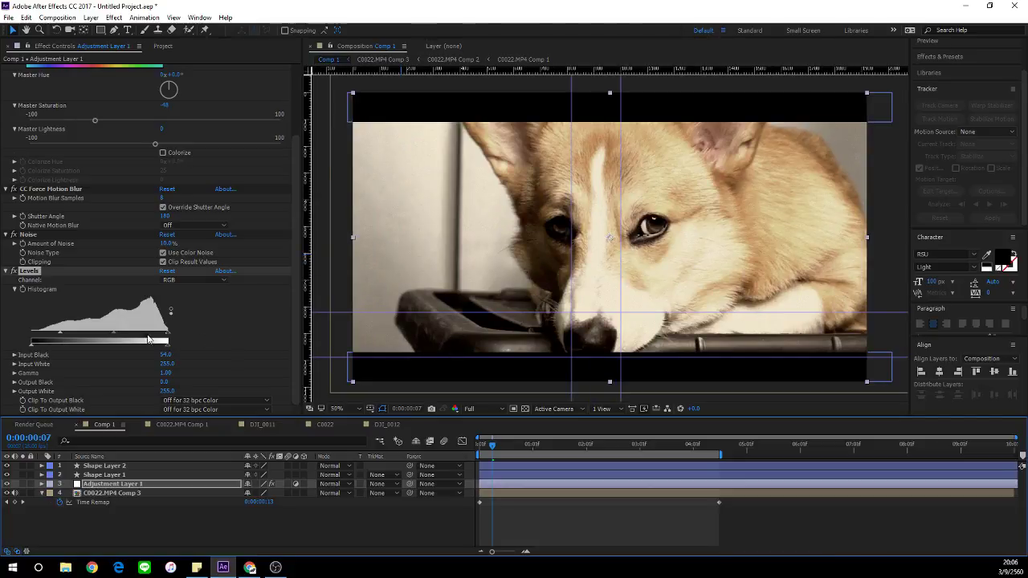
left_click_drag(60, 330, 68, 331)
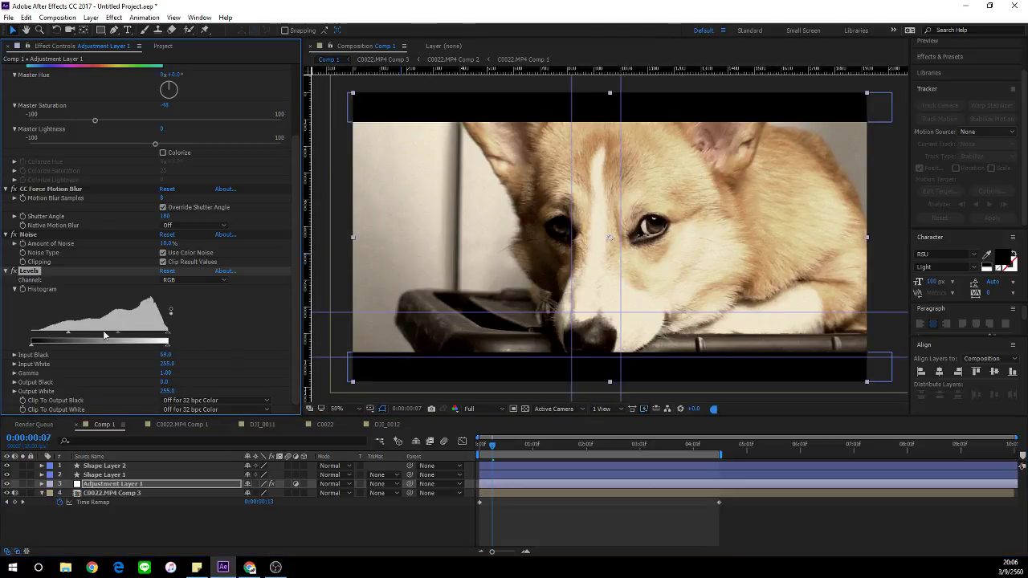
left_click_drag(167, 338, 155, 338)
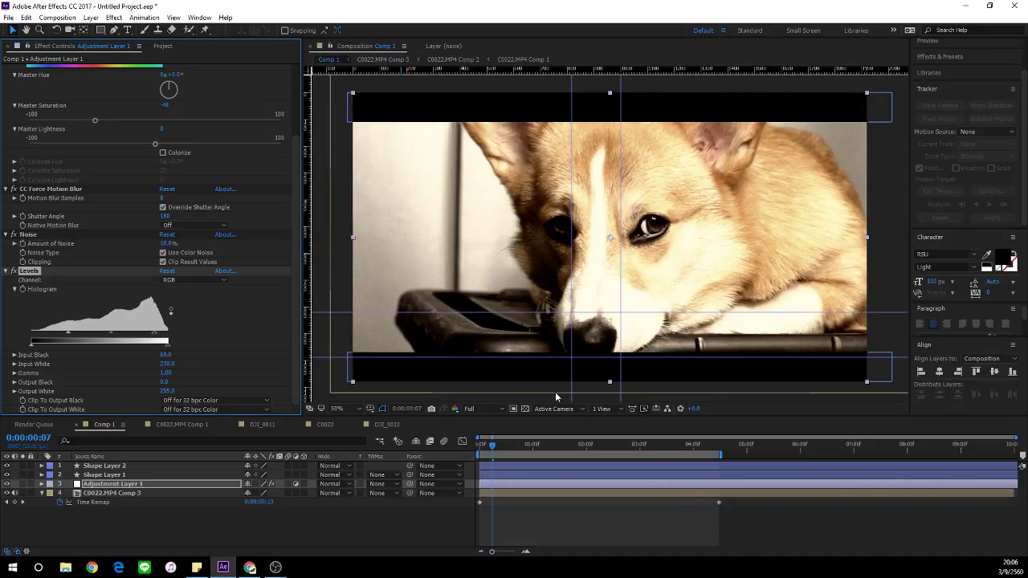
scroll(181, 179, "up", 3)
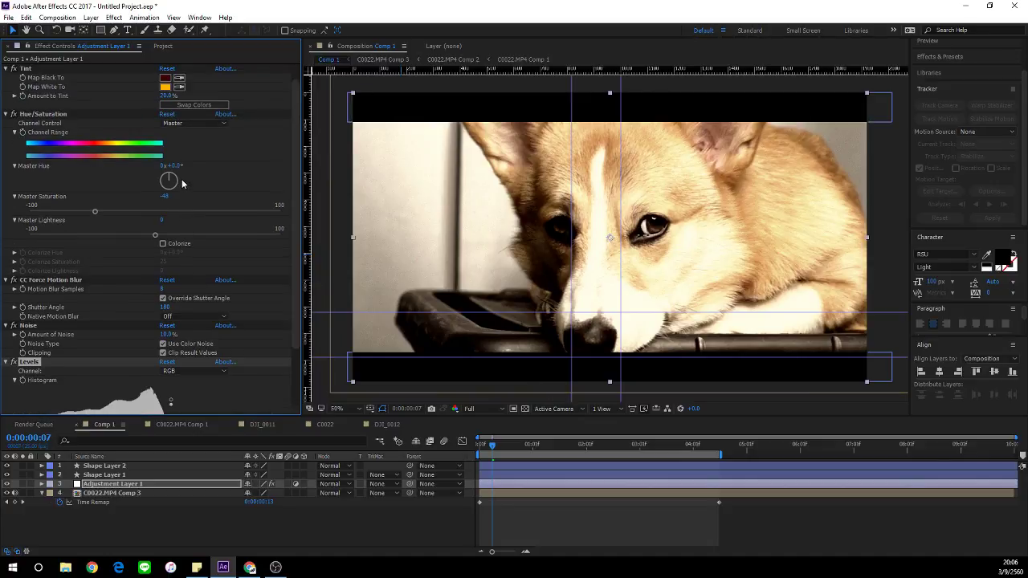
scroll(182, 179, "down", 1)
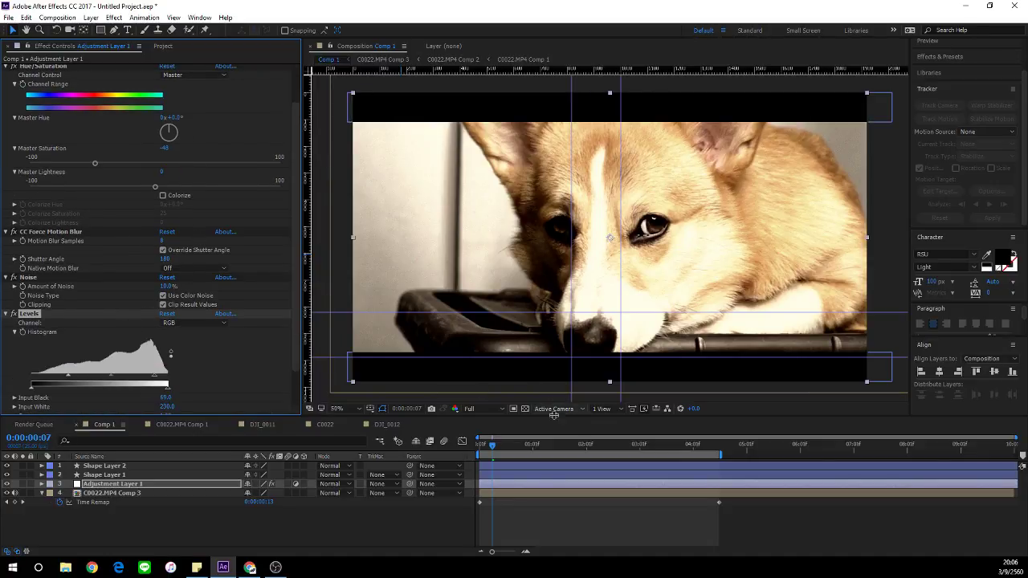
Step: Preview the graded dog clip in Comp 1 from its beginning
left_click_drag(491, 450, 478, 449)
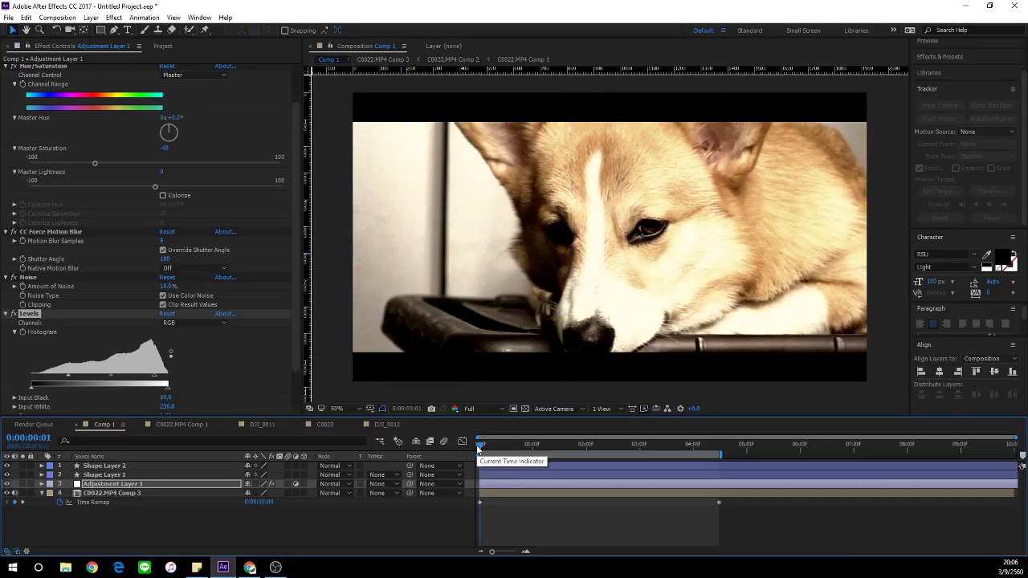
key("space")
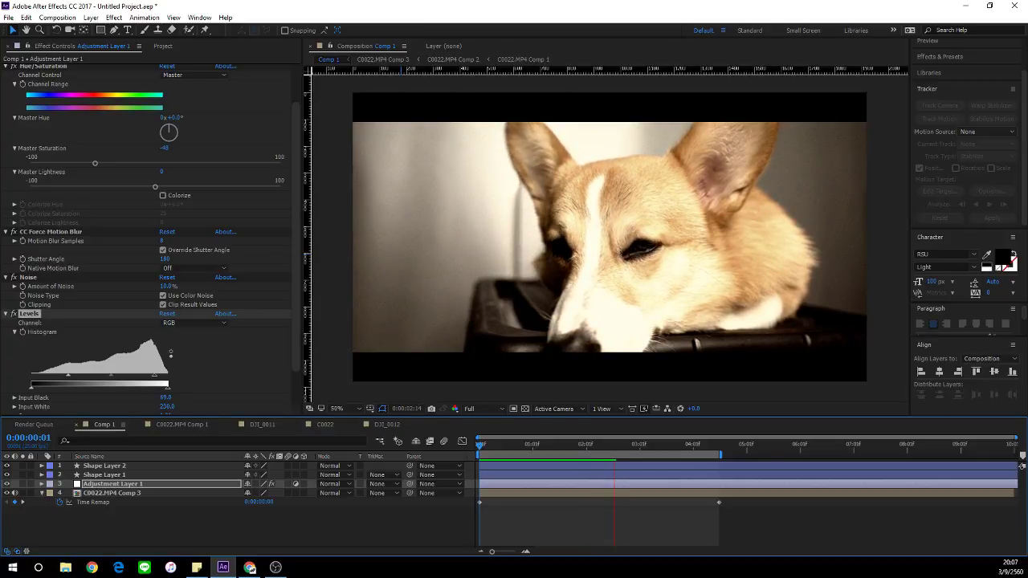
left_click(542, 509)
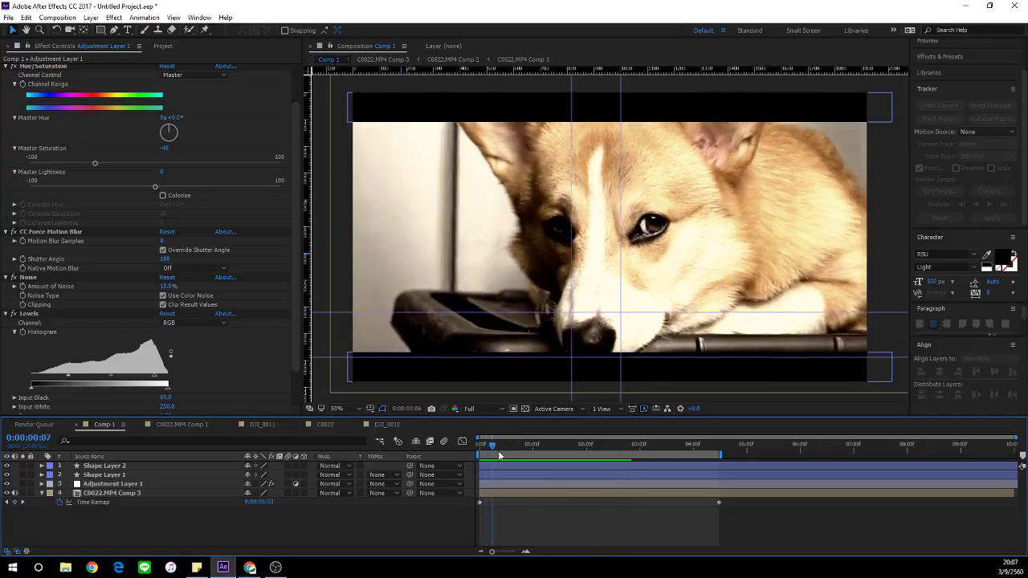